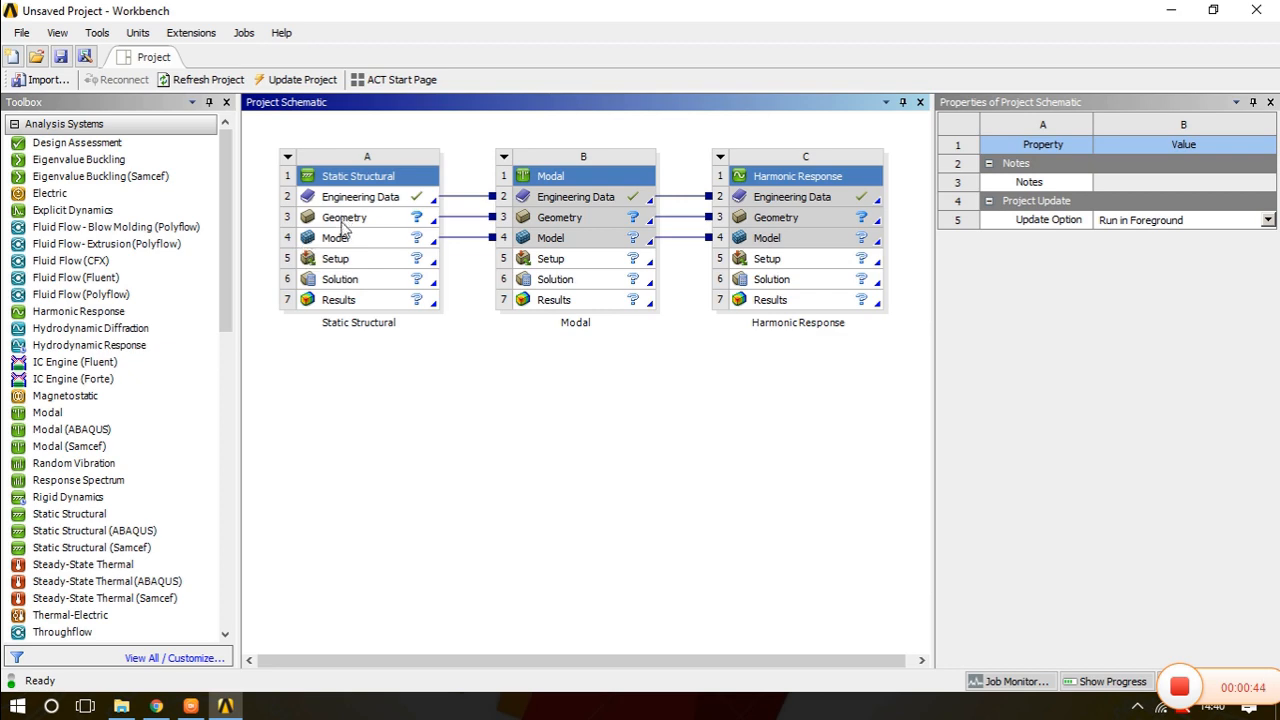
- Open the Static Structural geometry in DesignModeler and set its angle units to degrees
double_click(342, 218)
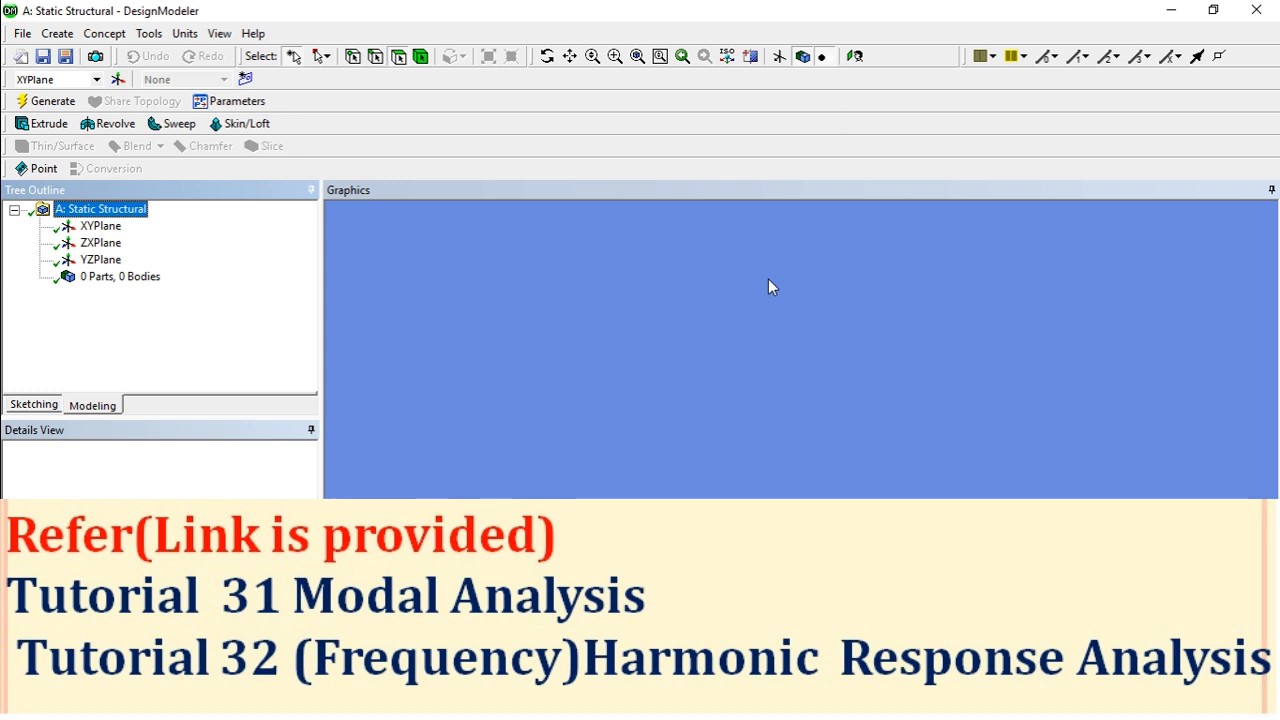
click(100, 226)
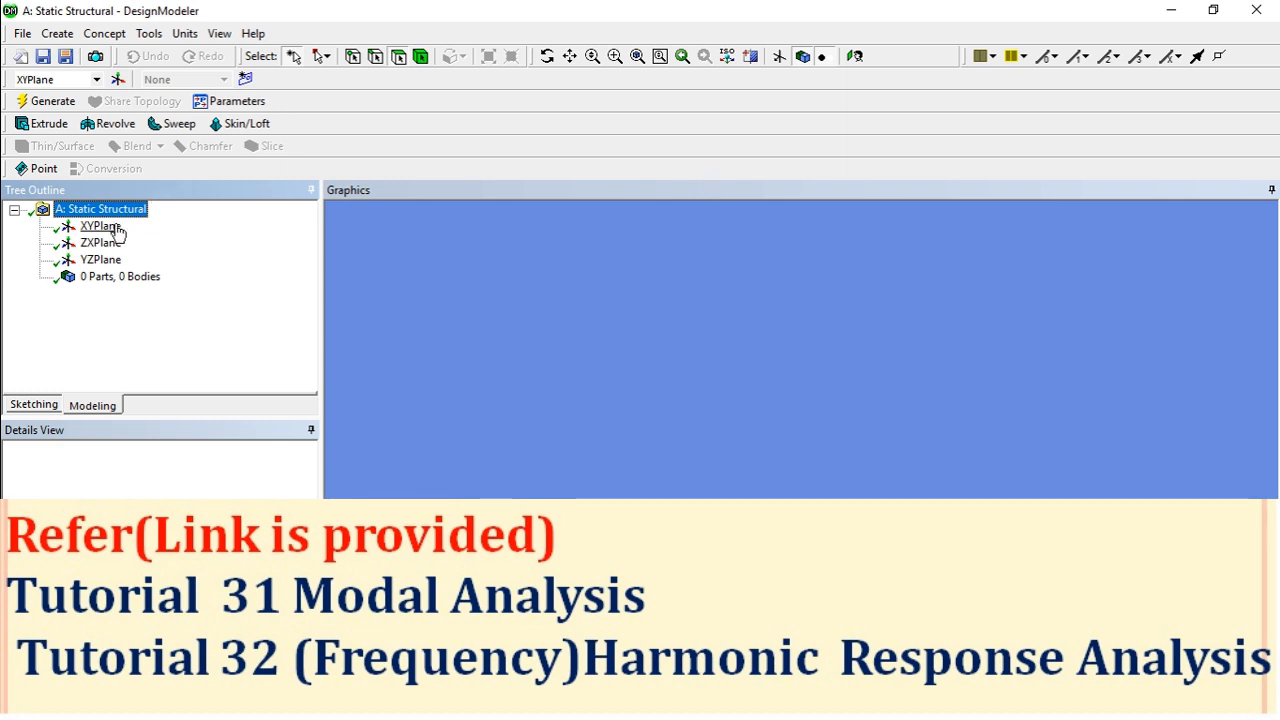
click(185, 33)
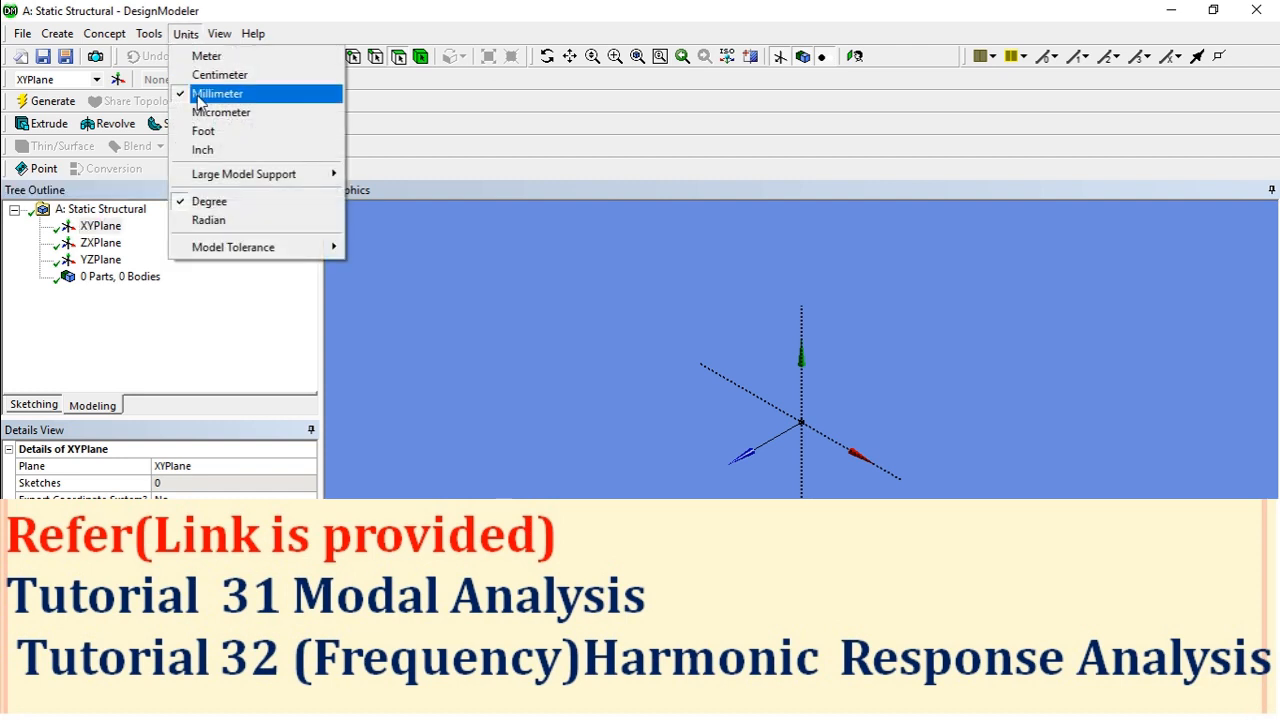
click(209, 201)
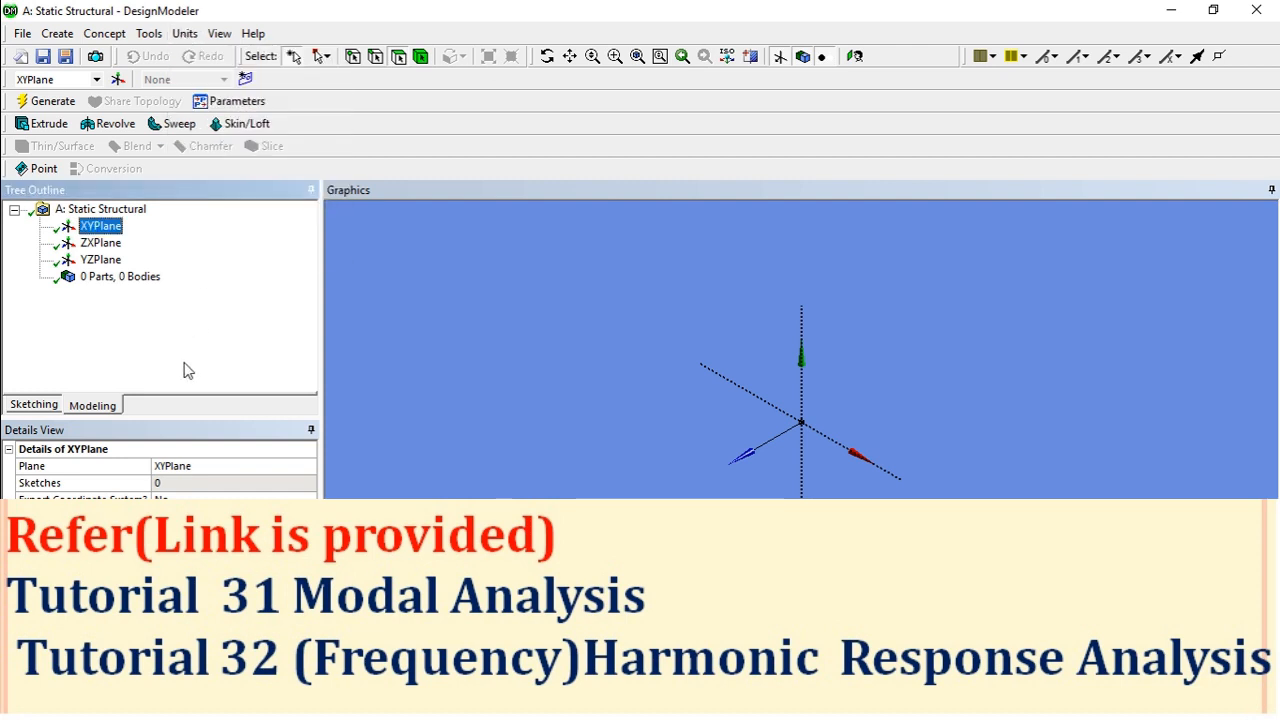
- Sketch a closed hat-shaped polyline profile on the XY plane, starting at the origin
click(857, 56)
click(570, 56)
drag(805, 404, 503, 500)
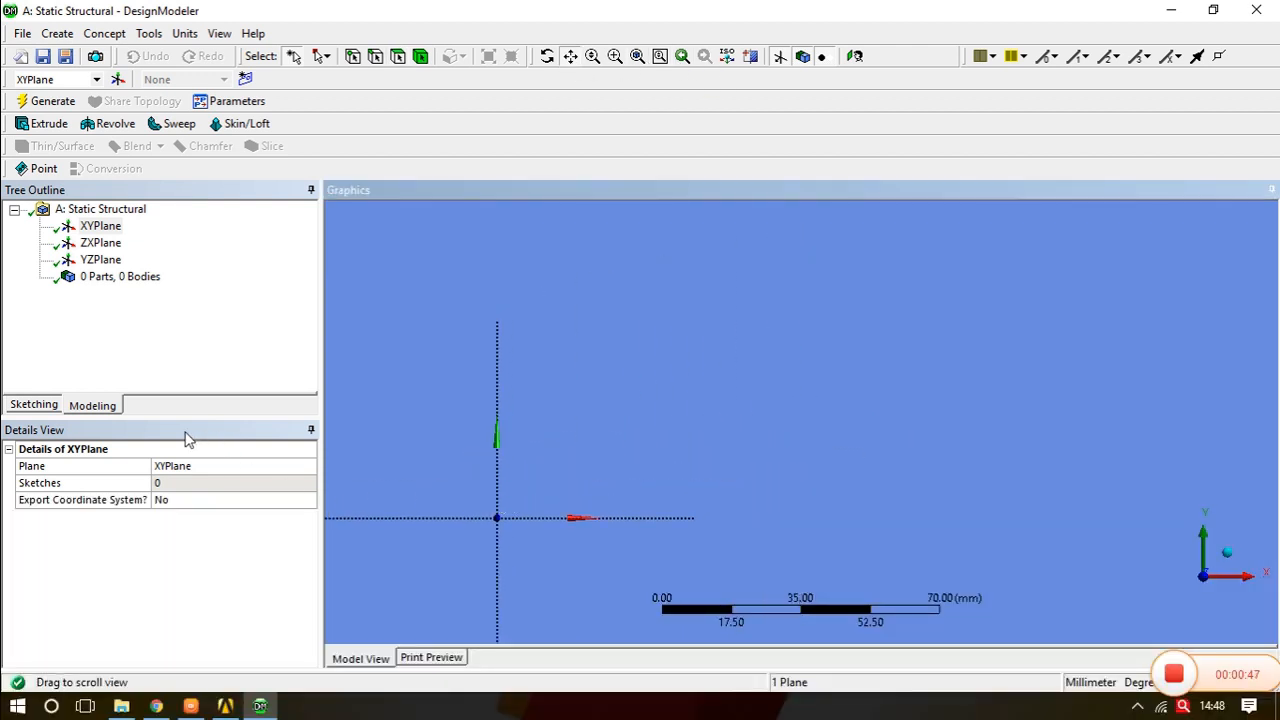
click(30, 407)
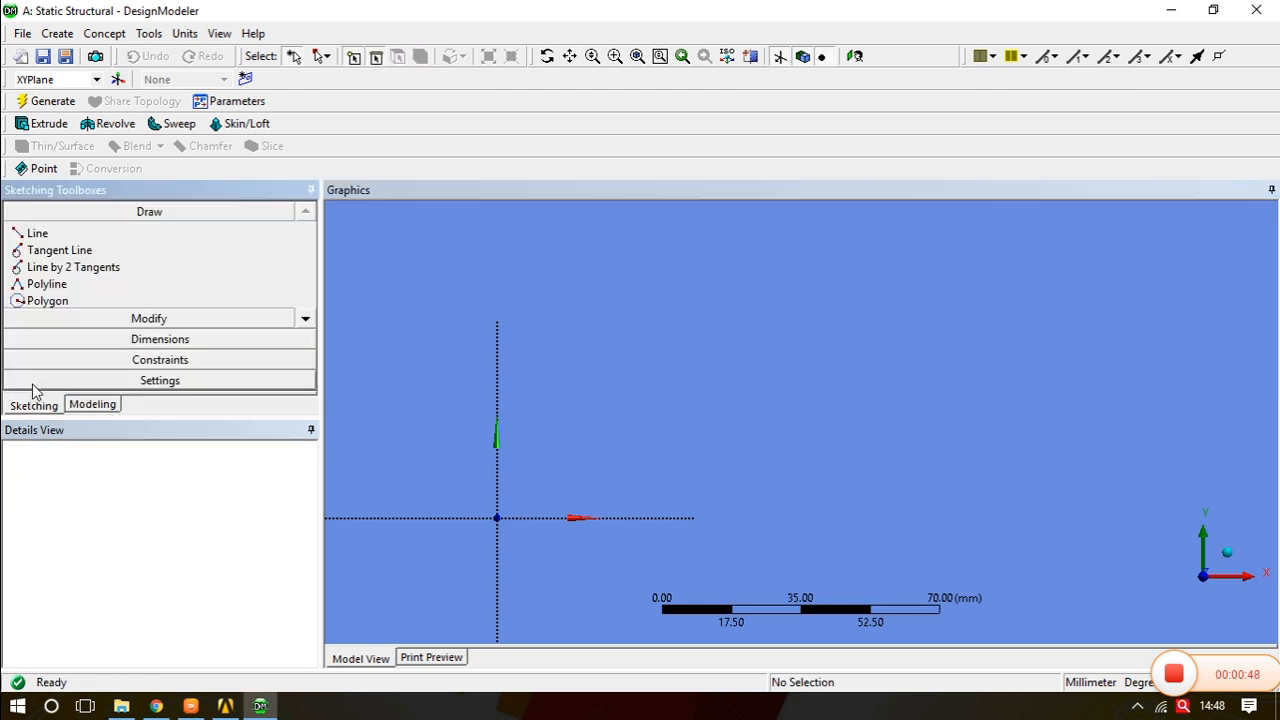
click(43, 290)
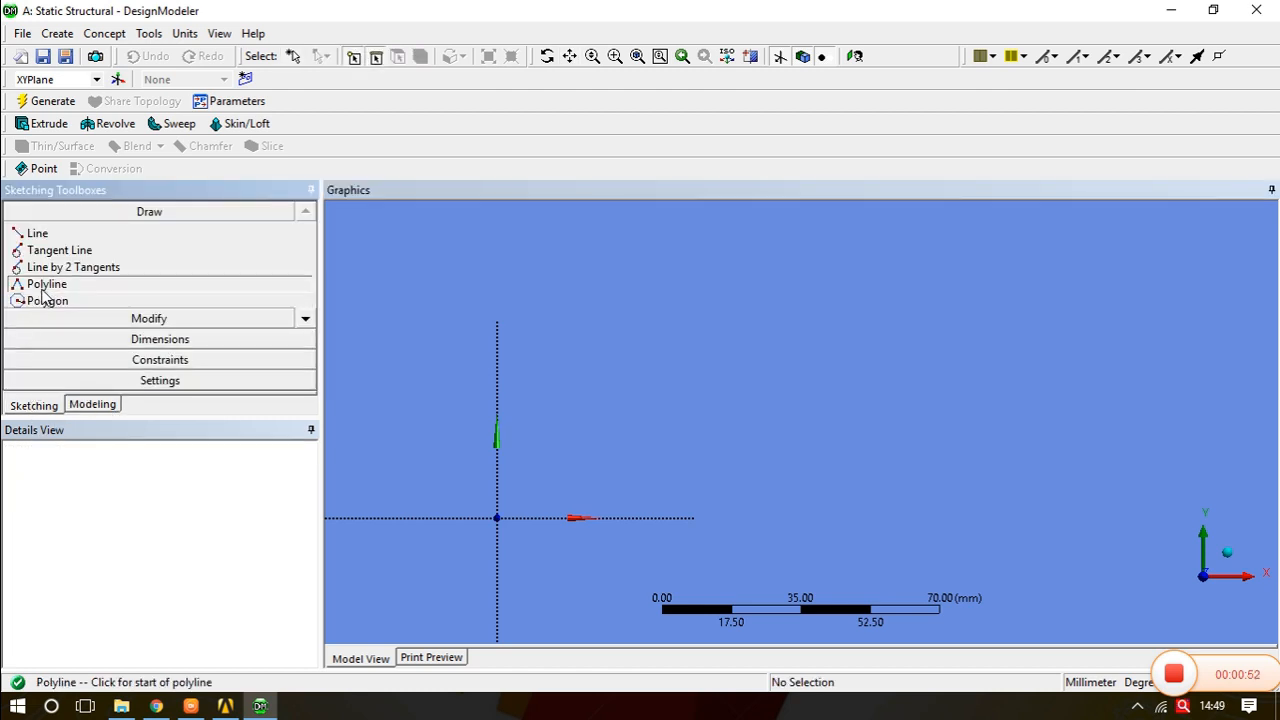
click(498, 516)
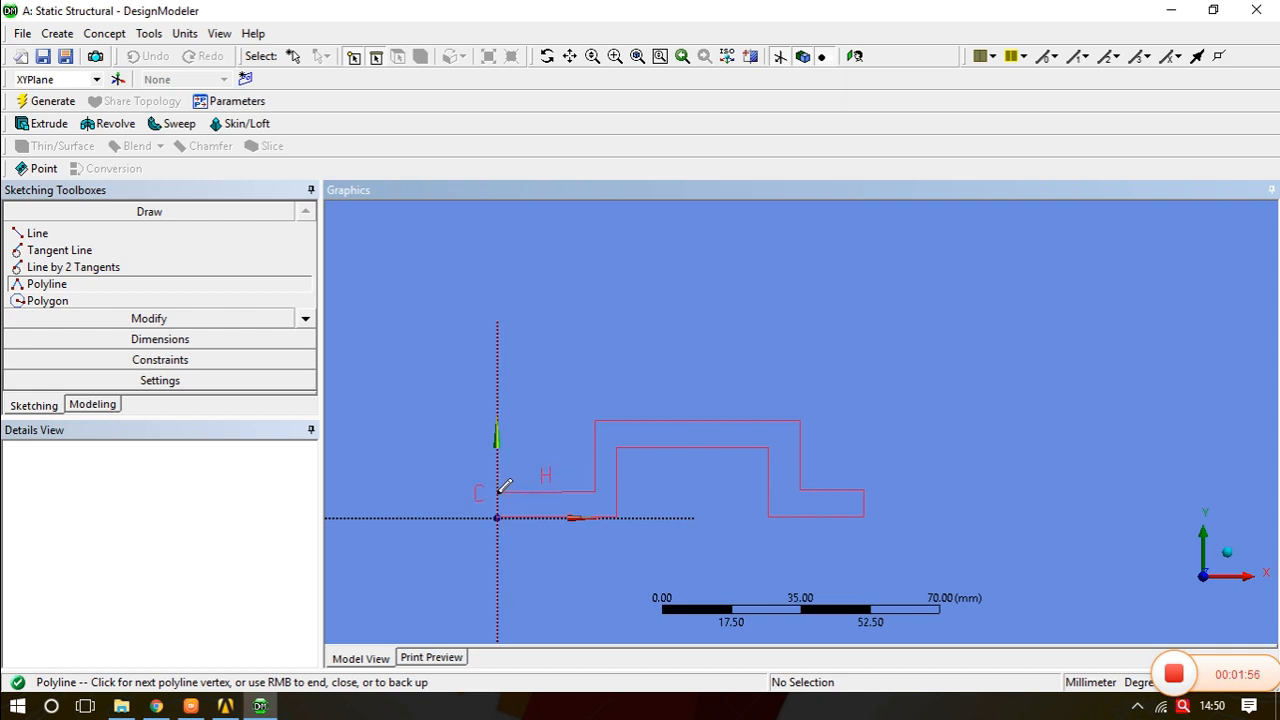
click(498, 491)
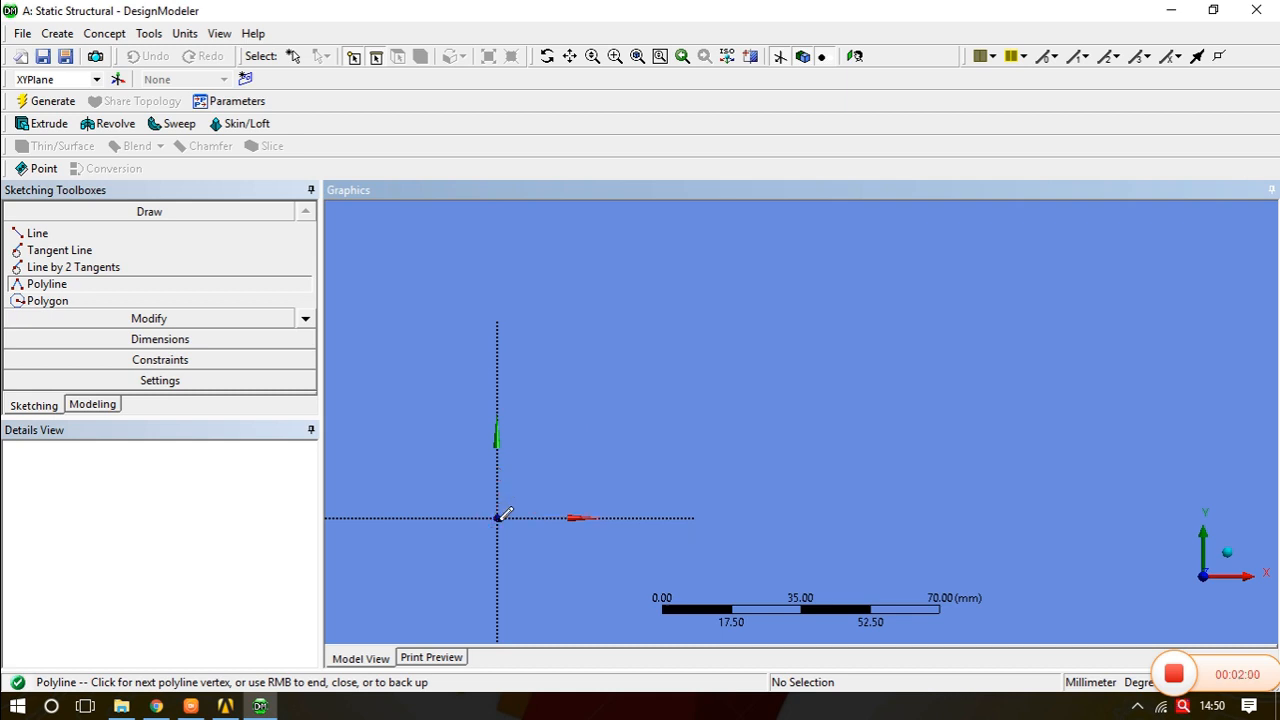
click(498, 515)
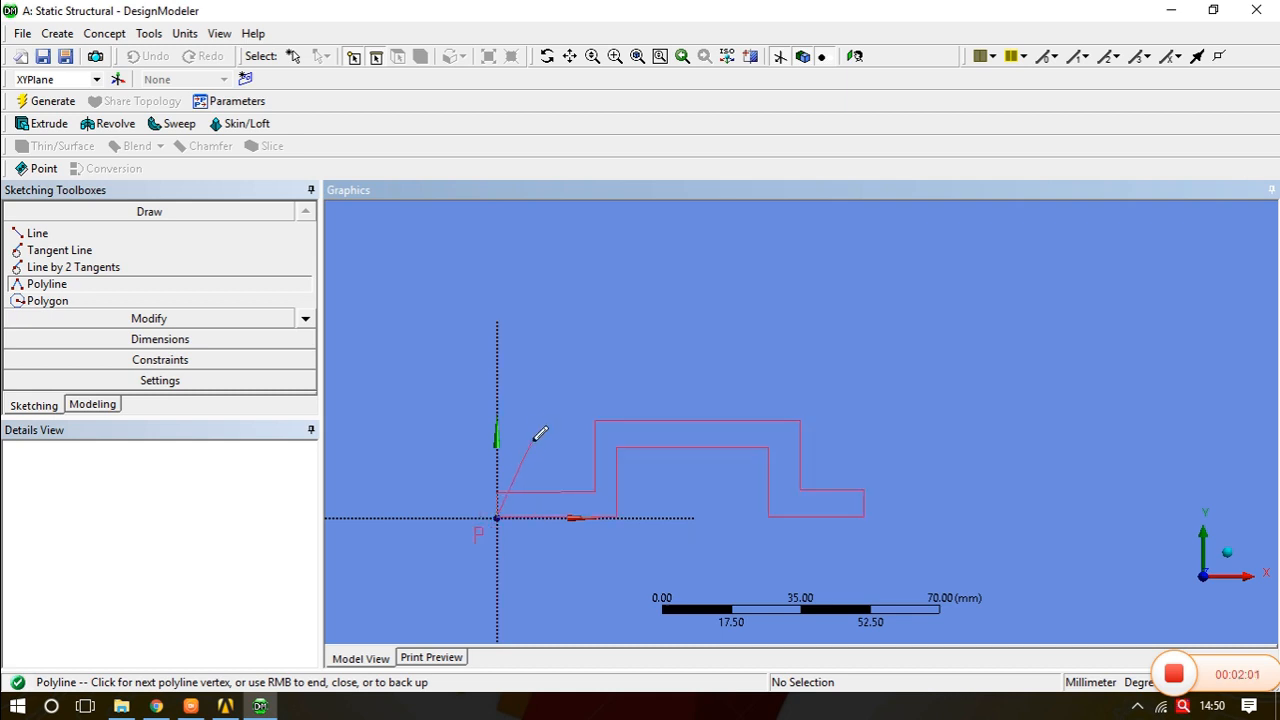
right_click(537, 421)
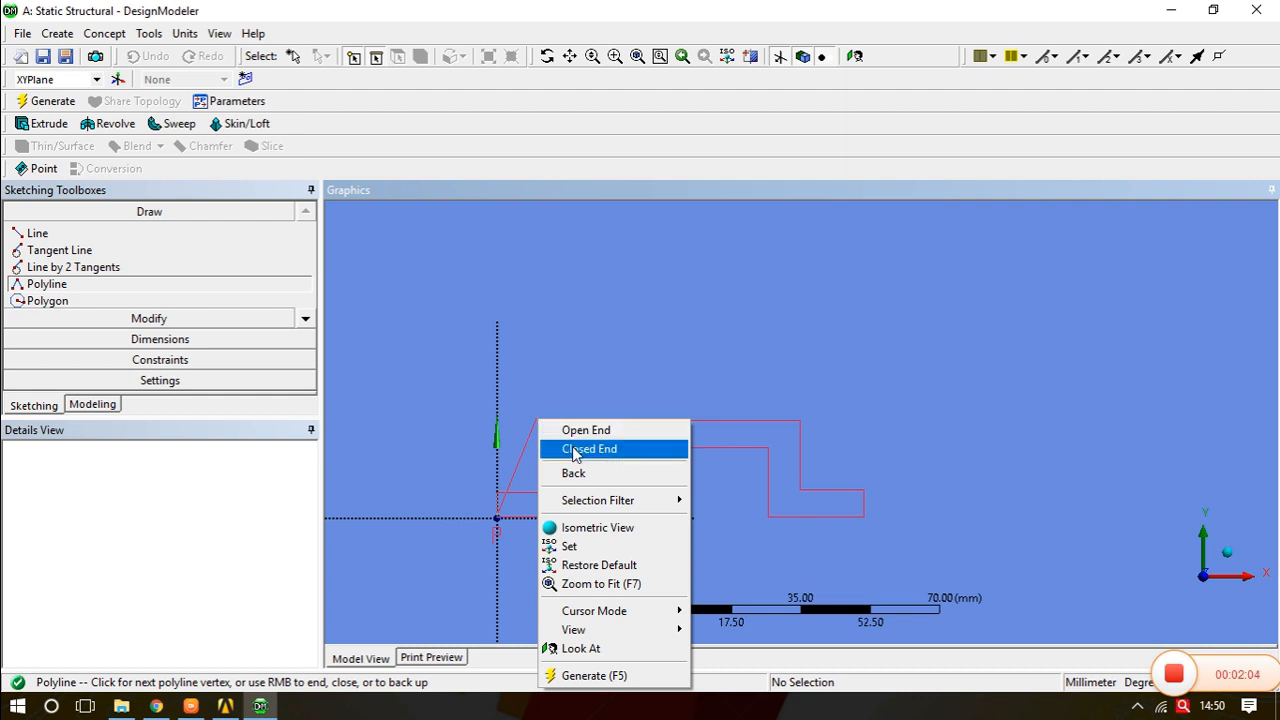
click(576, 452)
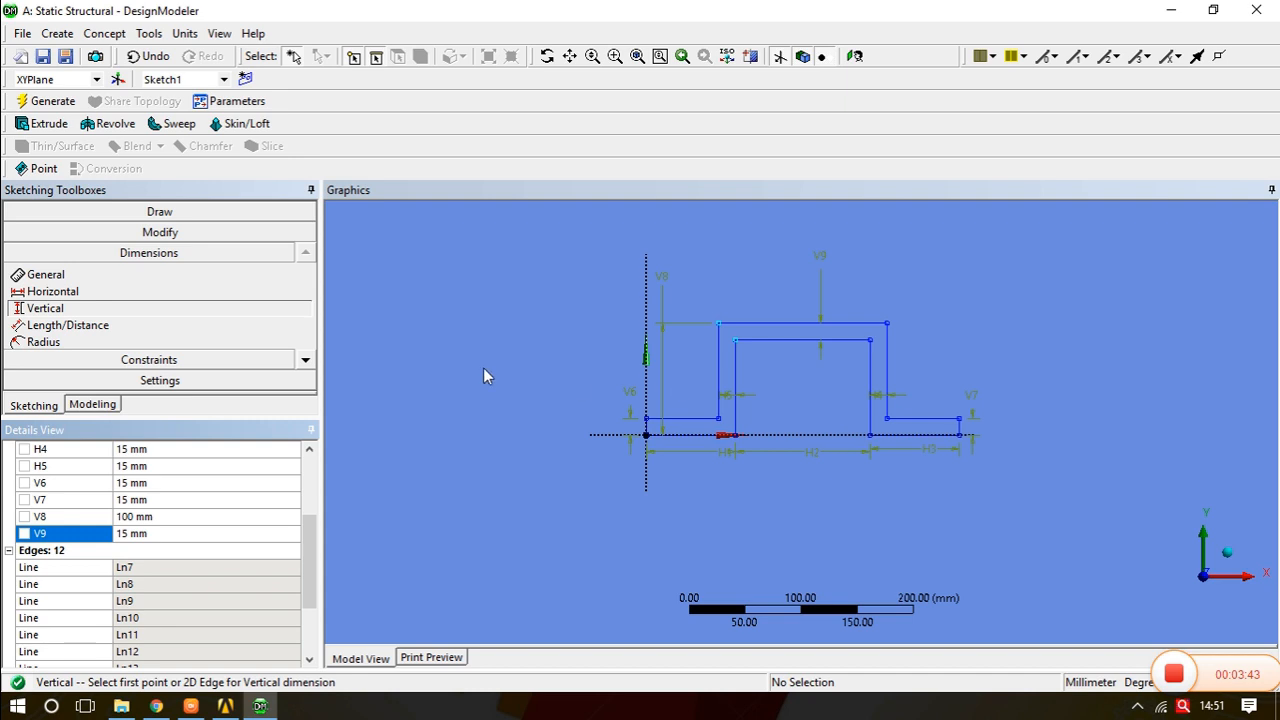
- Fillet the bend corners of the profile with a 30 mm radius
click(148, 232)
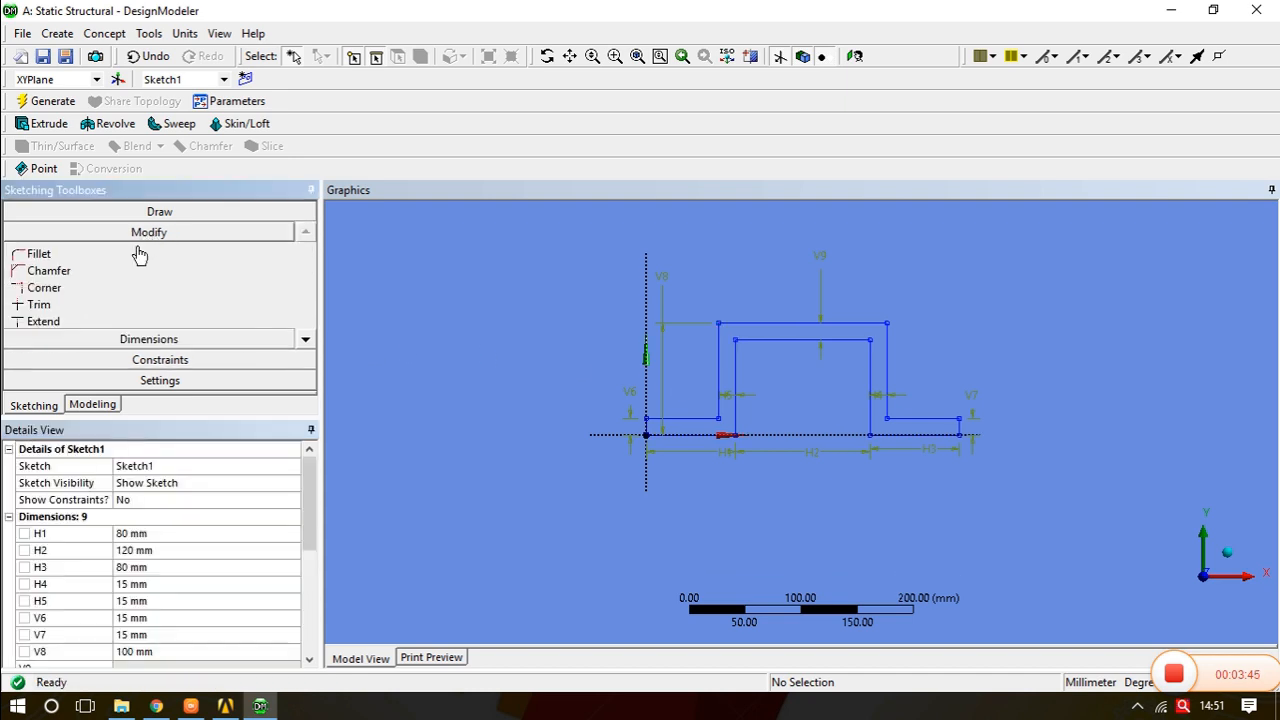
click(39, 254)
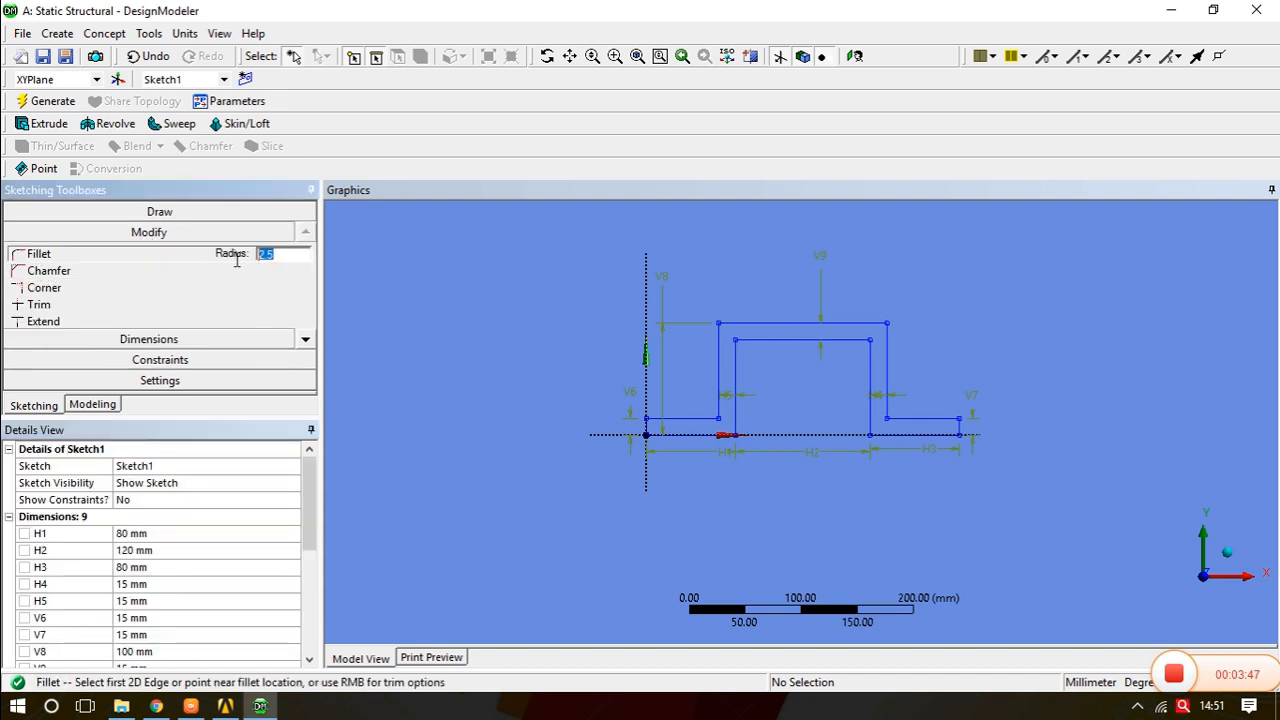
text(30)
click(720, 405)
click(724, 422)
click(733, 428)
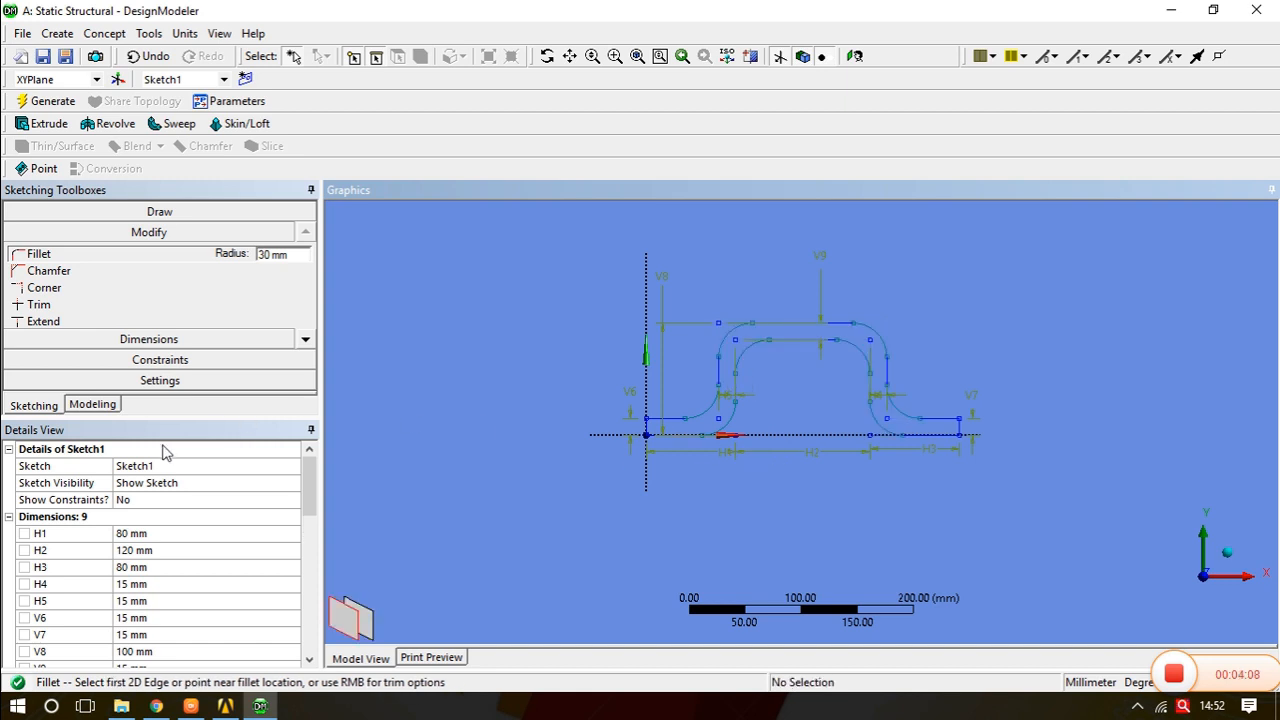
- Extrude Sketch1 by 120 mm and generate the solid bracket
click(93, 405)
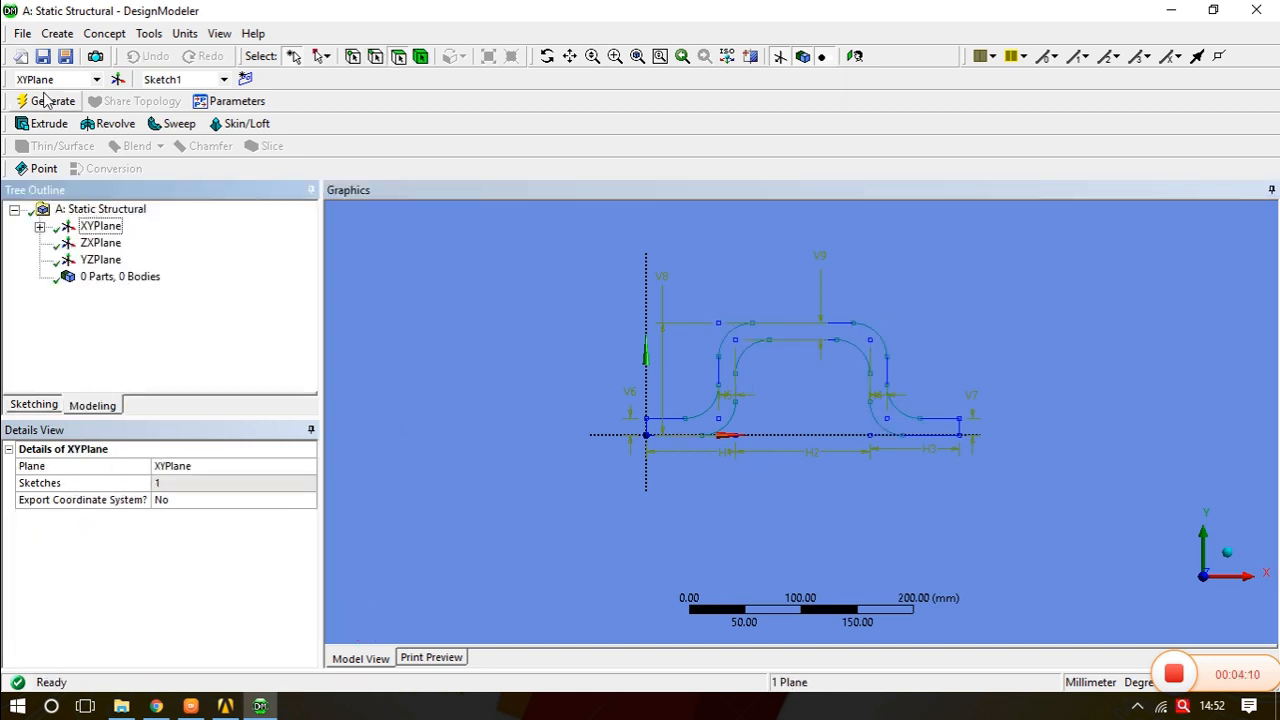
click(50, 124)
middle_drag(900, 368, 812, 405)
click(100, 226)
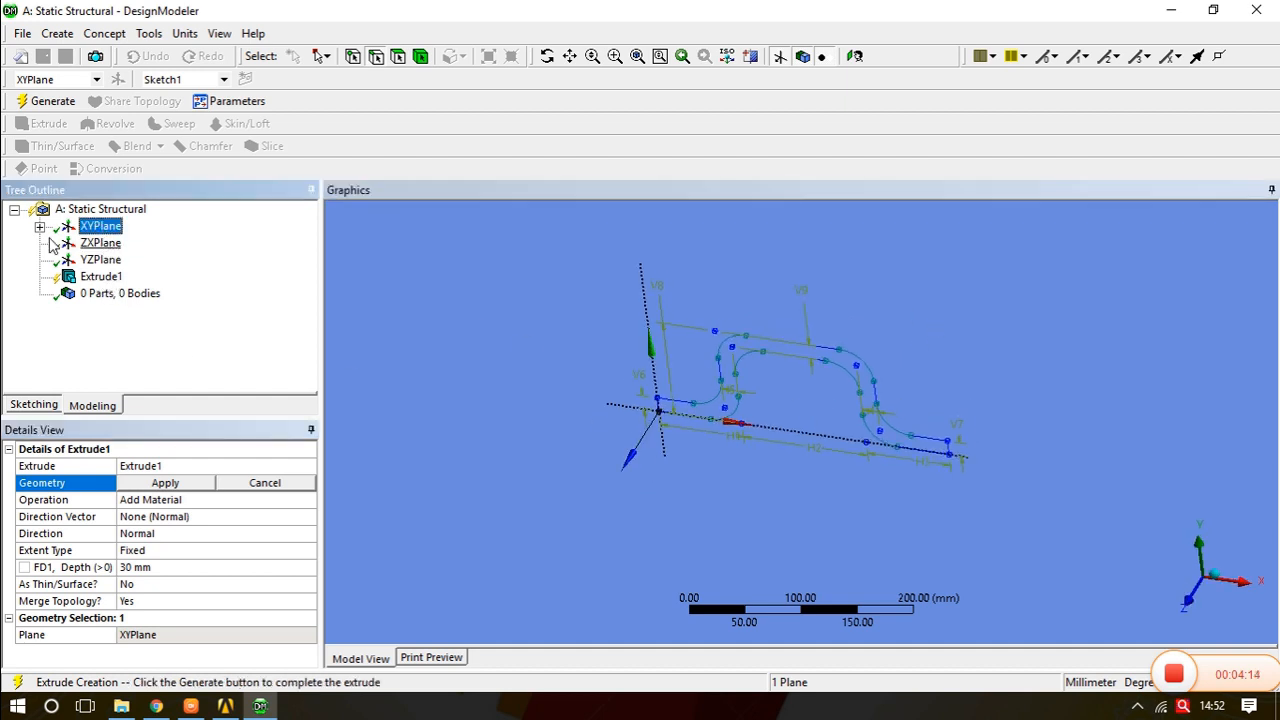
click(40, 227)
click(124, 242)
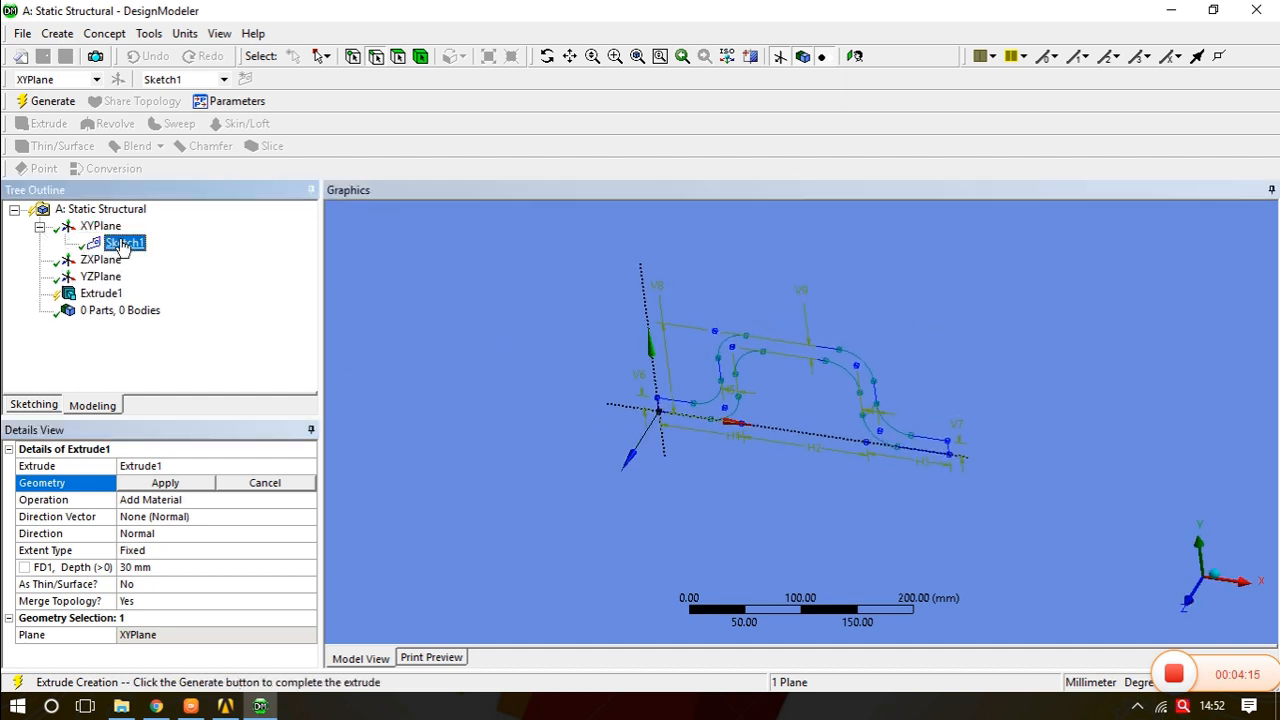
click(165, 483)
click(140, 568)
text(120)
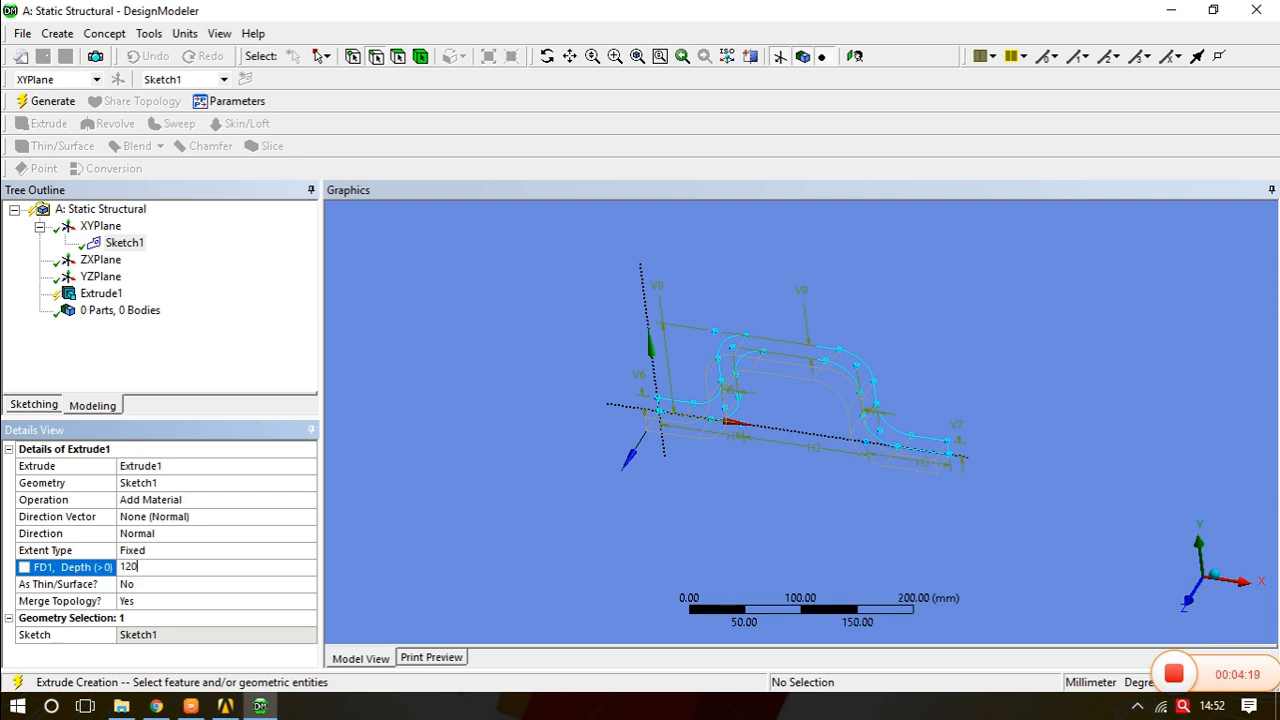
key(Return)
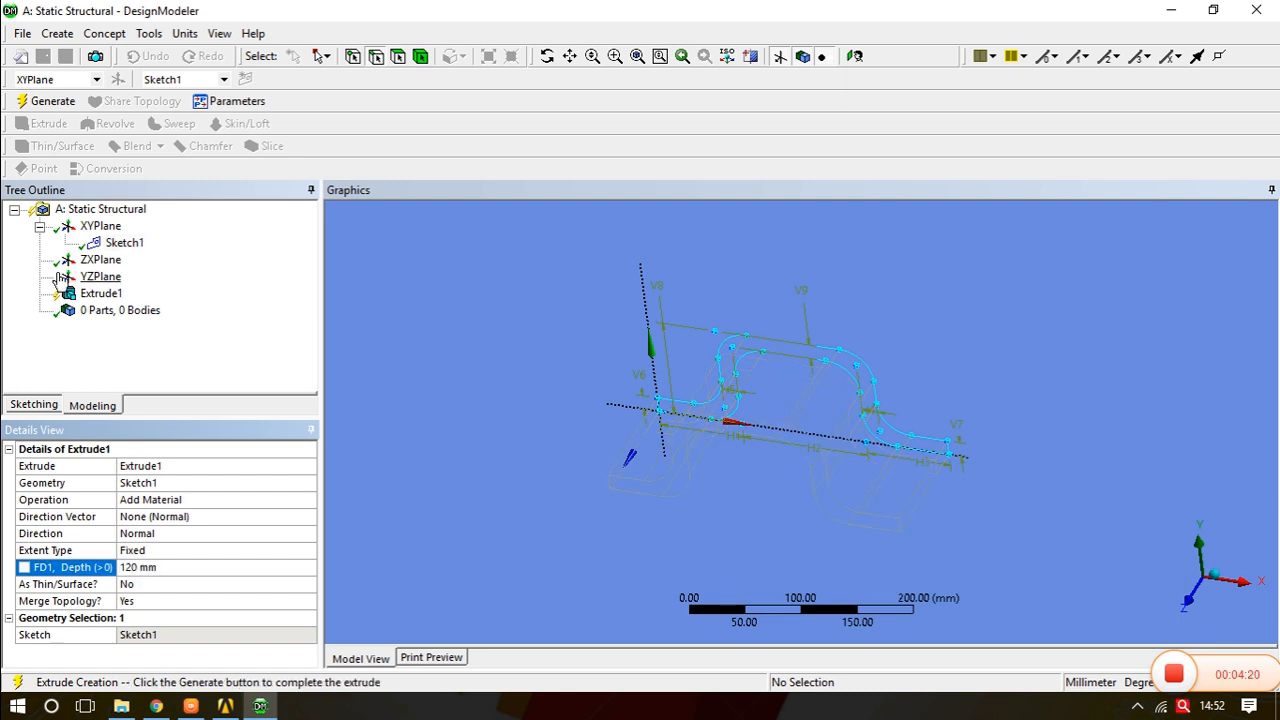
click(48, 101)
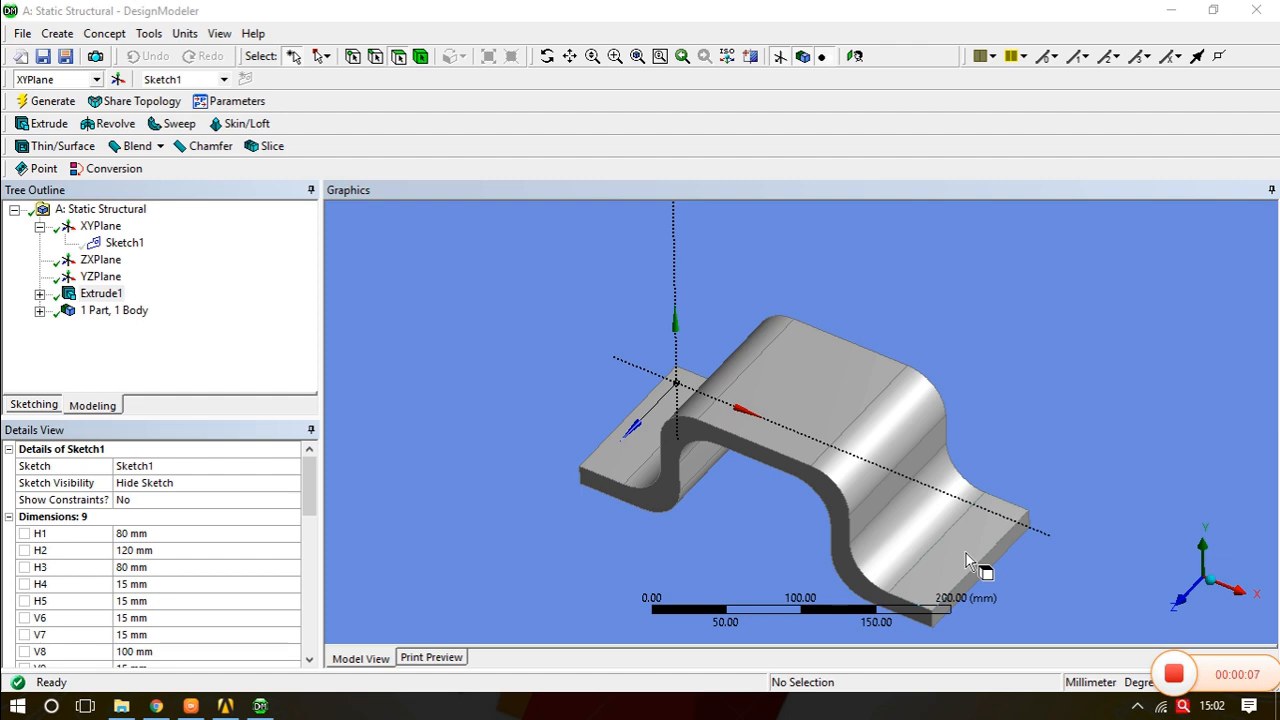
- Select the flat end flange face of the bracket and start a new sketch on it
middle_drag(721, 455, 928, 520)
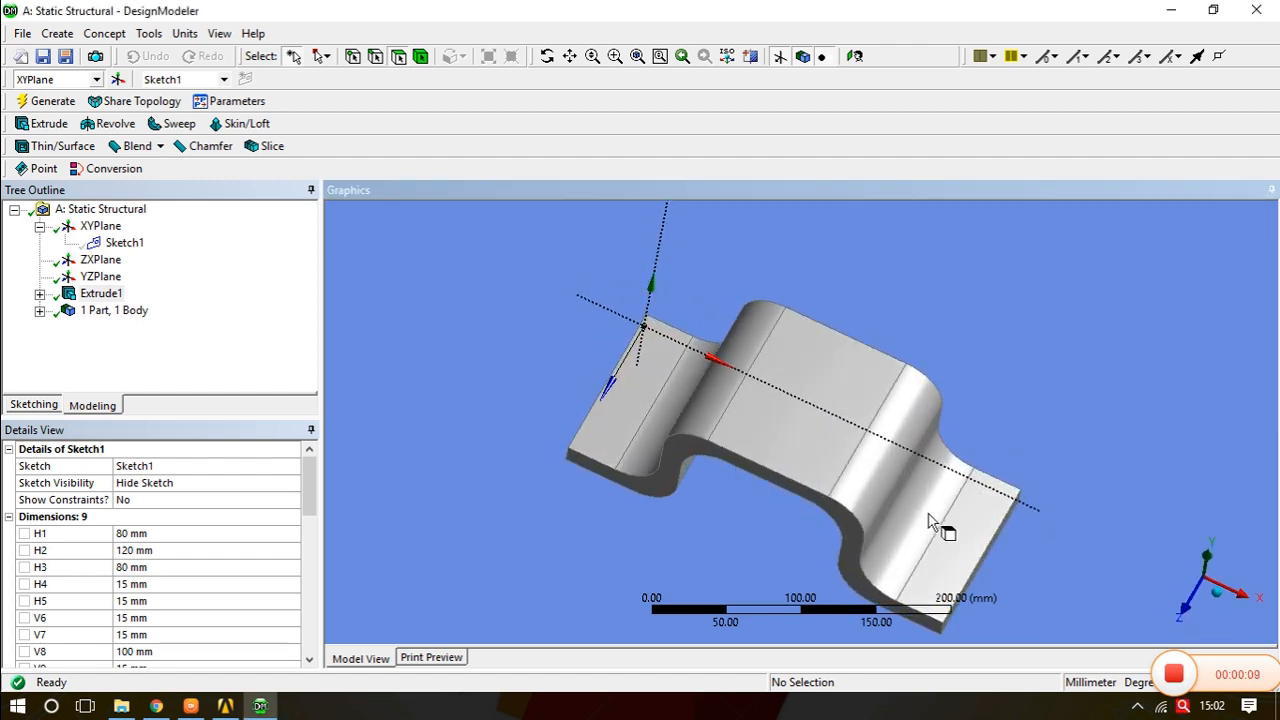
click(968, 545)
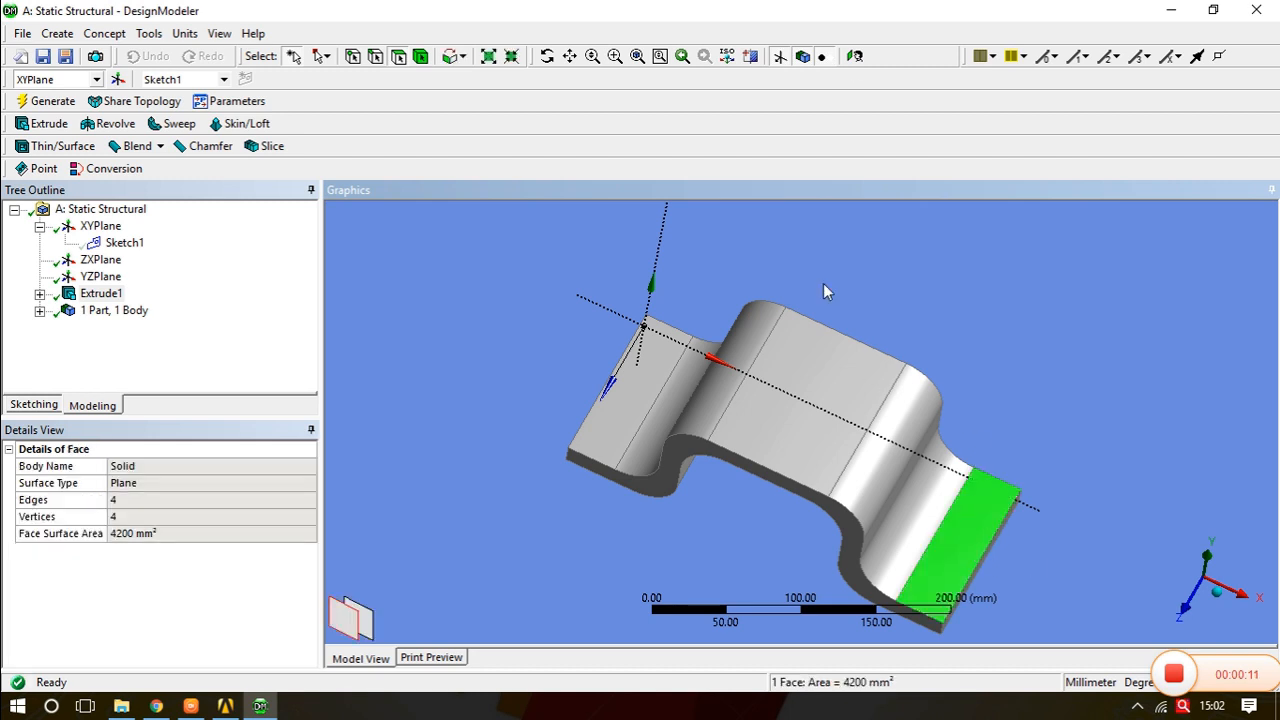
click(853, 55)
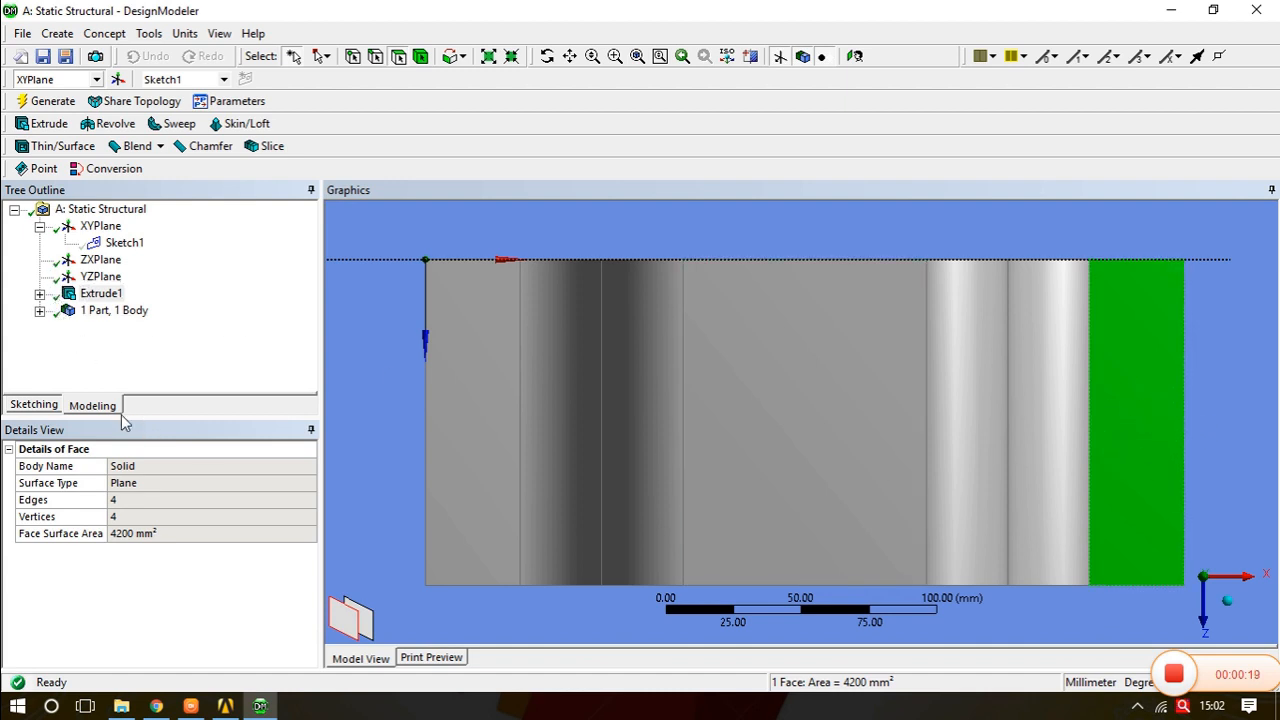
click(33, 406)
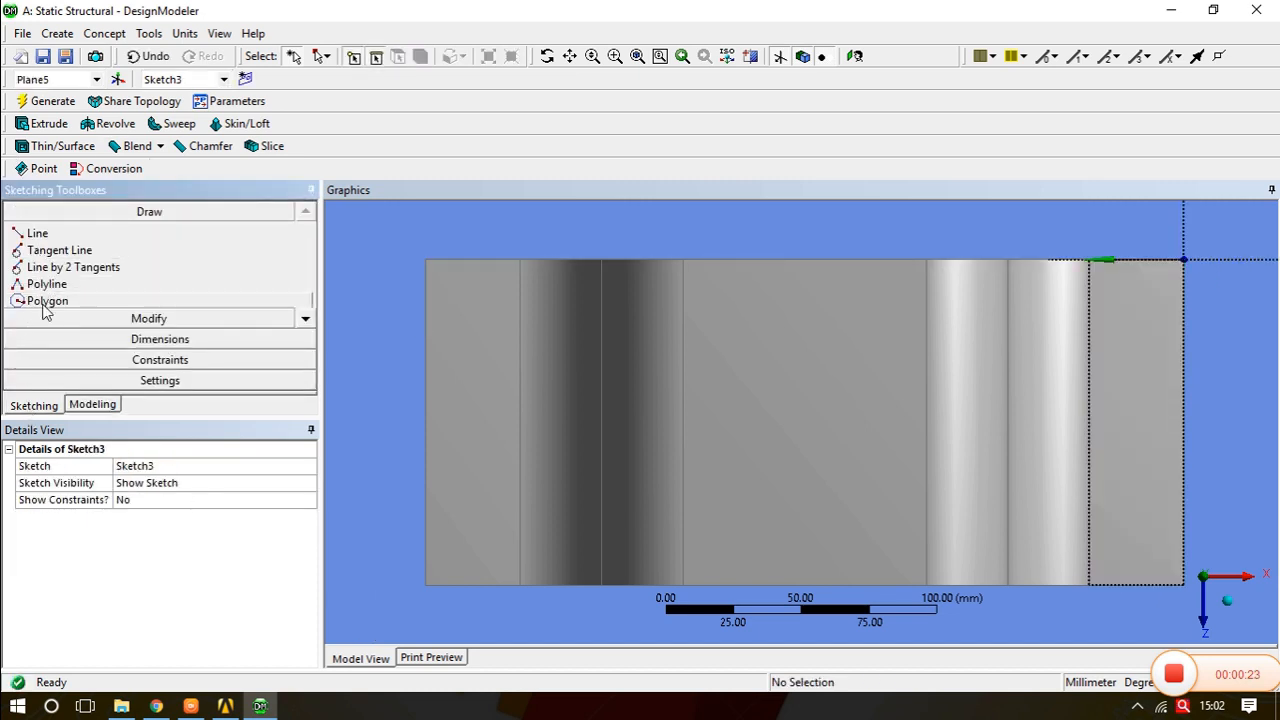
- Draw a small circle near the outer edge of the flange on the new sketch
click(306, 319)
click(306, 319)
click(306, 319)
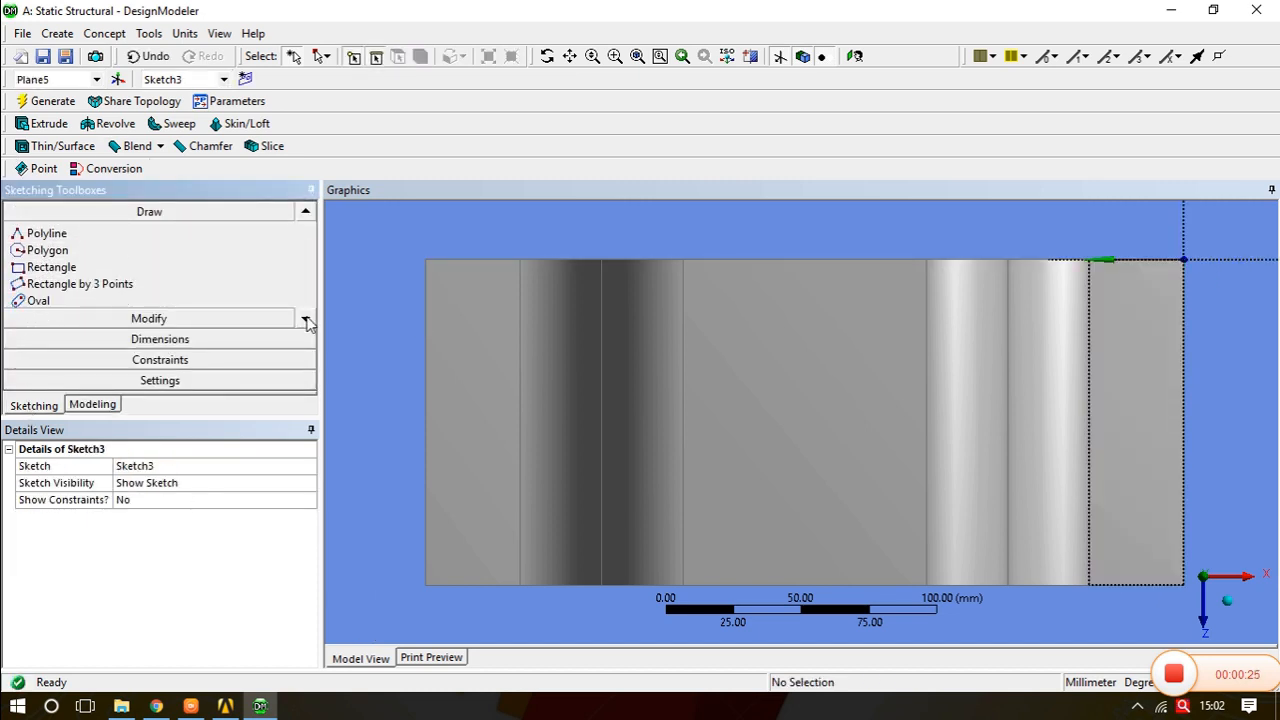
click(311, 219)
click(305, 319)
click(305, 319)
click(305, 319)
click(41, 284)
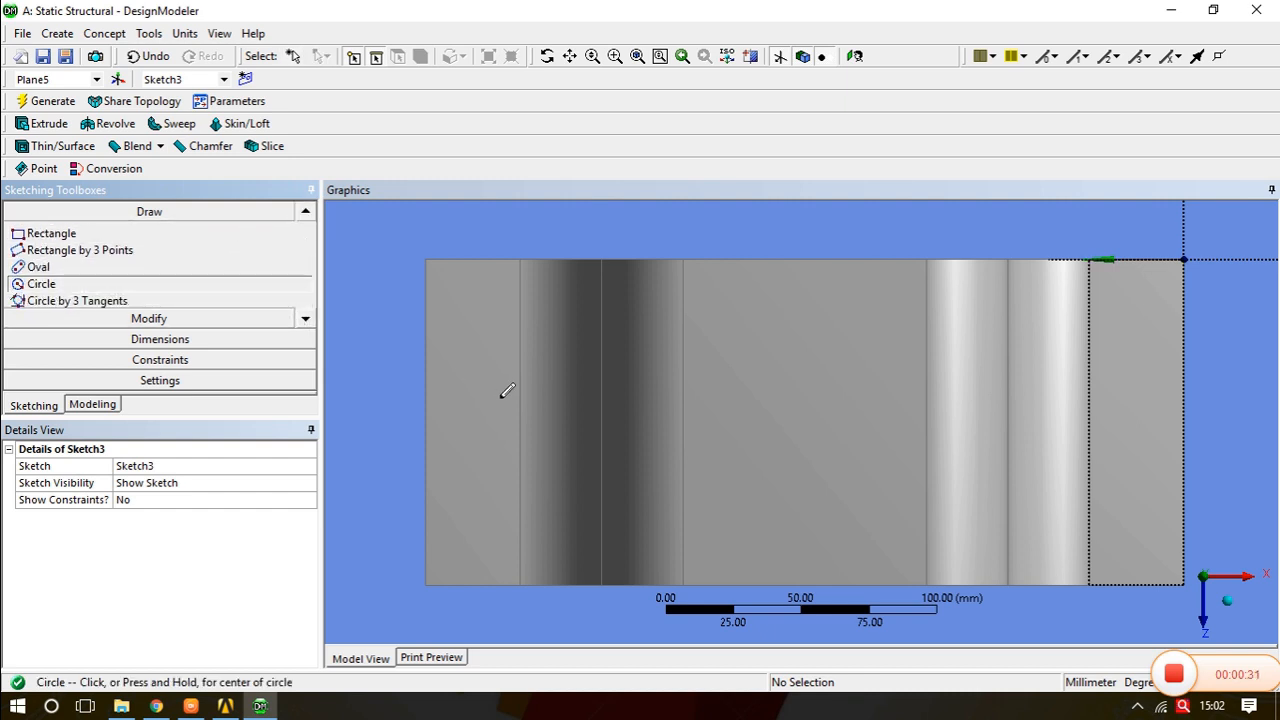
click(456, 423)
click(476, 406)
mouse_move(478, 404)
middle_down()
mouse_move(560, 414)
mouse_move(596, 400)
middle_up()
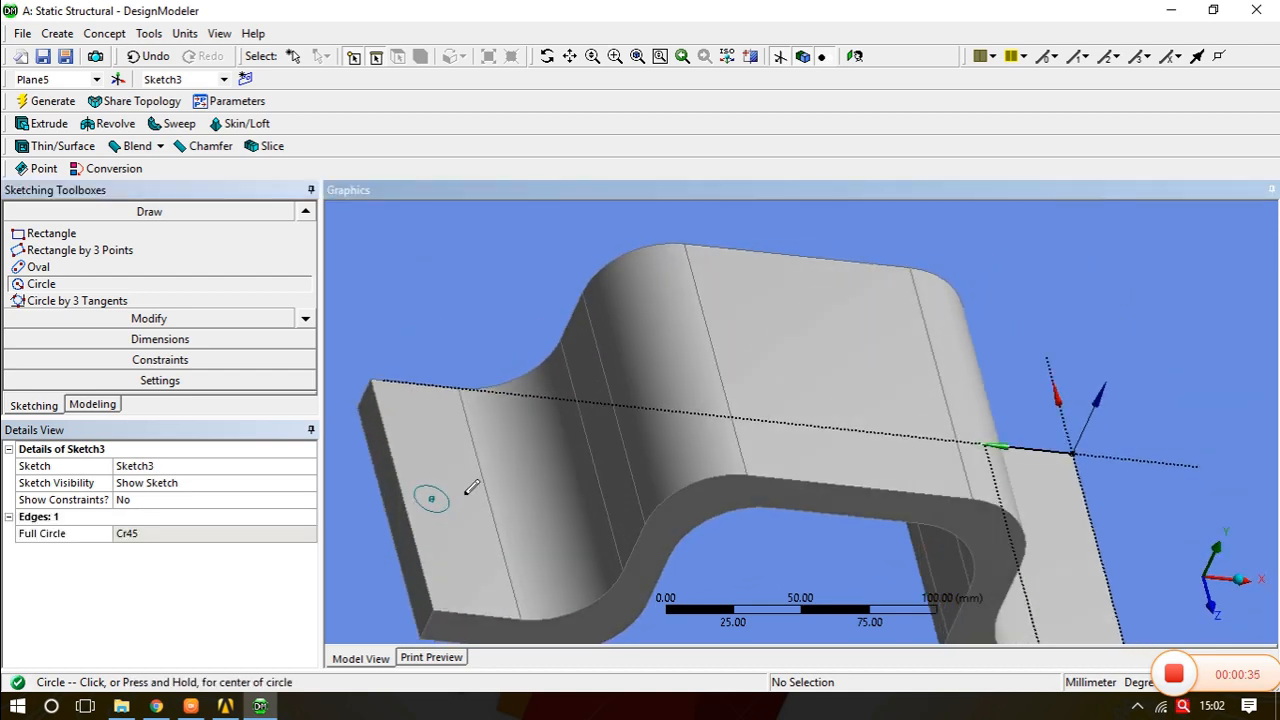
middle_drag(897, 509, 986, 523)
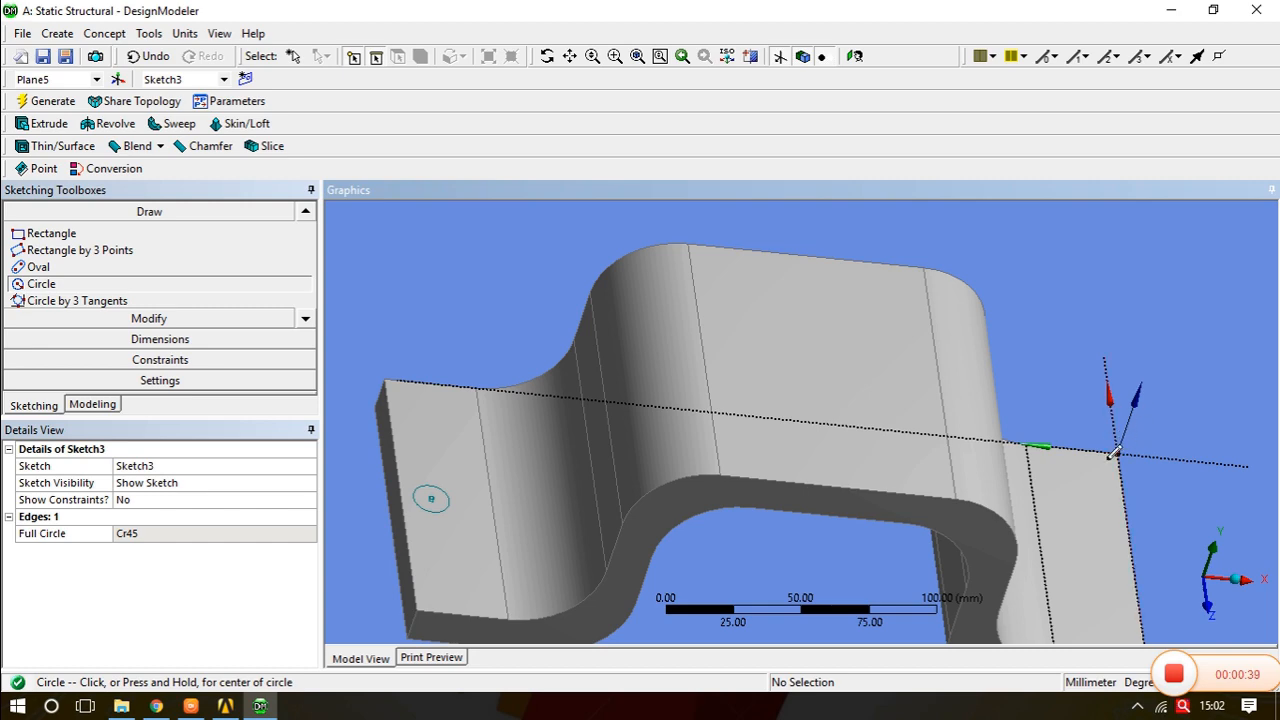
mouse_move(480, 511)
middle_down()
mouse_move(517, 523)
mouse_move(463, 503)
mouse_move(443, 517)
middle_up()
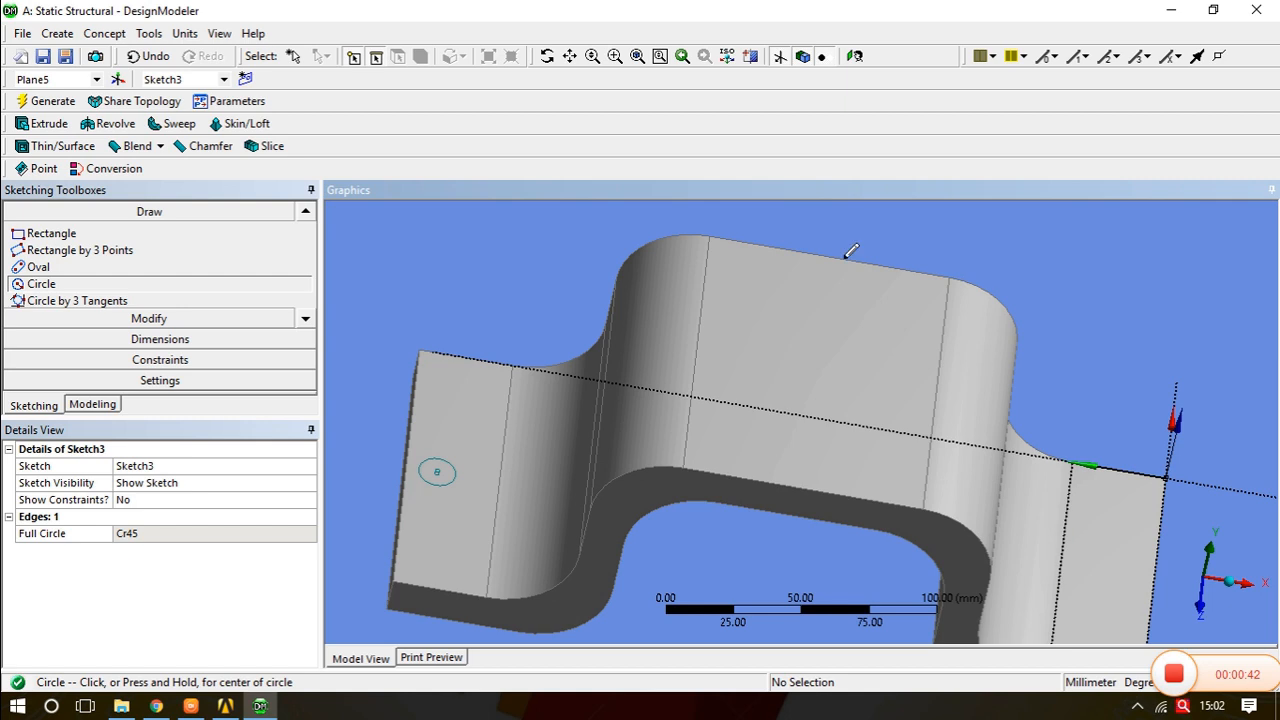
click(854, 56)
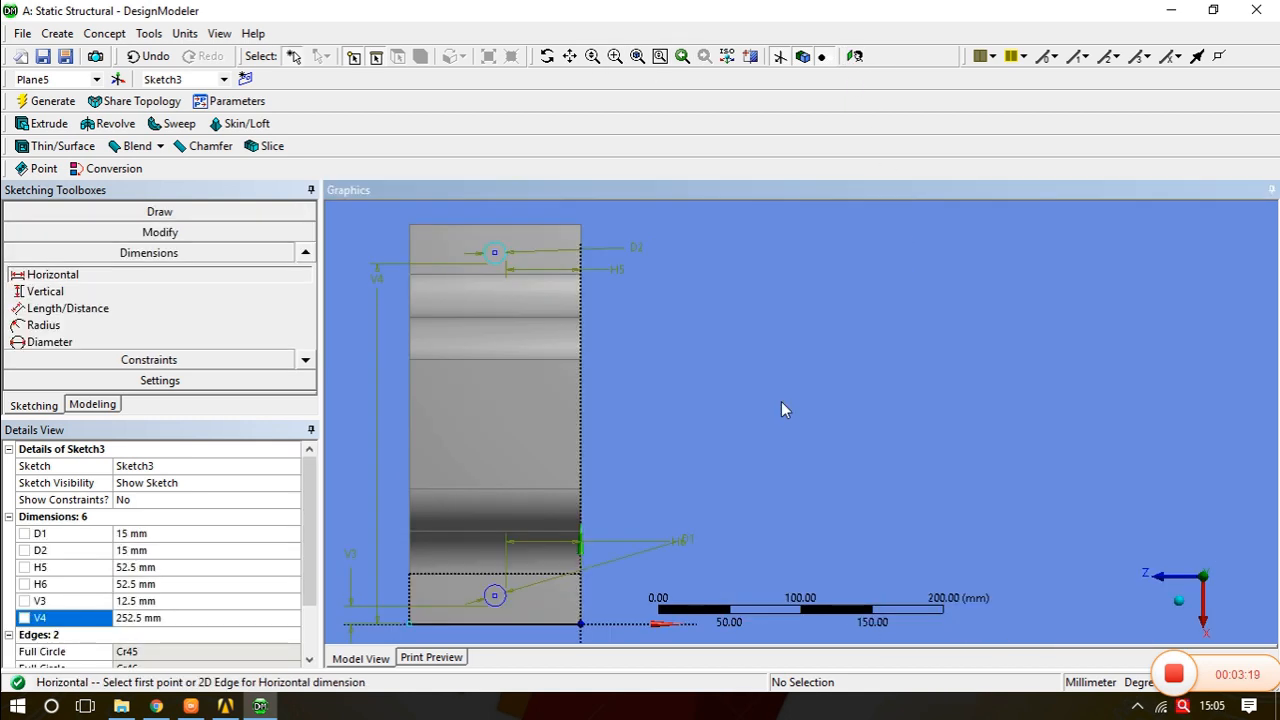
- Leave the sketch and start a new extrude using Sketch3 as its geometry
click(88, 406)
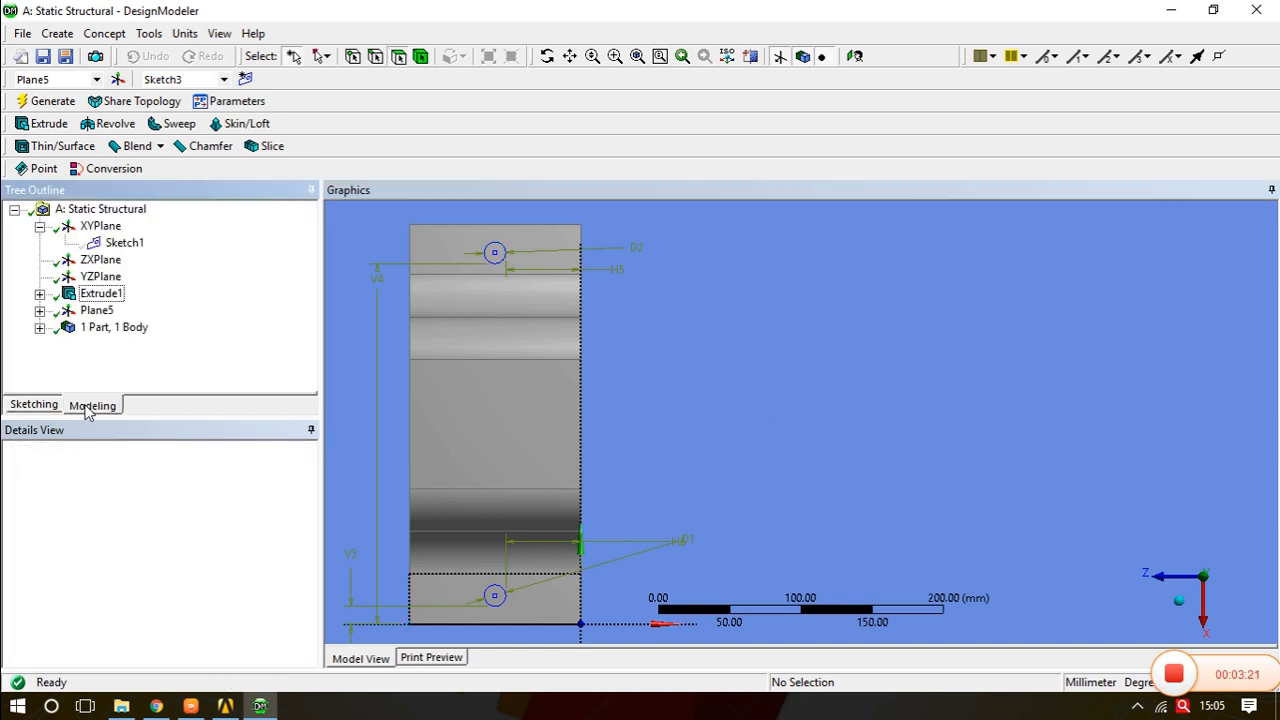
middle_drag(478, 460, 423, 417)
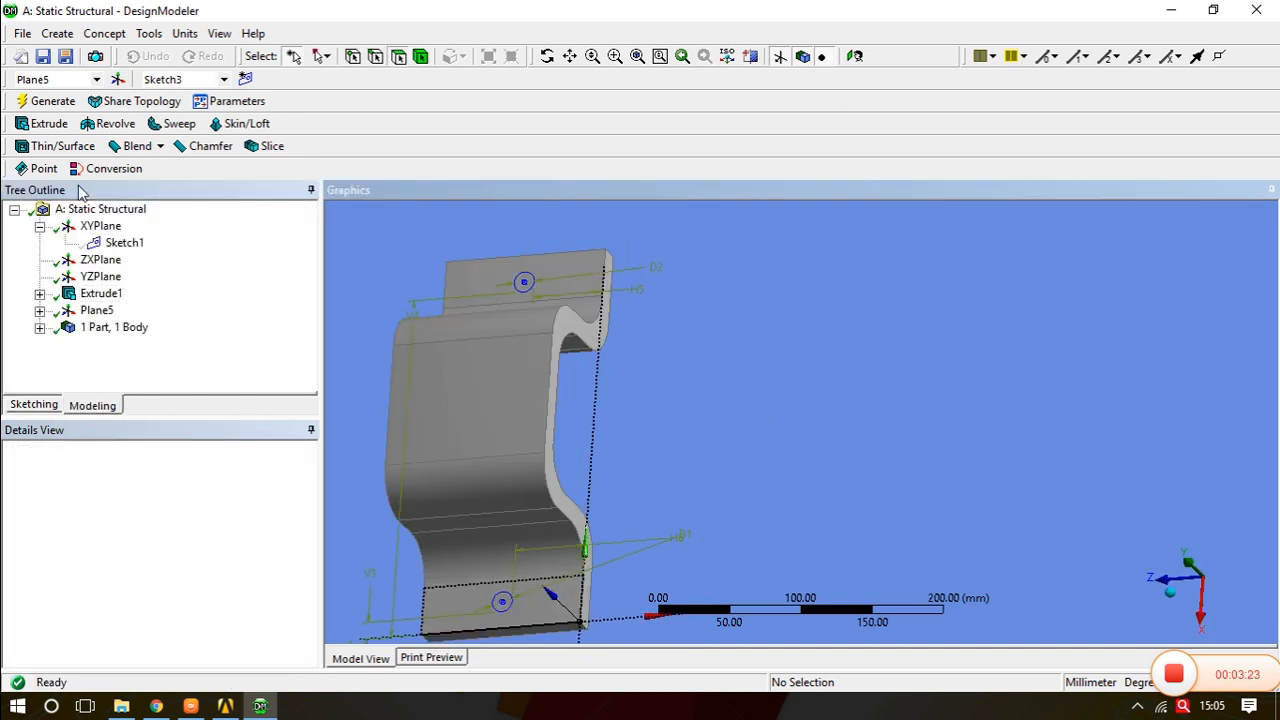
click(44, 125)
middle_drag(571, 466, 507, 458)
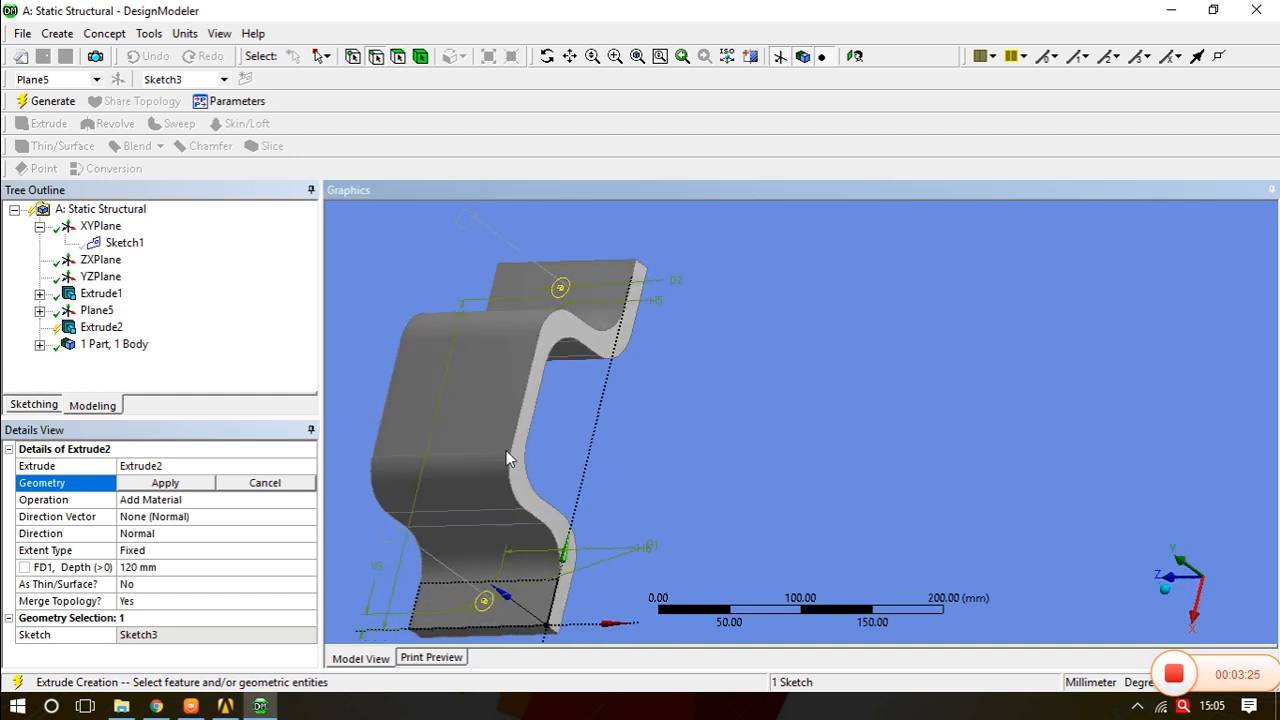
click(40, 310)
click(125, 327)
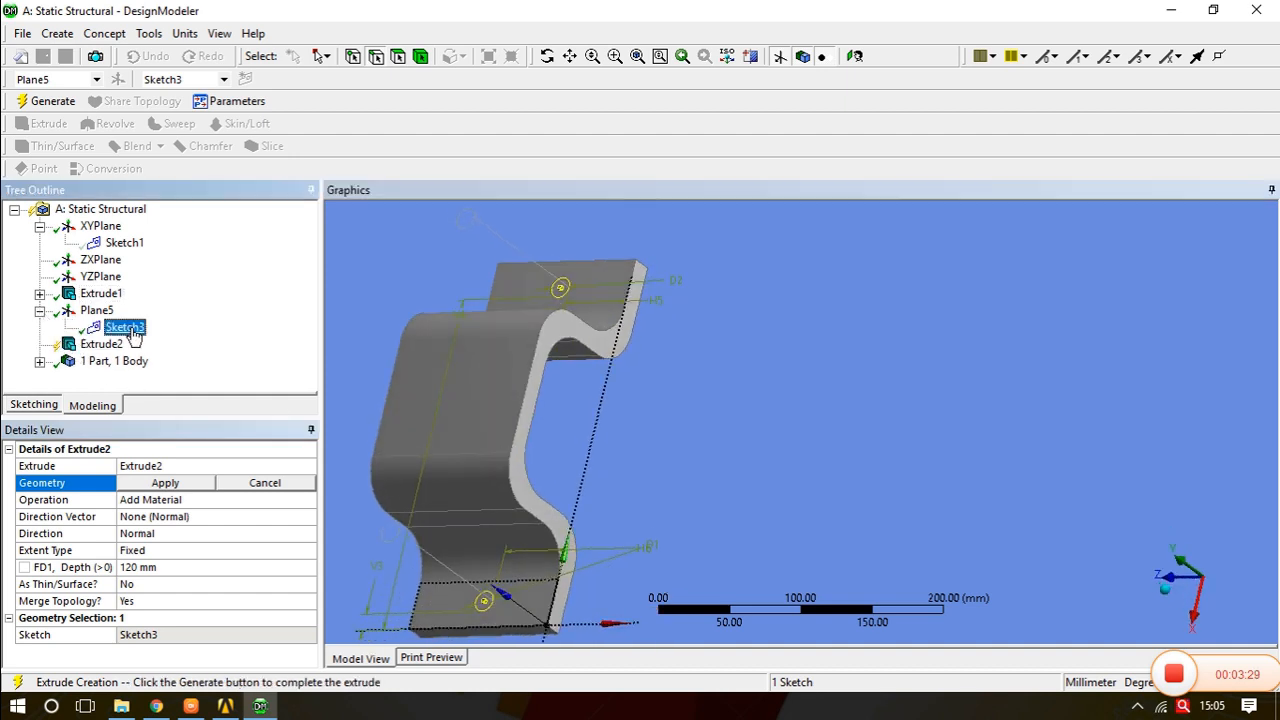
click(166, 484)
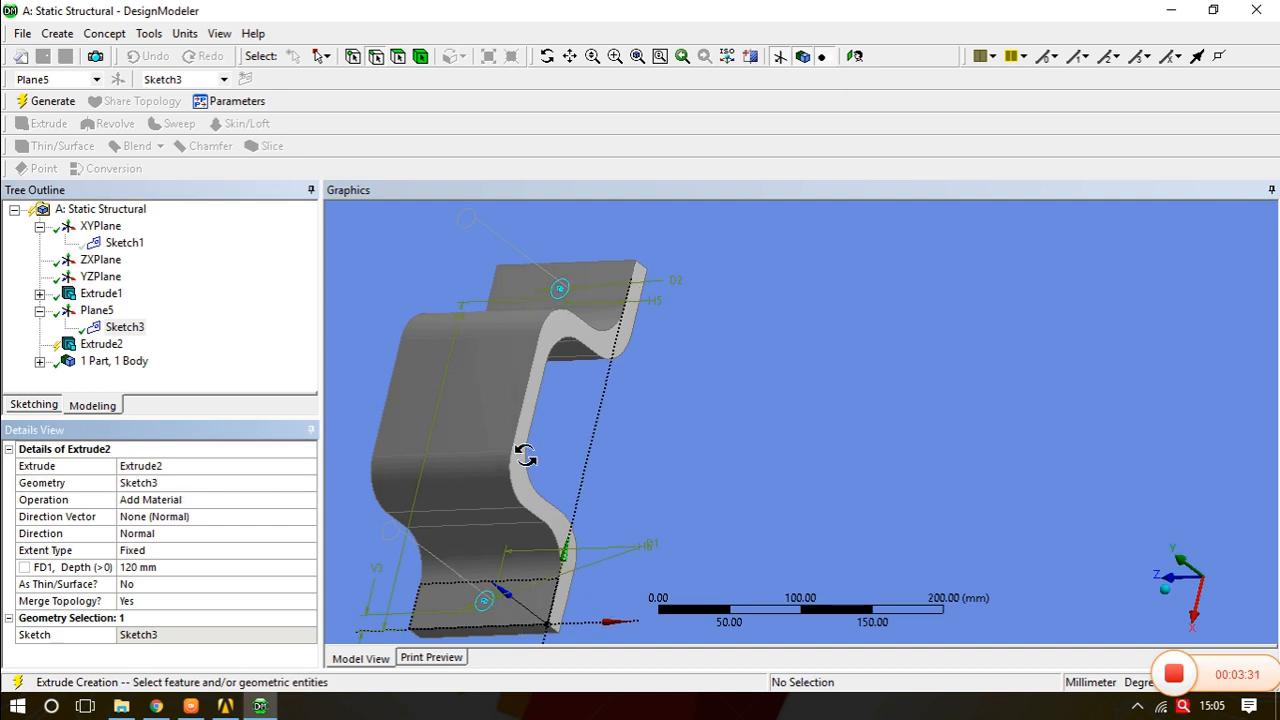
- Set the extrude operation to Cut Material and generate it to cut the holes through the flanges
middle_drag(523, 467, 534, 443)
click(190, 500)
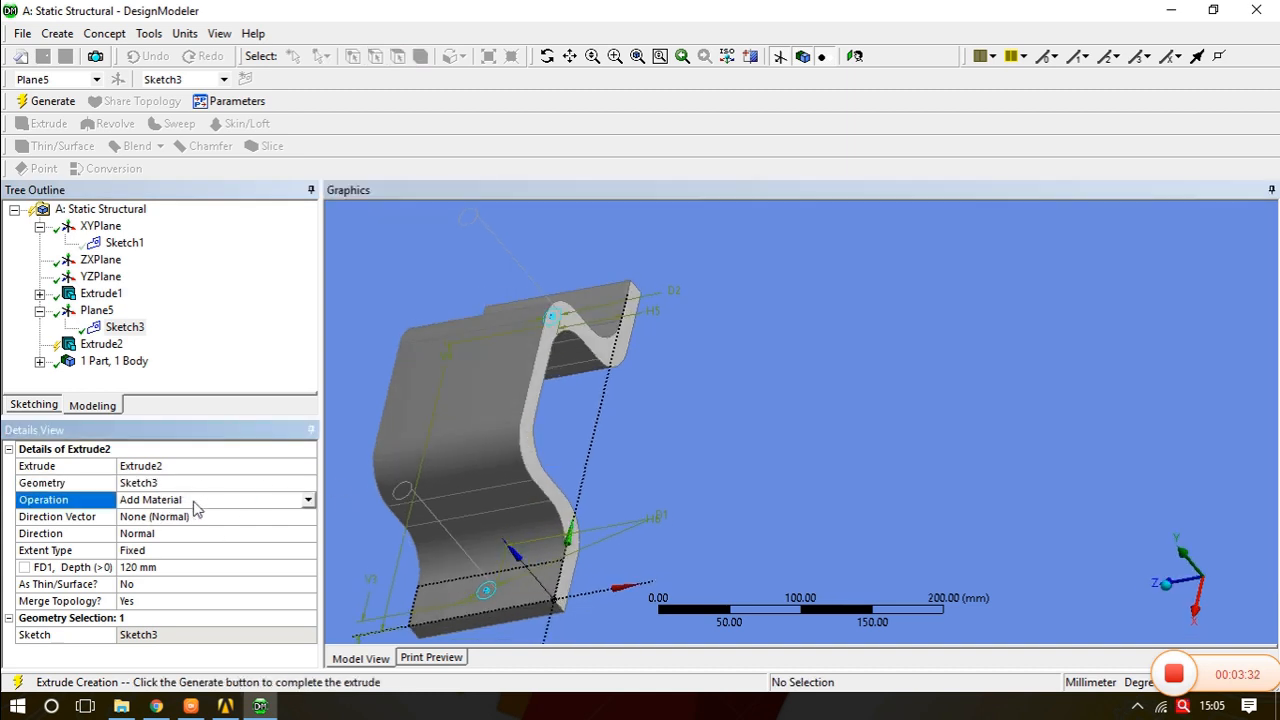
click(308, 500)
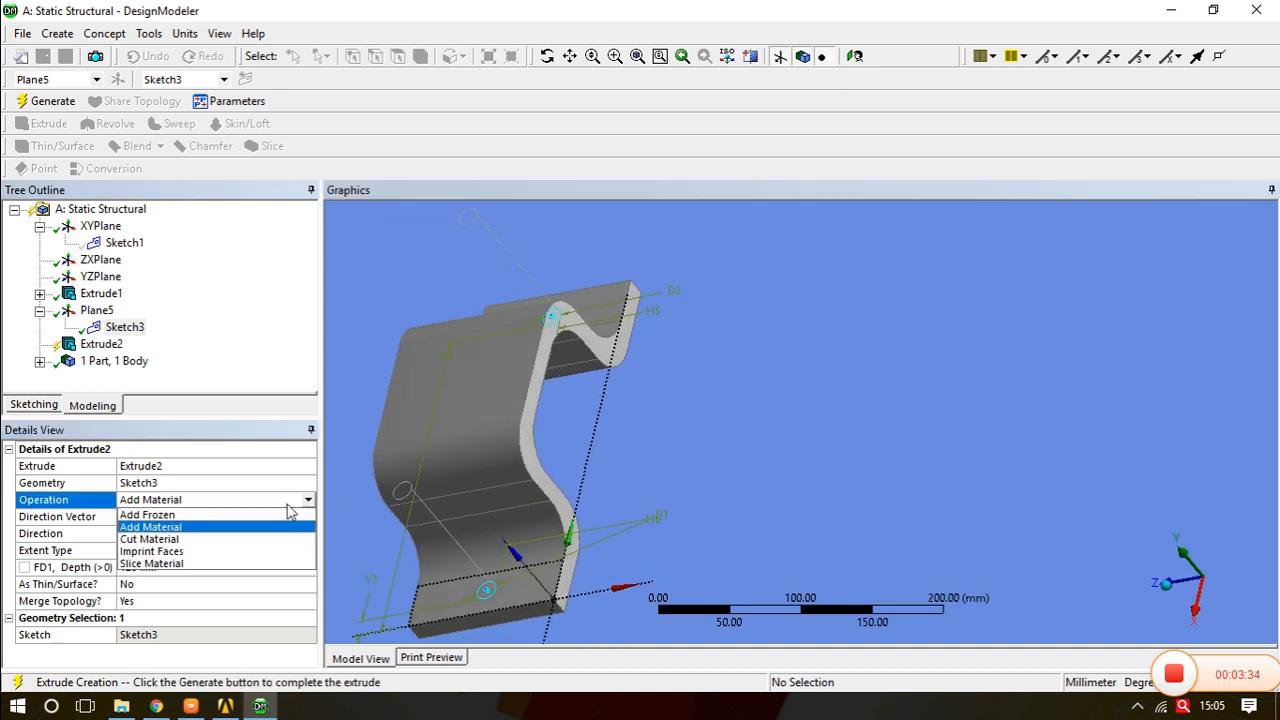
click(183, 545)
middle_drag(420, 514, 459, 505)
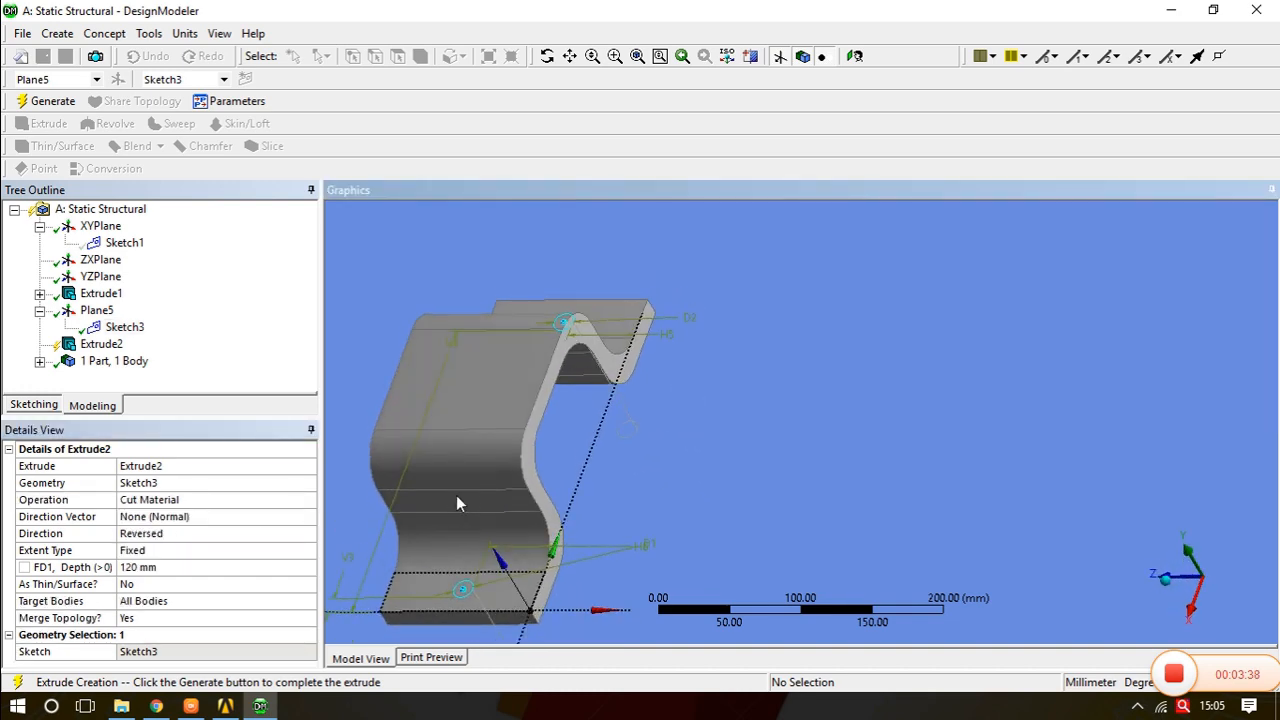
click(43, 102)
middle_drag(508, 447, 561, 477)
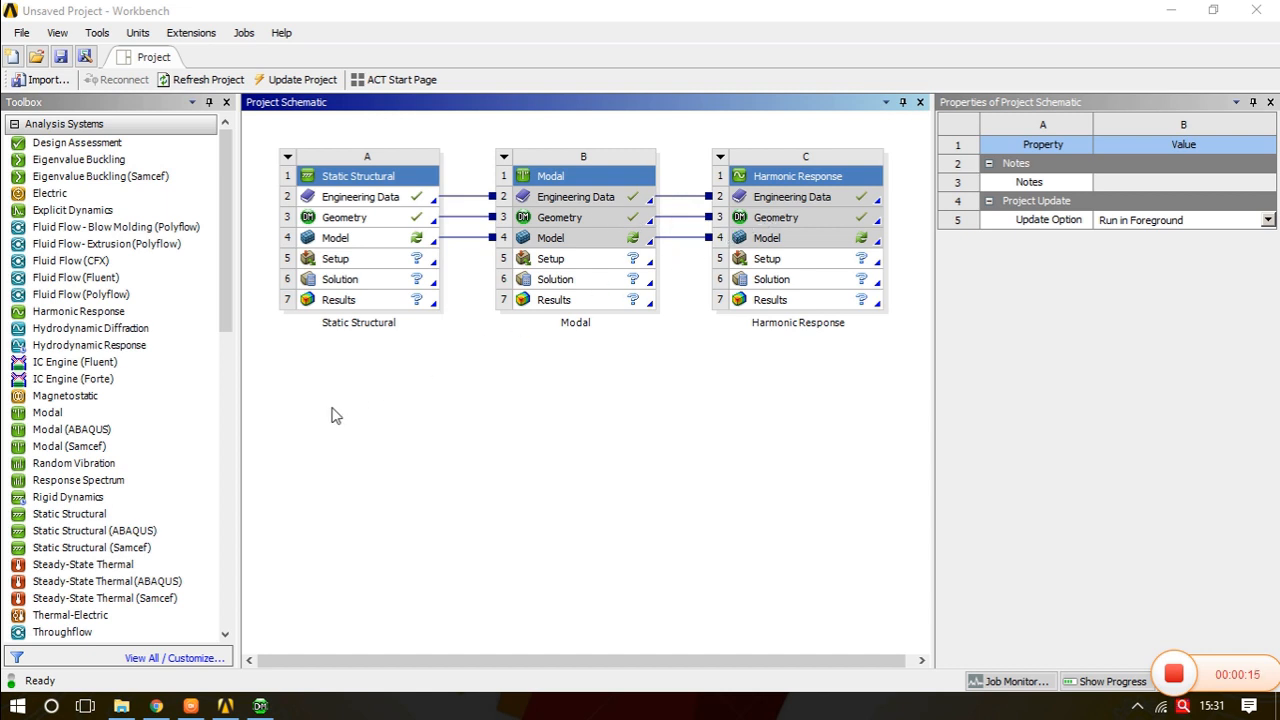
- Open the model in Mechanical, set the mesh Relevance Center to Fine, and generate the mesh
double_click(335, 243)
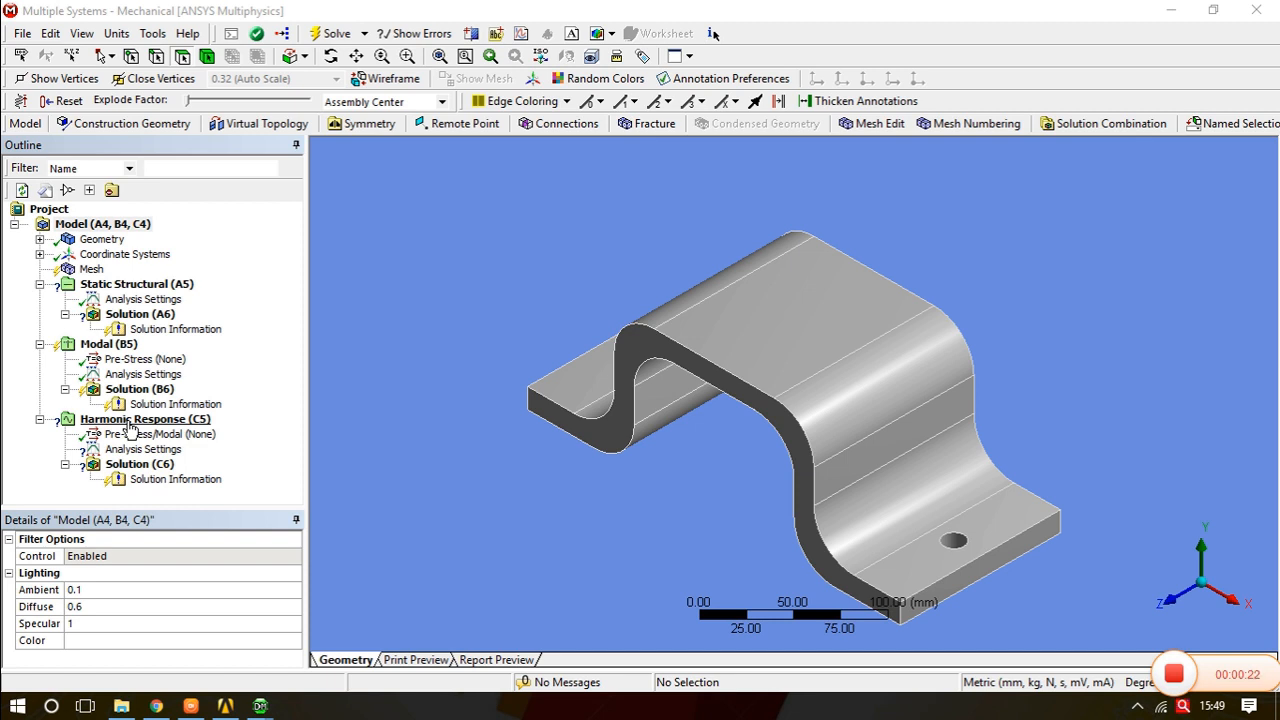
click(90, 273)
drag(290, 605, 296, 622)
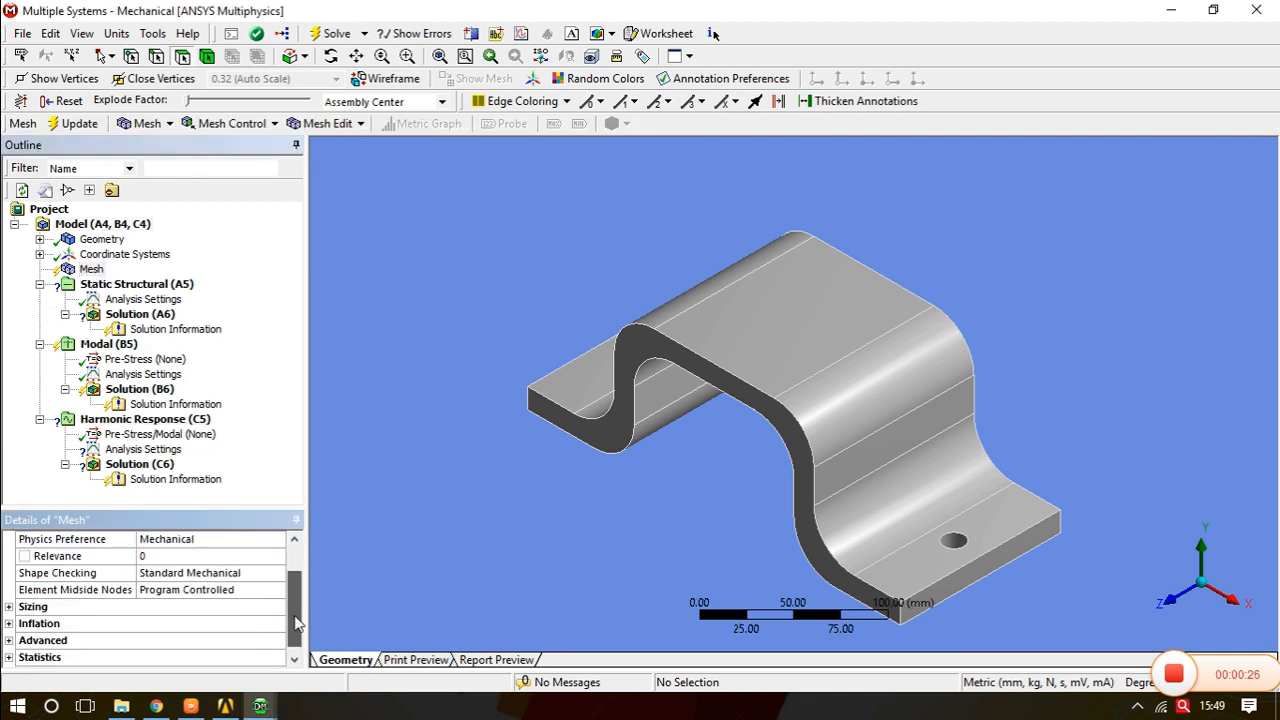
click(8, 606)
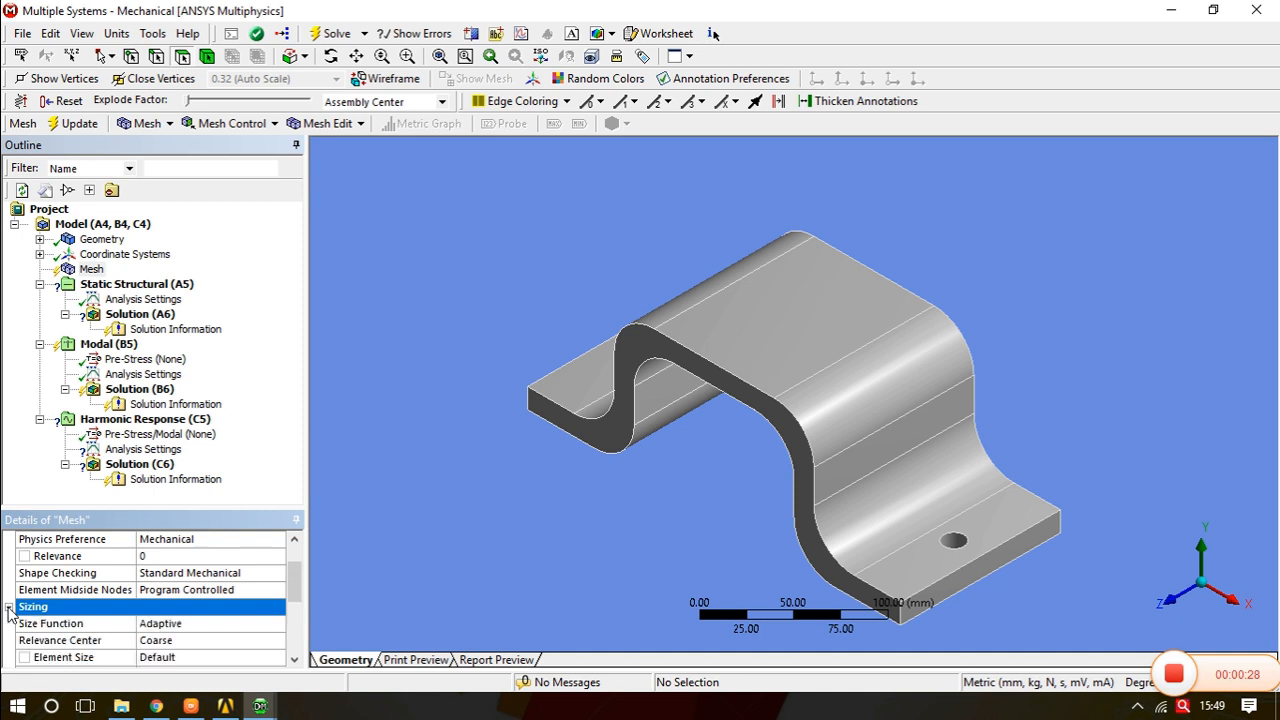
click(254, 650)
click(276, 650)
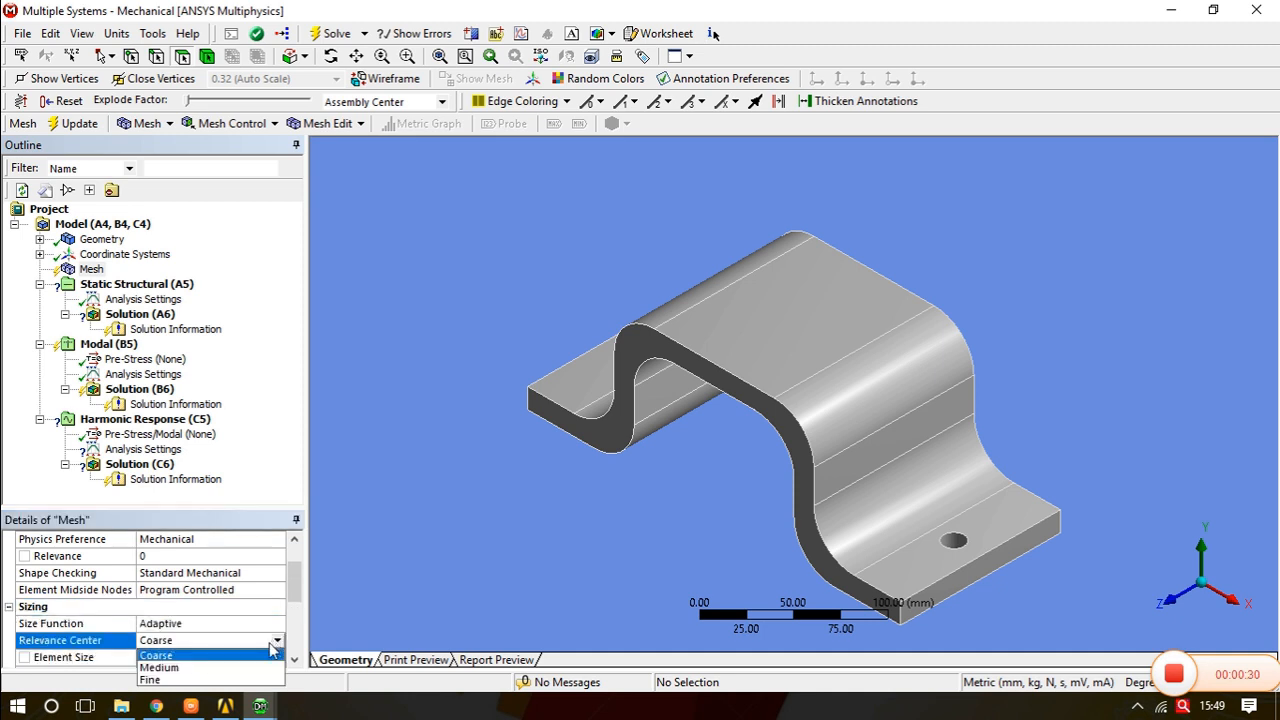
click(172, 684)
right_click(90, 270)
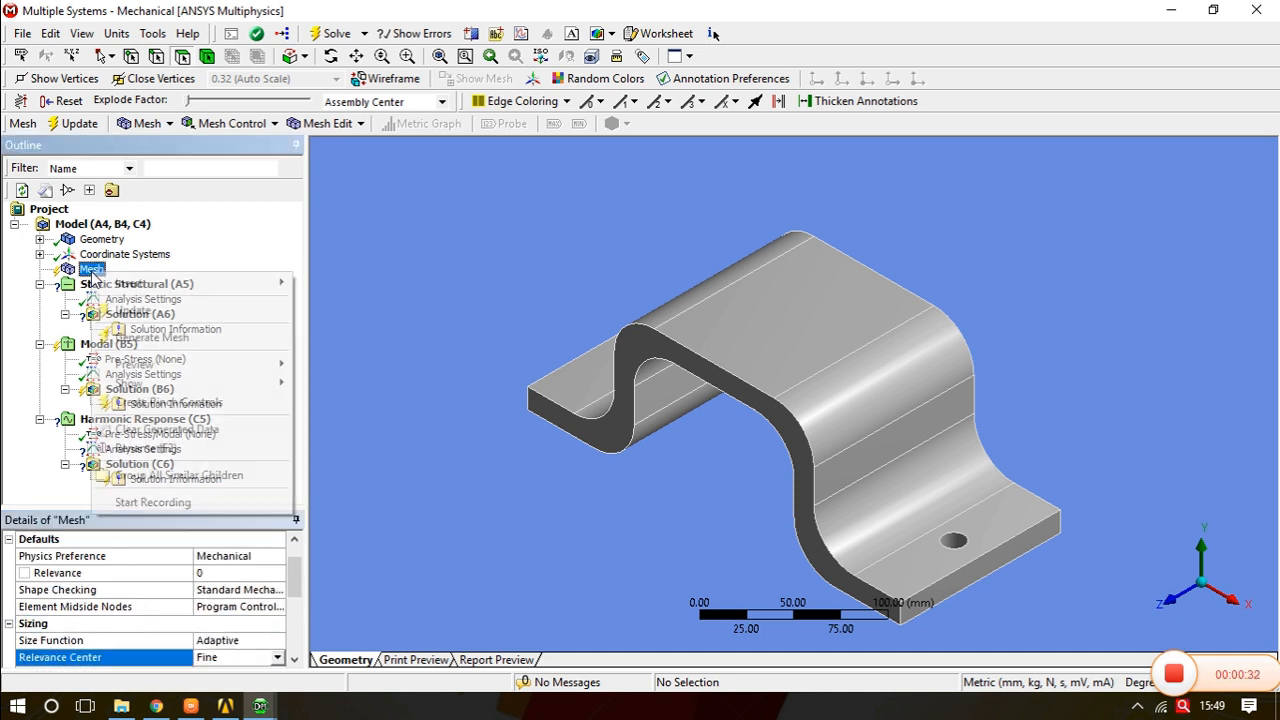
click(140, 337)
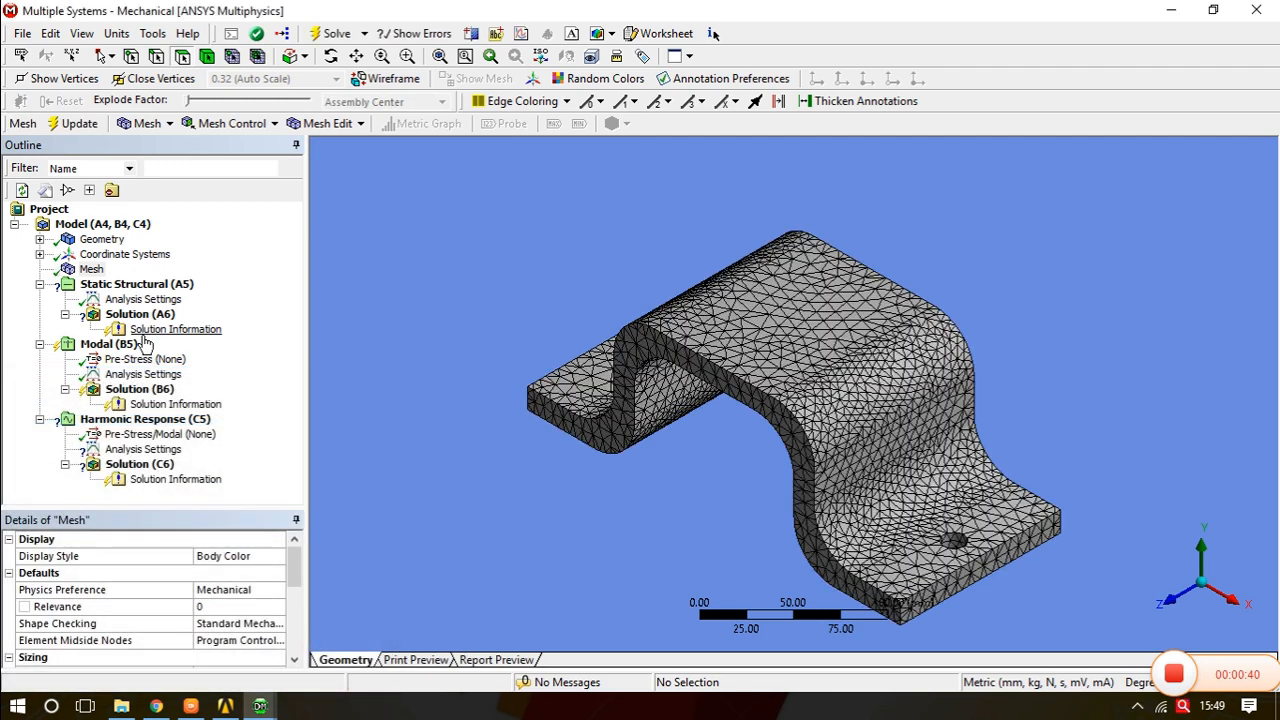
- Add a Fixed Support to the static analysis on the cylindrical faces of both mounting holes
click(158, 286)
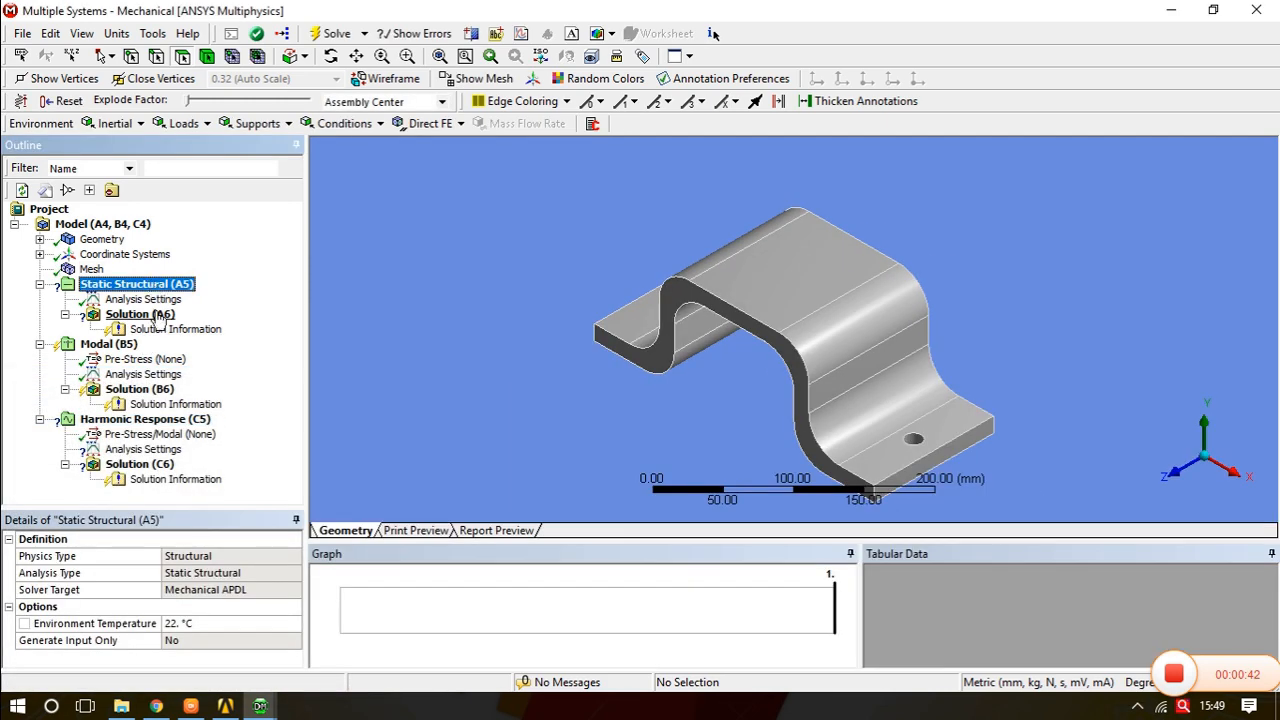
right_click(172, 289)
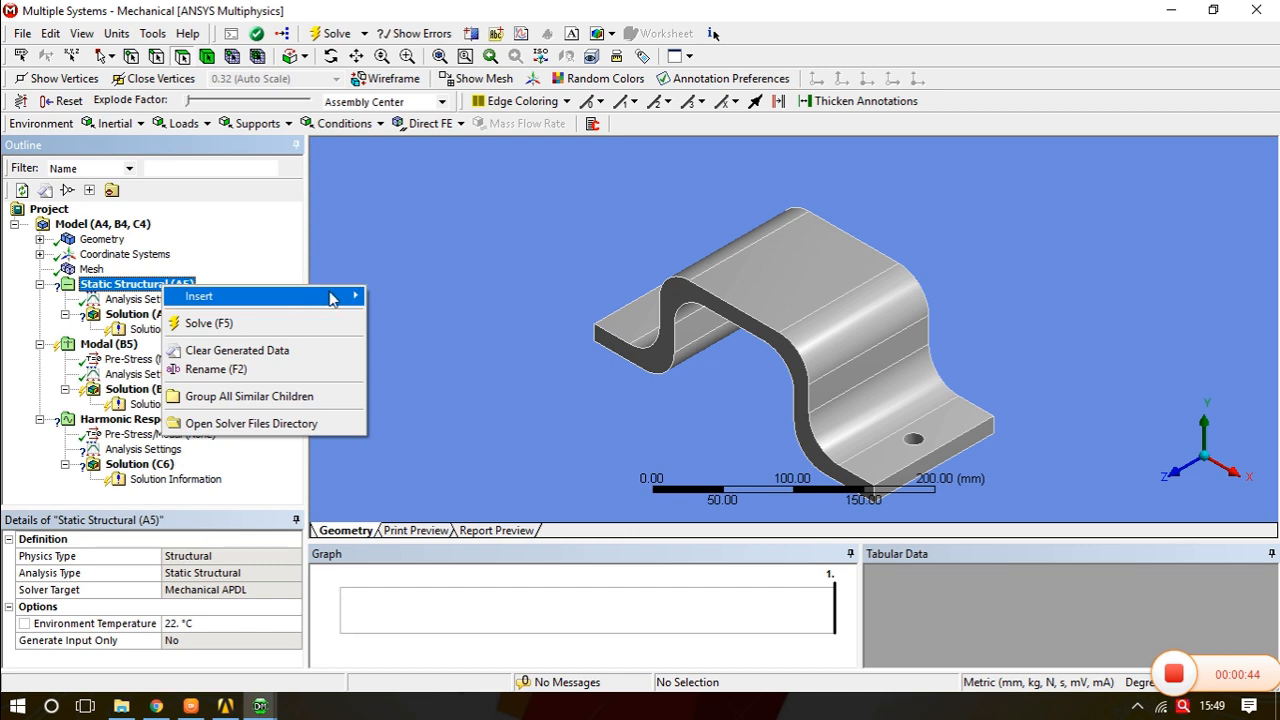
mouse_move(330, 296)
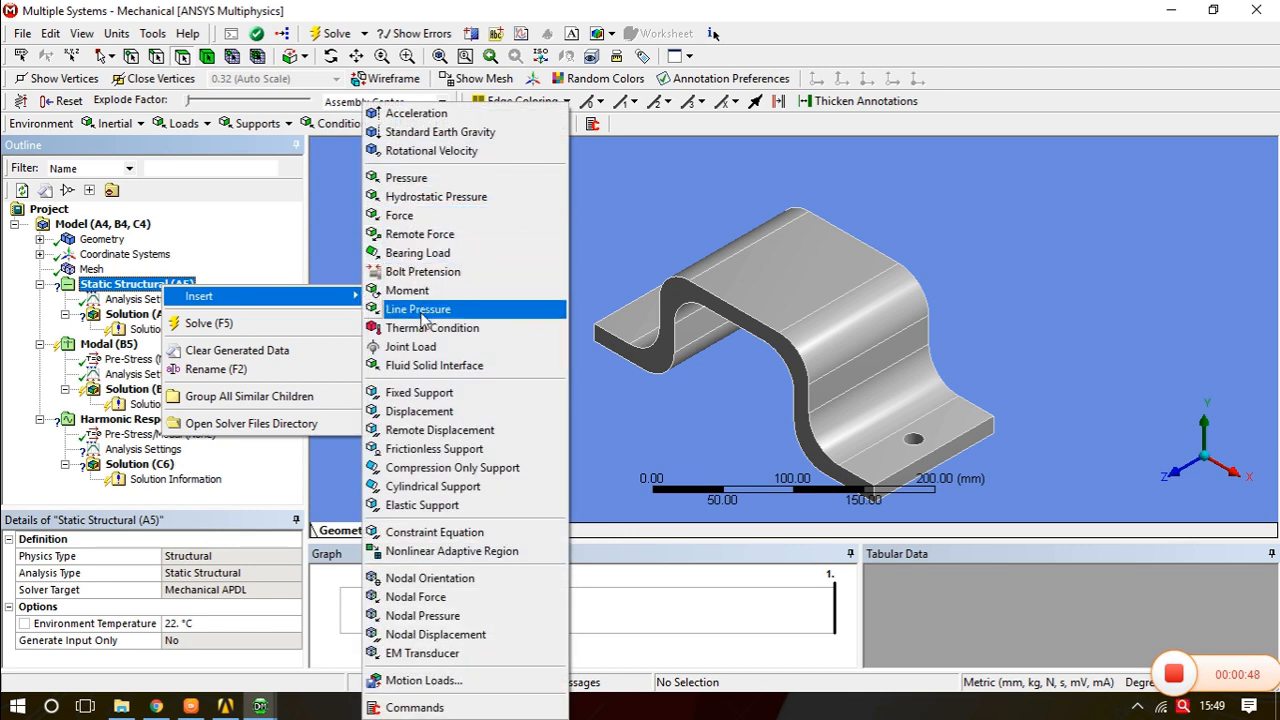
click(440, 393)
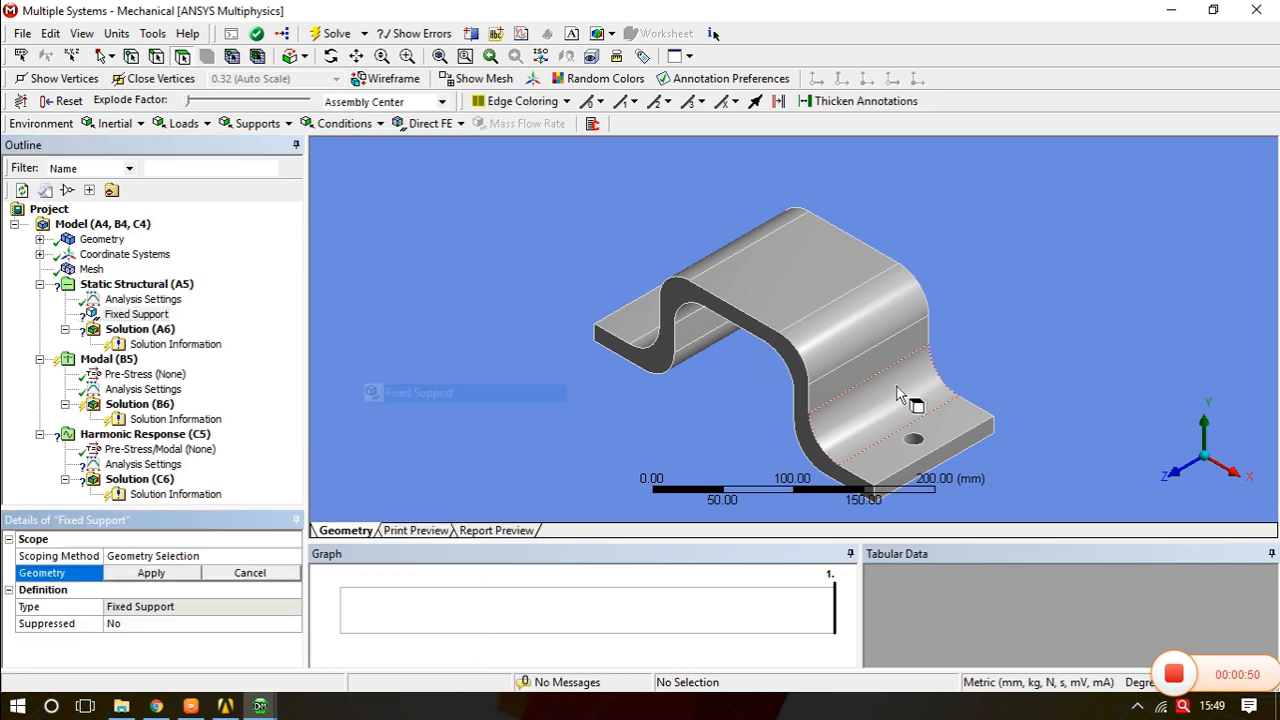
click(911, 442)
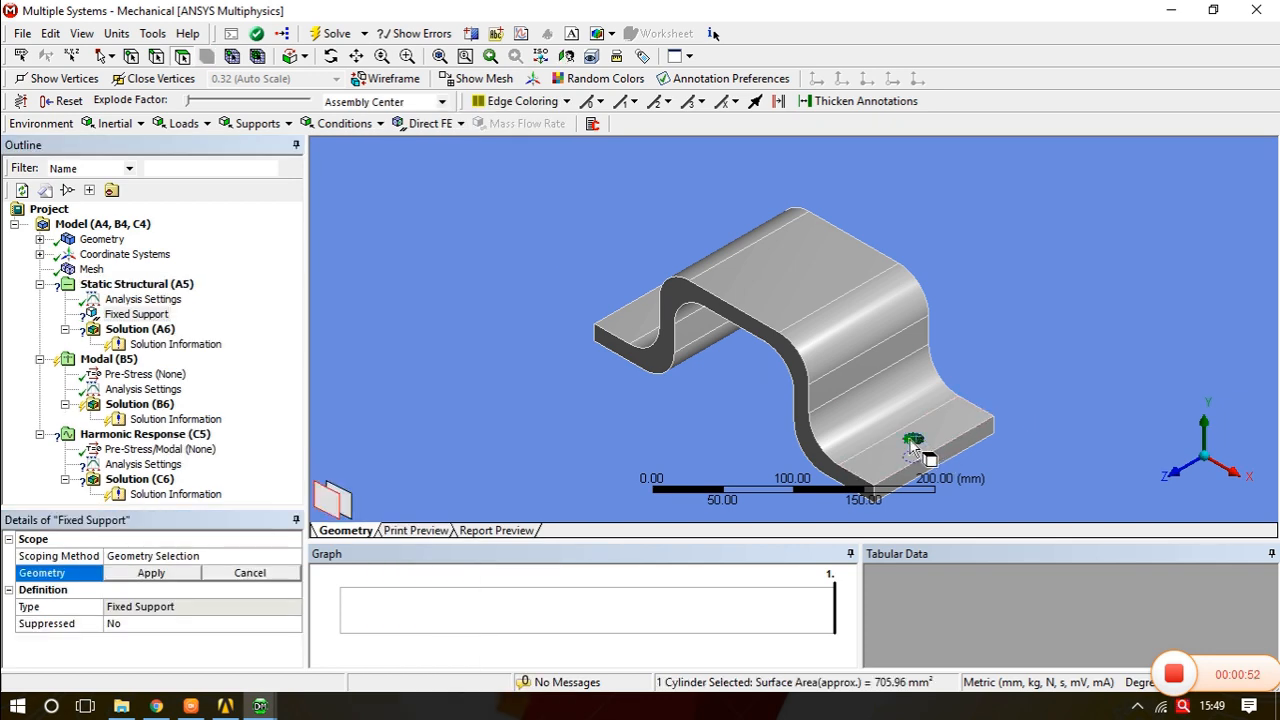
middle_drag(913, 447, 996, 447)
ctrl+click(625, 287)
middle_drag(777, 306, 709, 286)
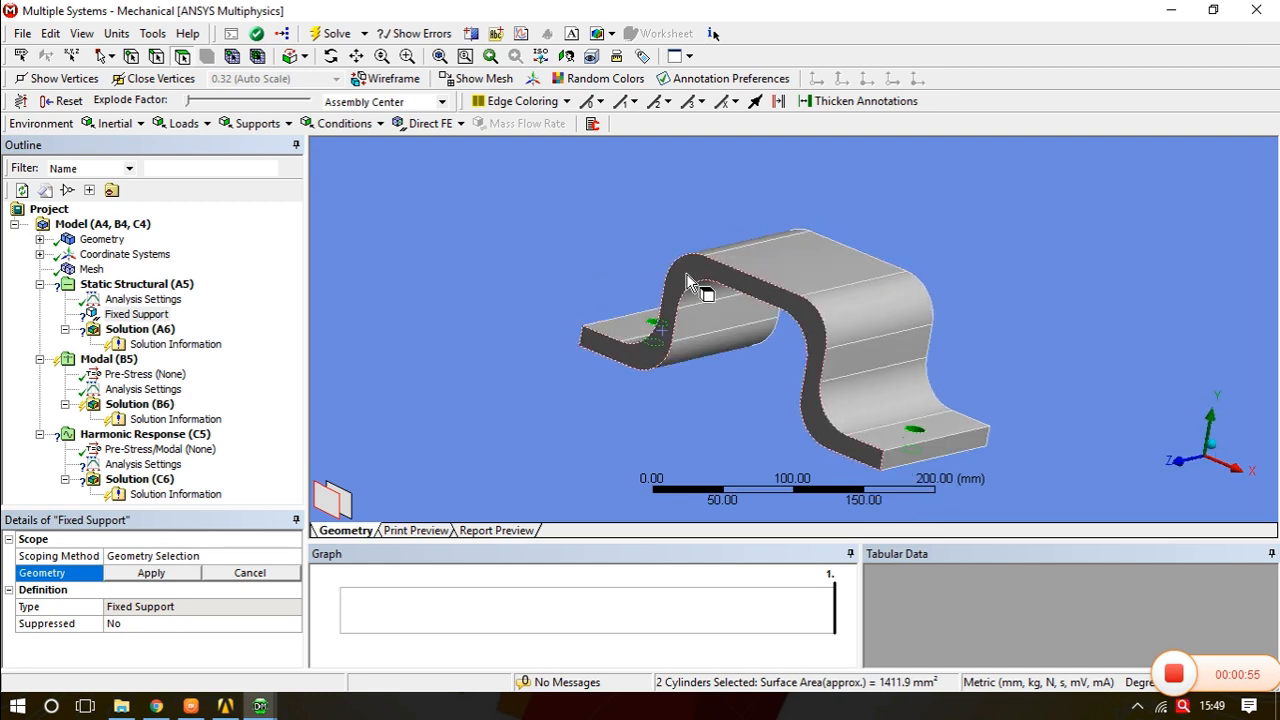
click(150, 573)
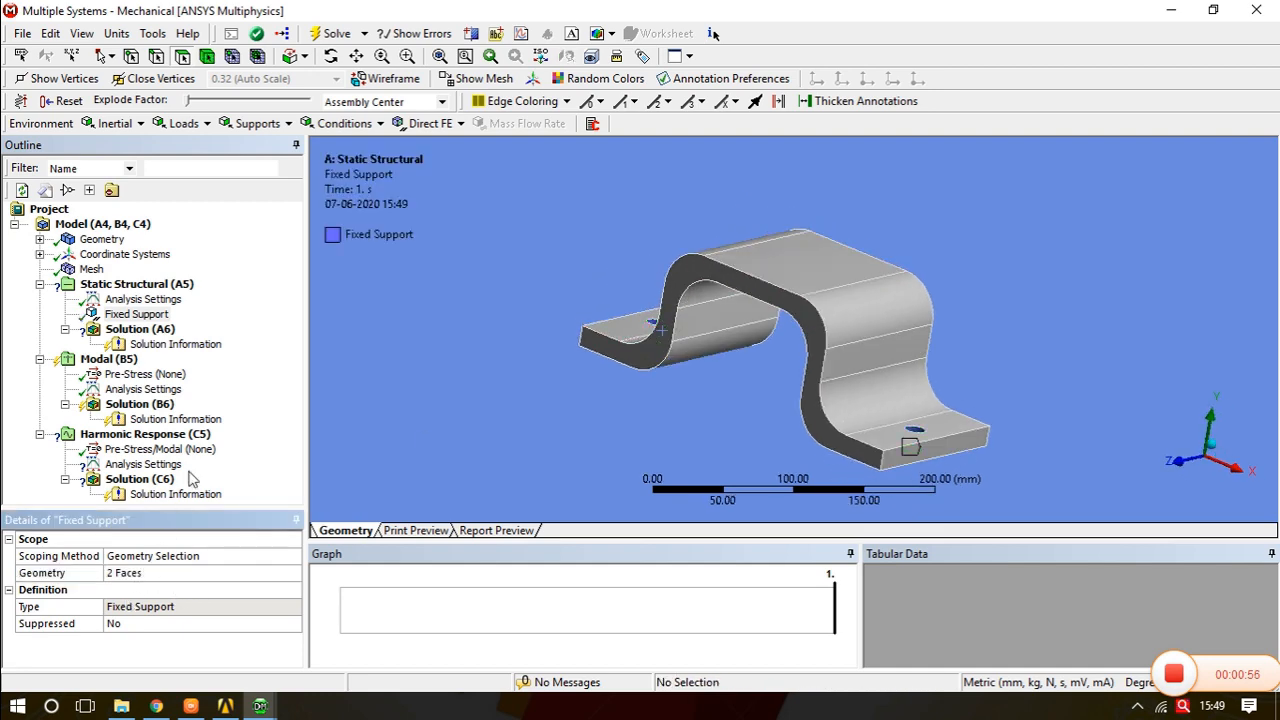
- Add a Pressure load to the static analysis on the bracket's top flat face
click(138, 285)
right_click(140, 287)
mouse_move(230, 298)
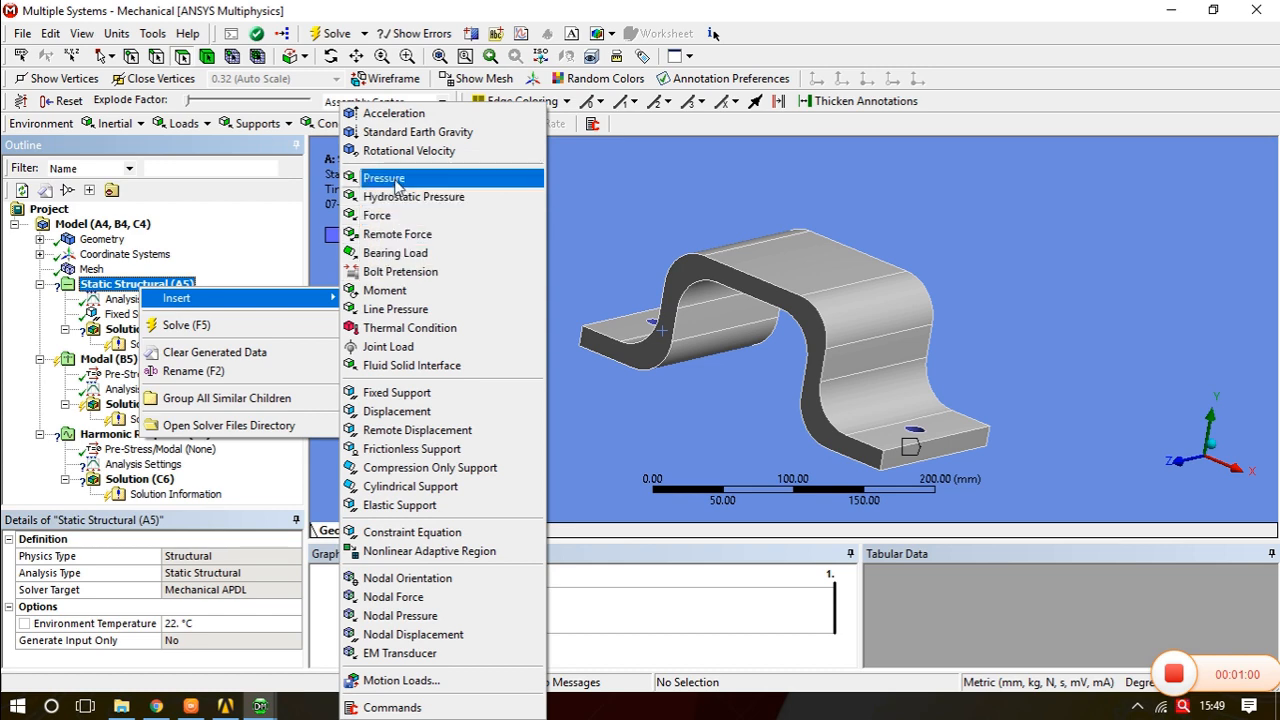
click(396, 184)
middle_drag(664, 239, 788, 298)
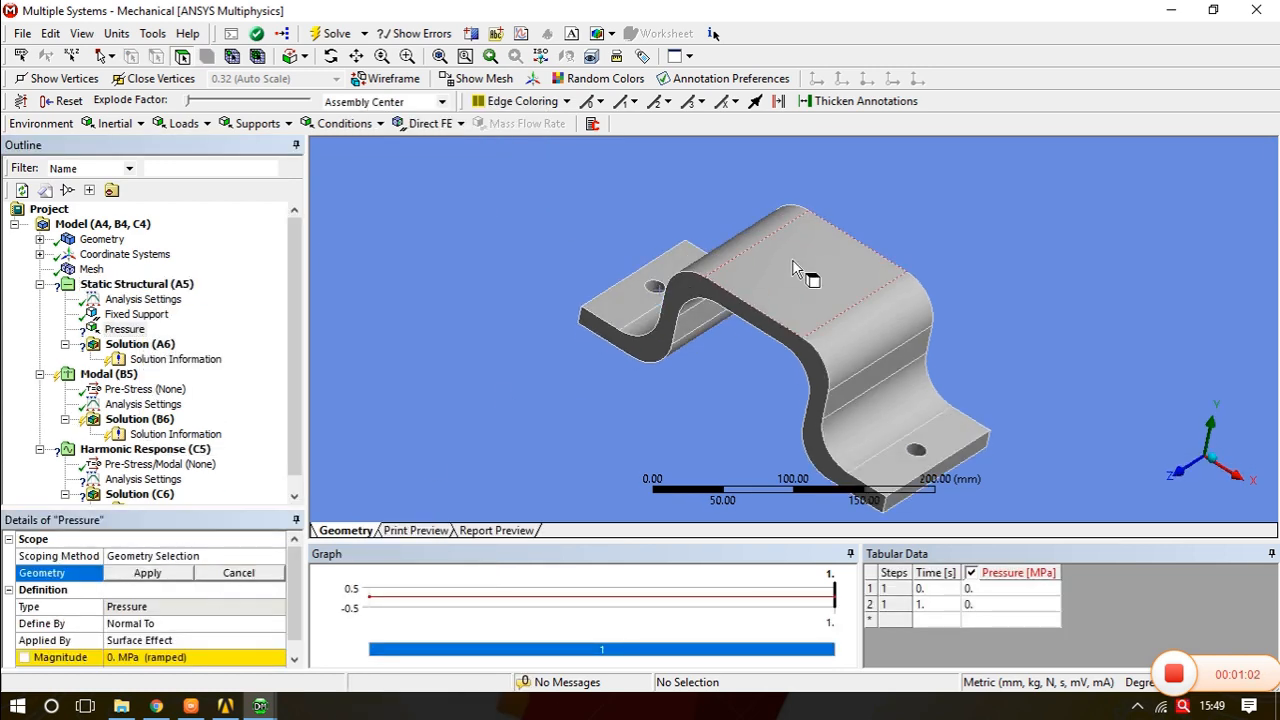
click(792, 268)
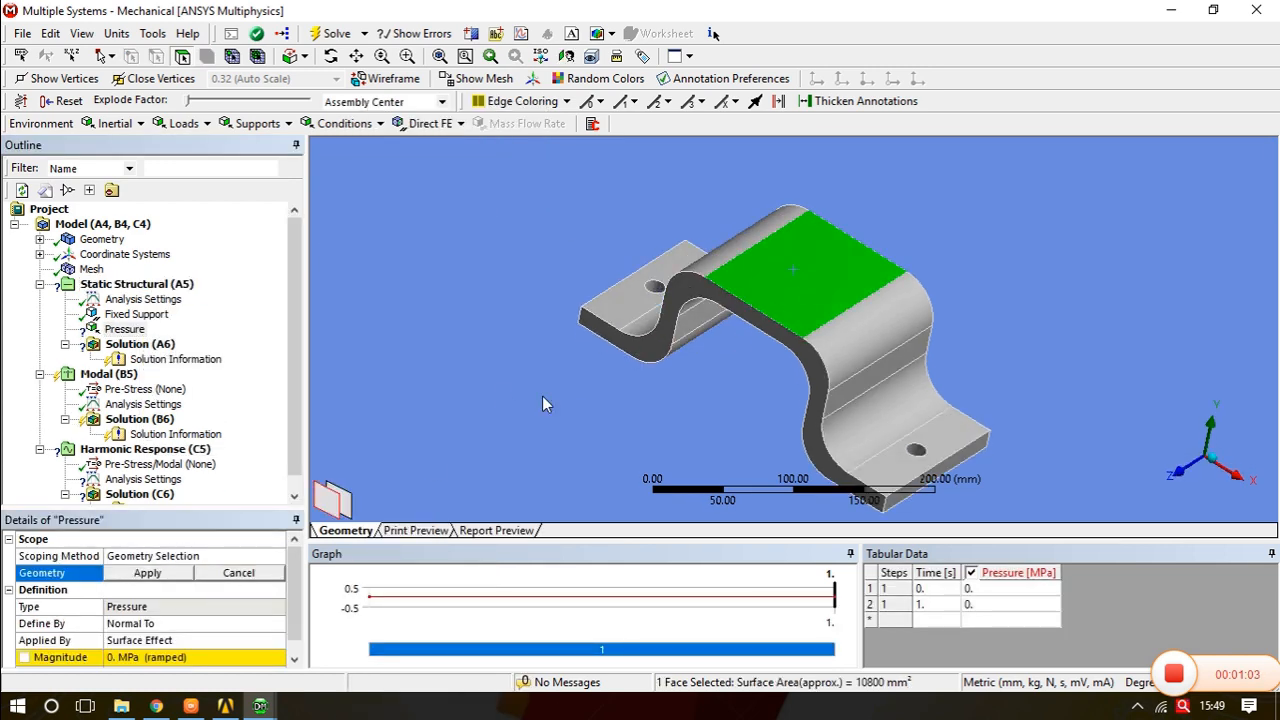
click(147, 573)
- Set the pressure magnitude to 10 MPa
middle_drag(815, 358, 843, 356)
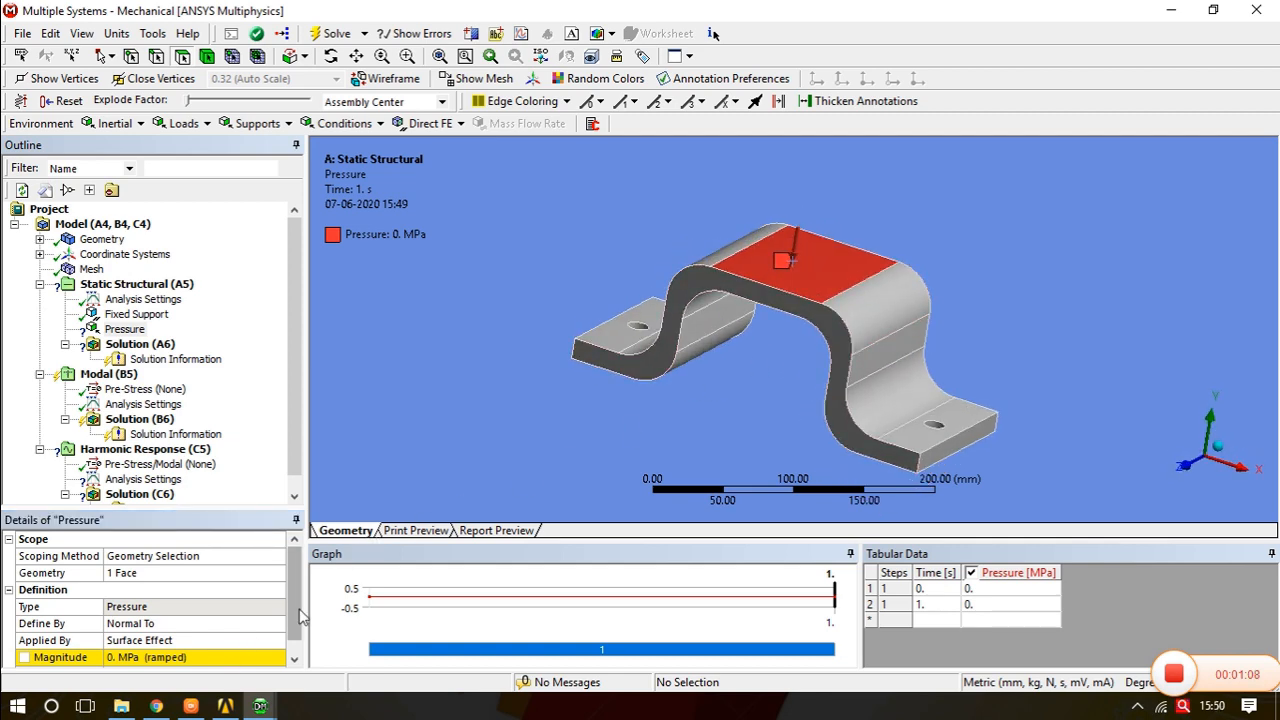
click(296, 626)
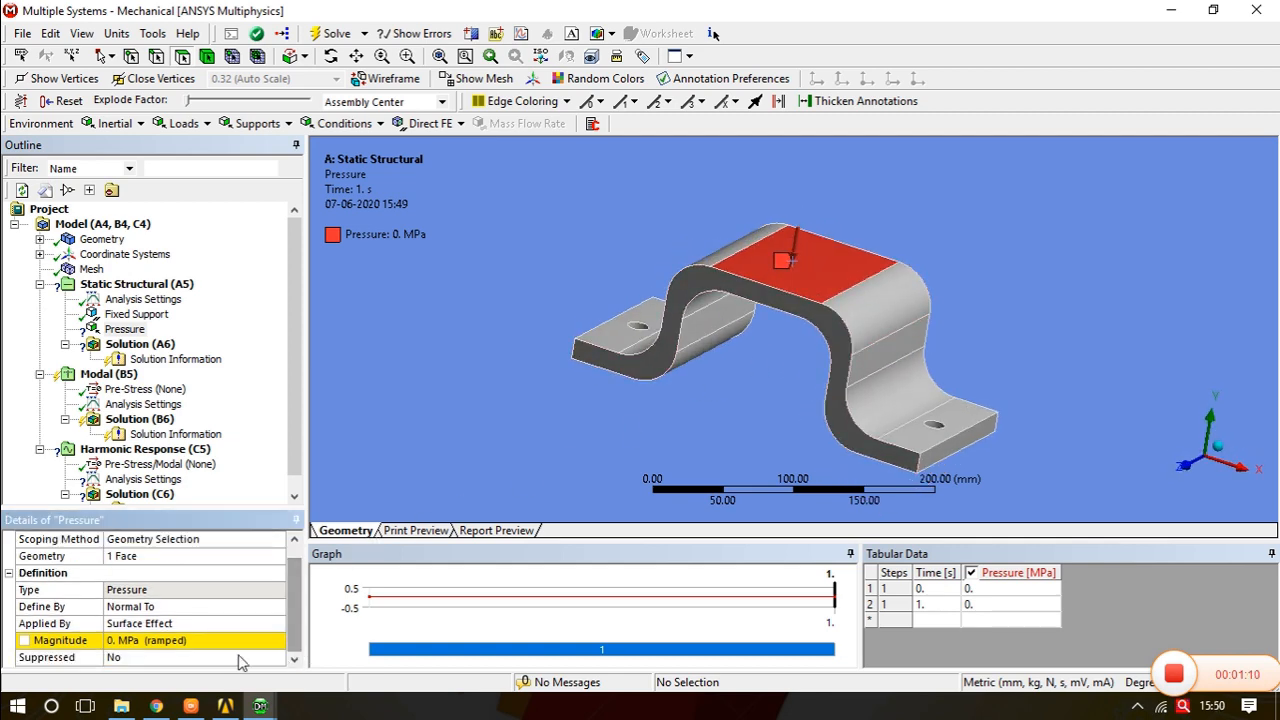
click(139, 641)
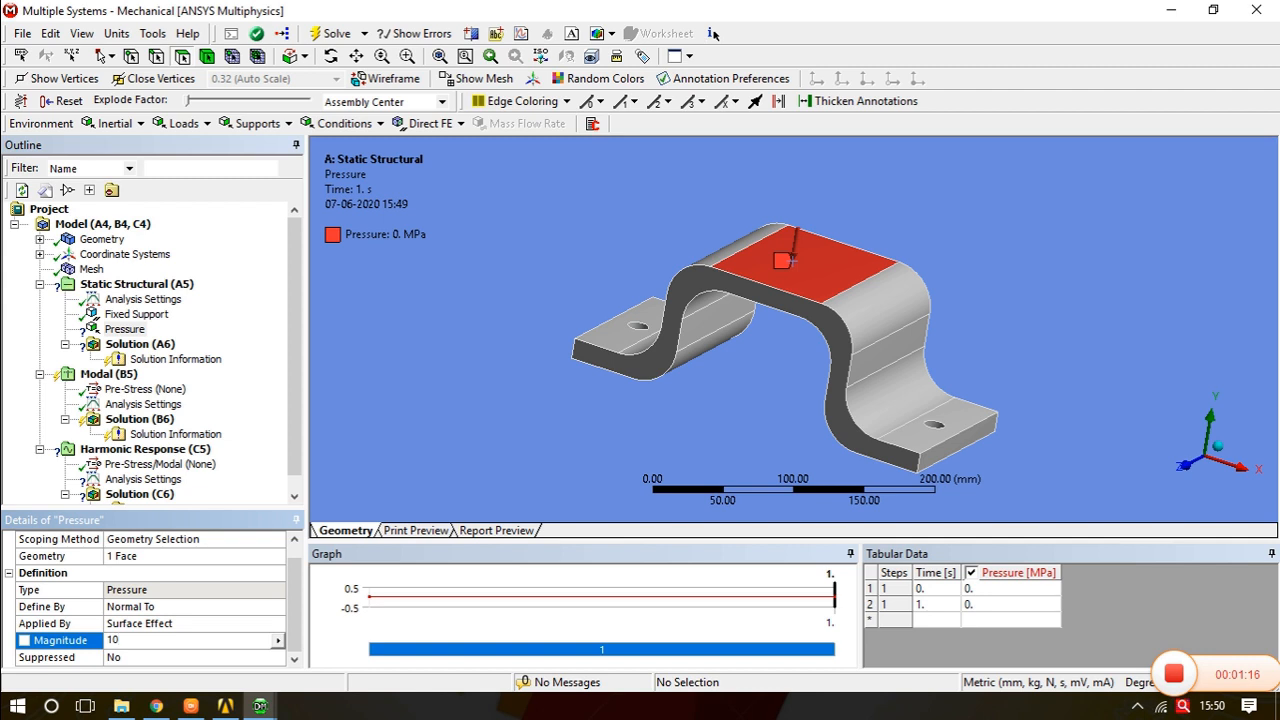
key(Return)
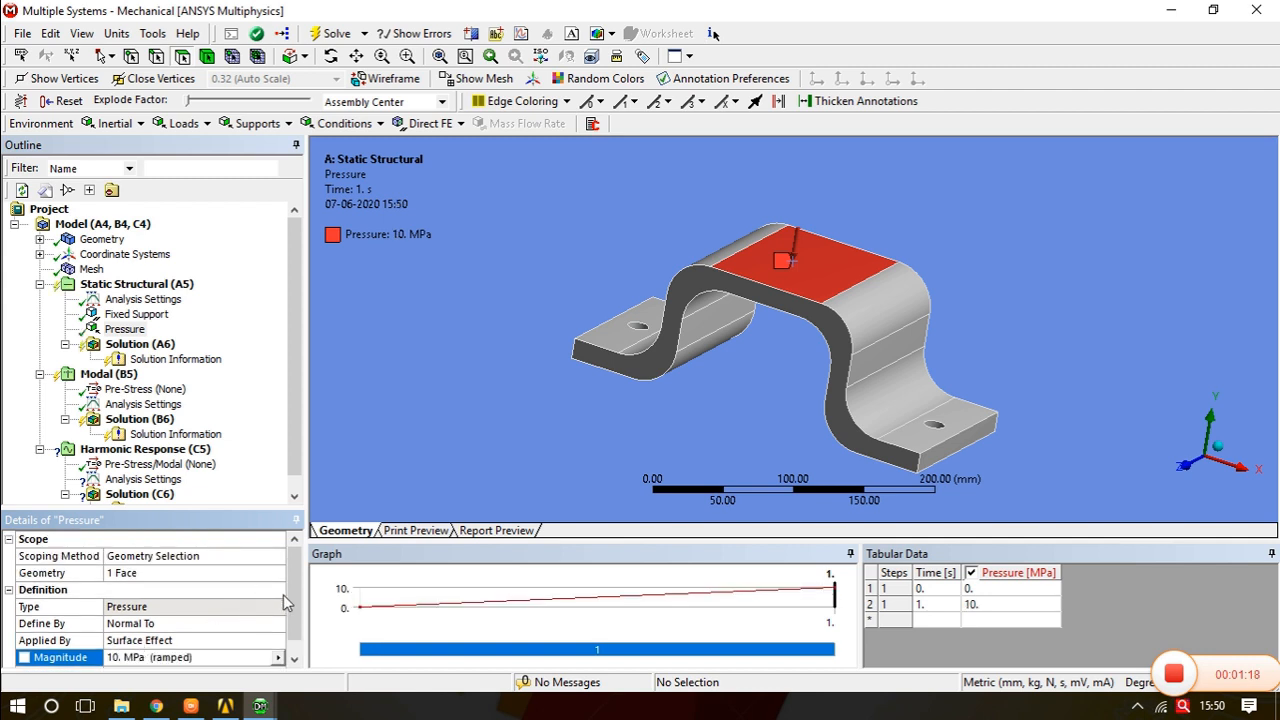
- Insert a Total Deformation result under the static structural solution
drag(296, 605, 298, 630)
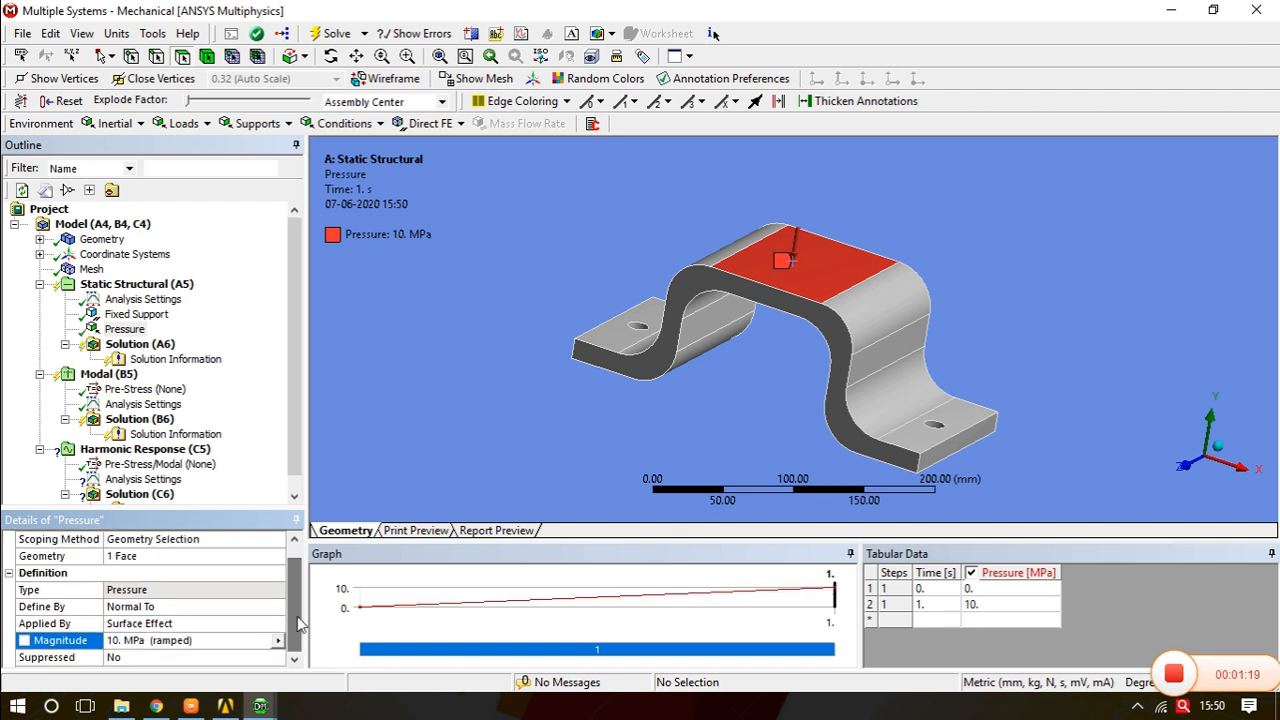
right_click(157, 345)
mouse_move(311, 350)
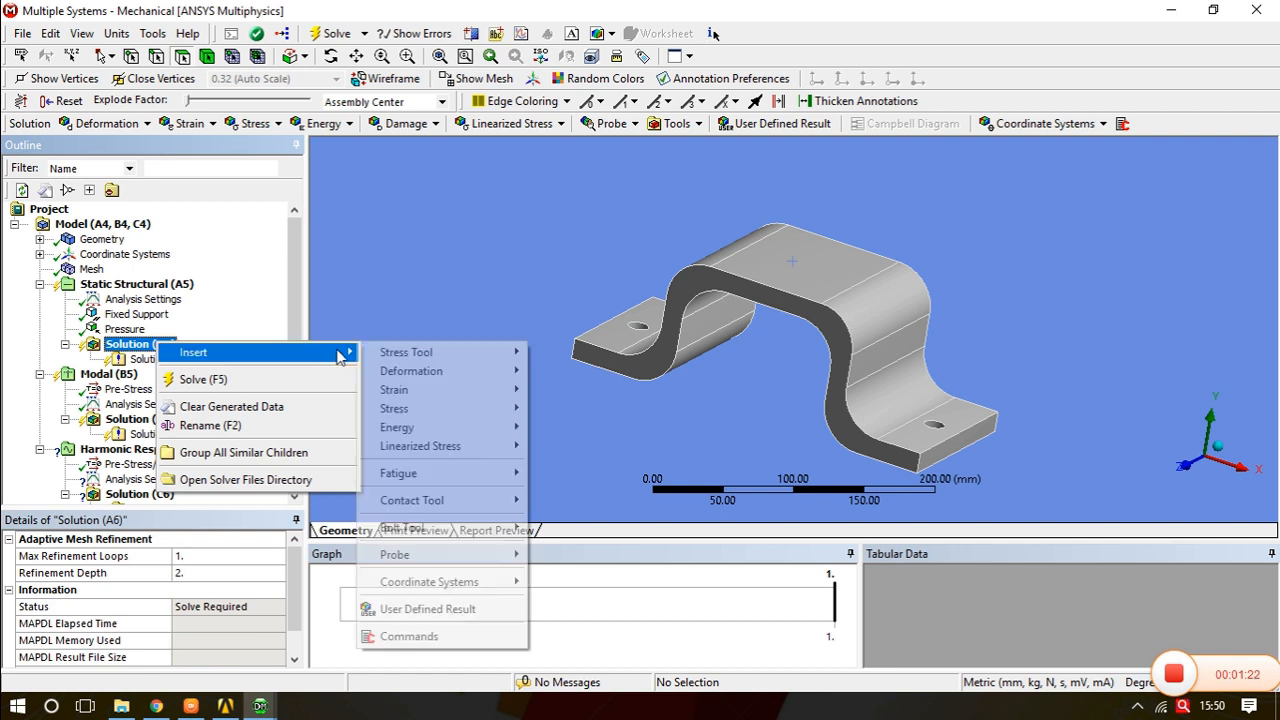
mouse_move(505, 375)
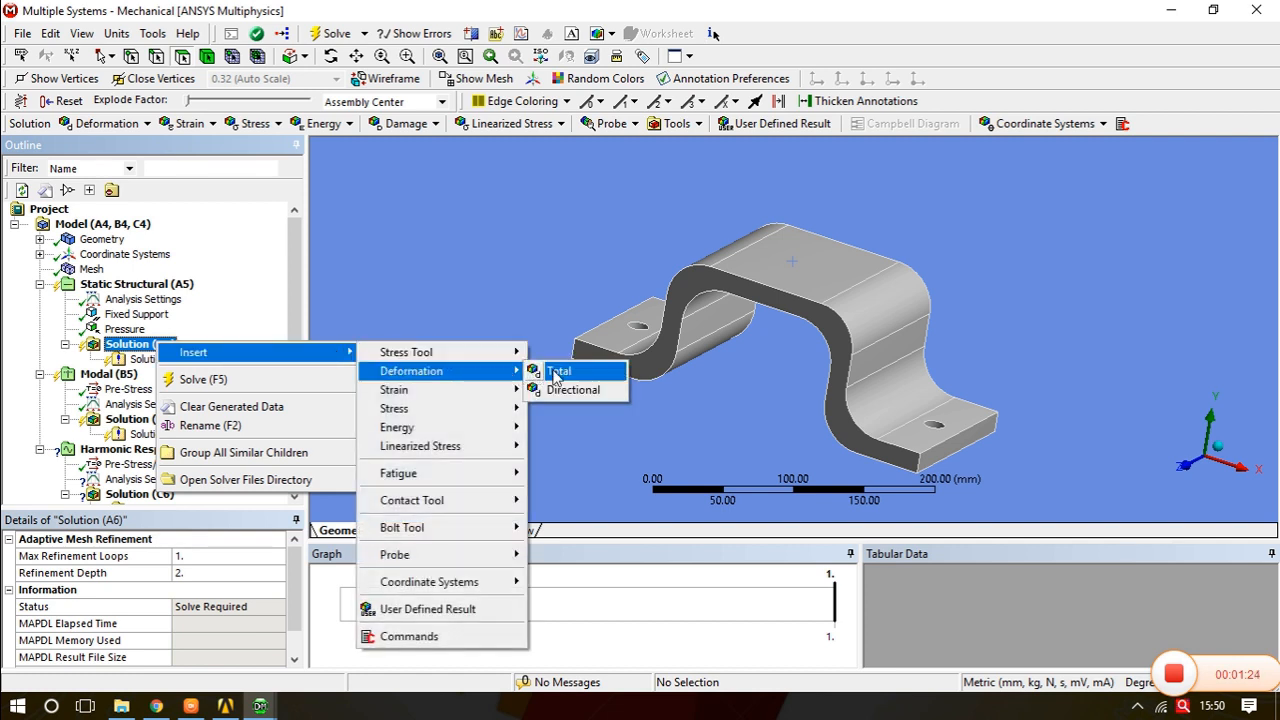
click(553, 371)
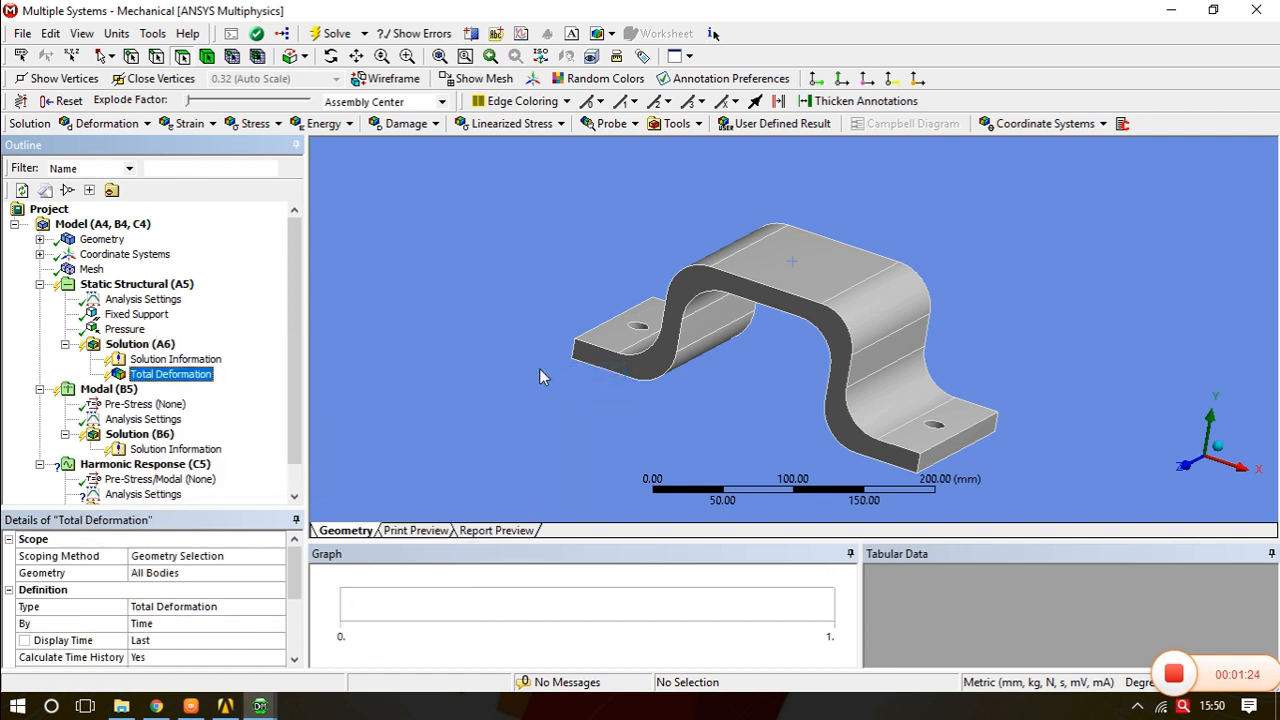
- Solve the static analysis and play the total deformation animation
click(333, 33)
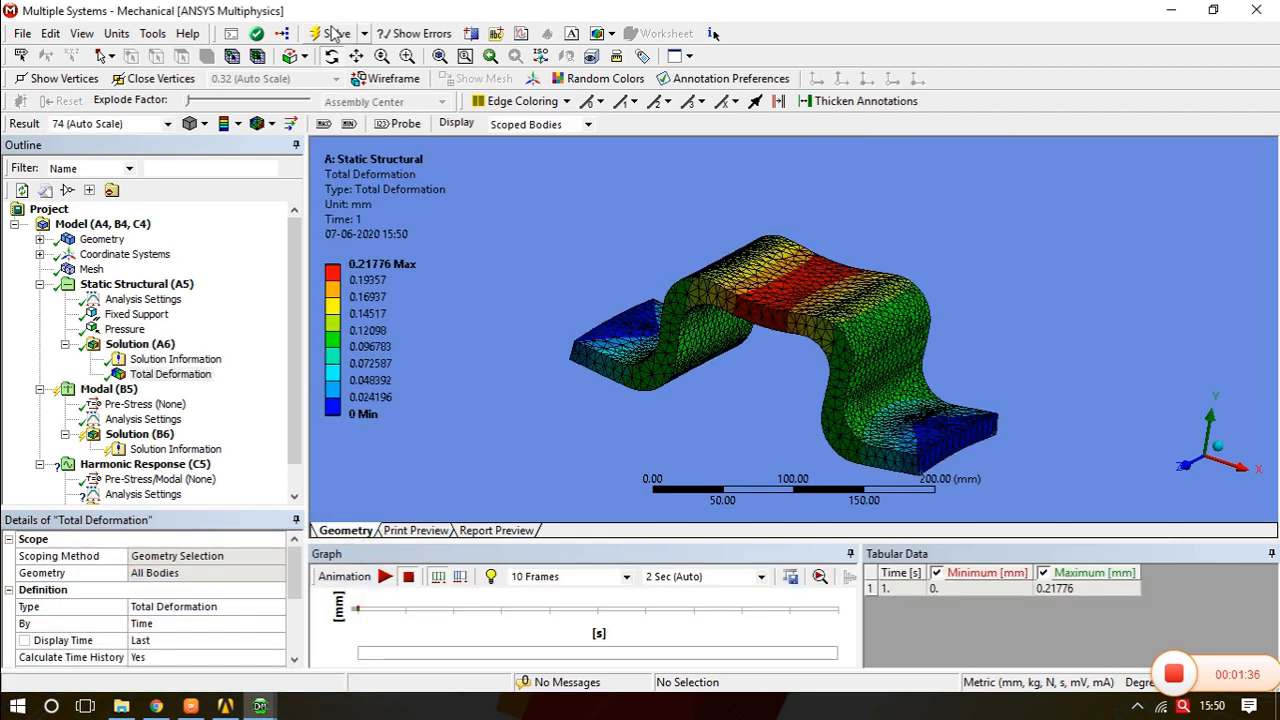
click(385, 577)
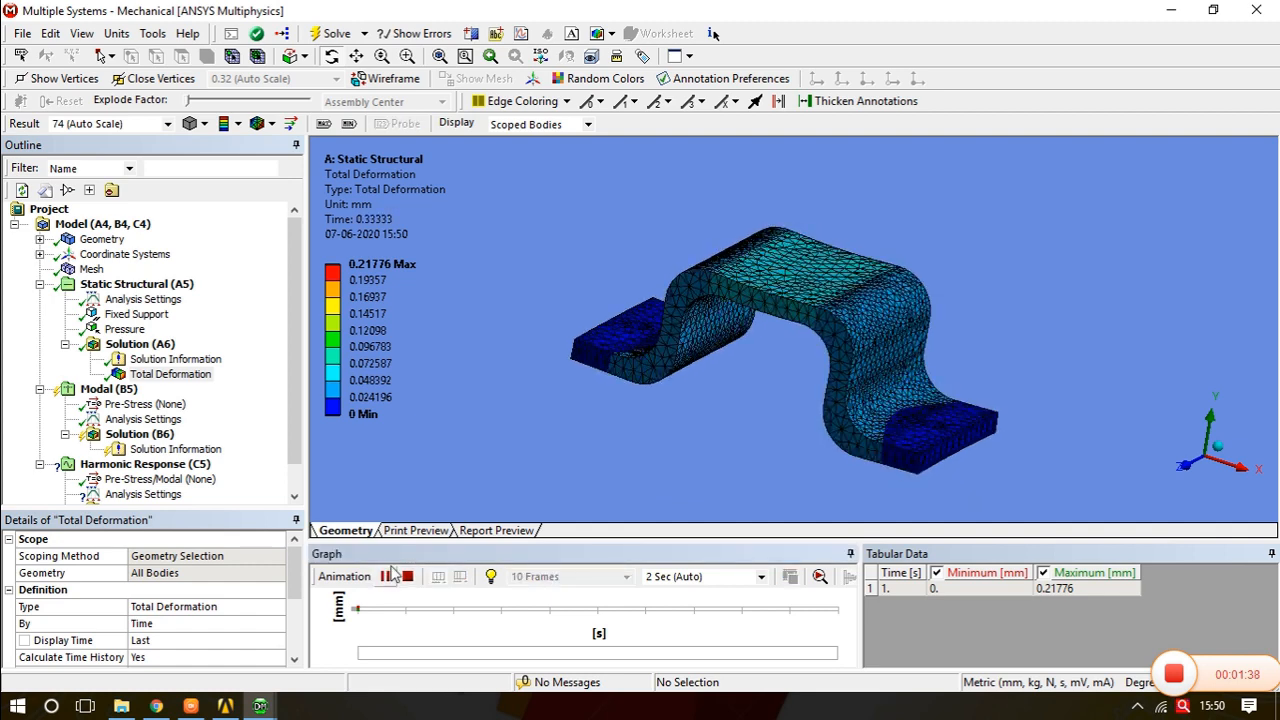
- Stop the static total deformation animation
click(177, 379)
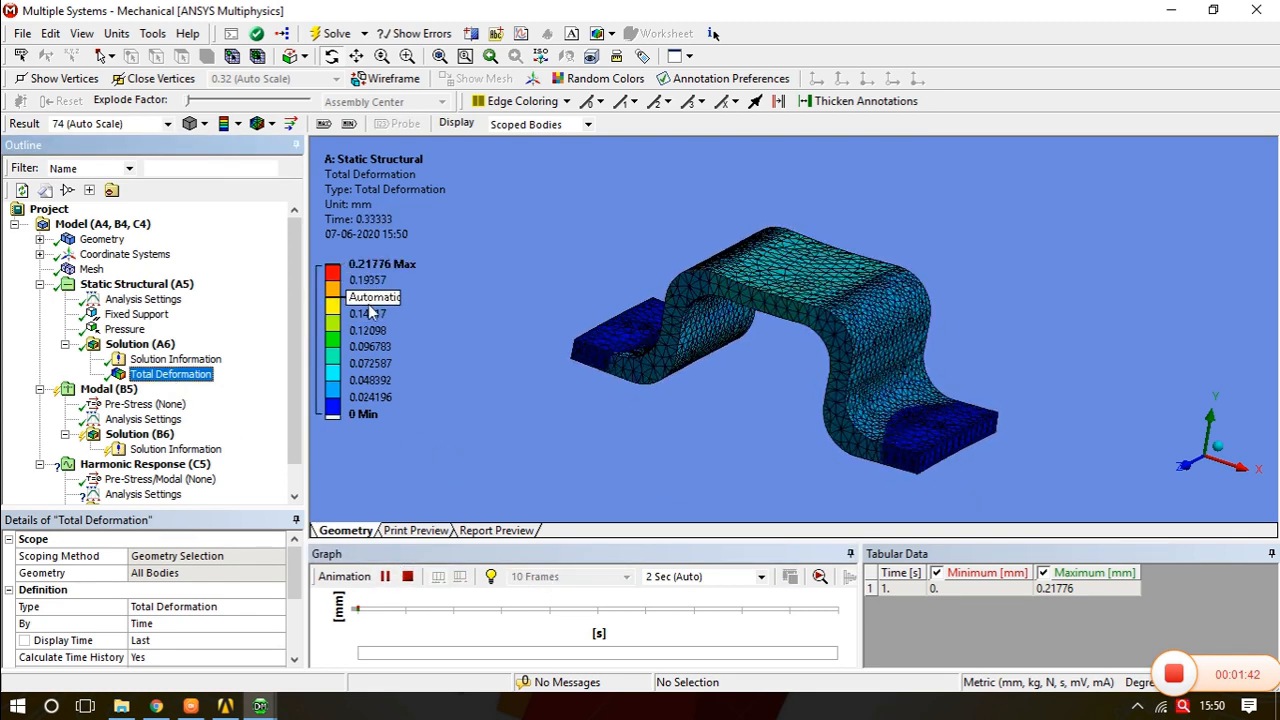
mouse_move(918, 375)
mouse_down()
mouse_move(905, 335)
mouse_move(918, 350)
mouse_up()
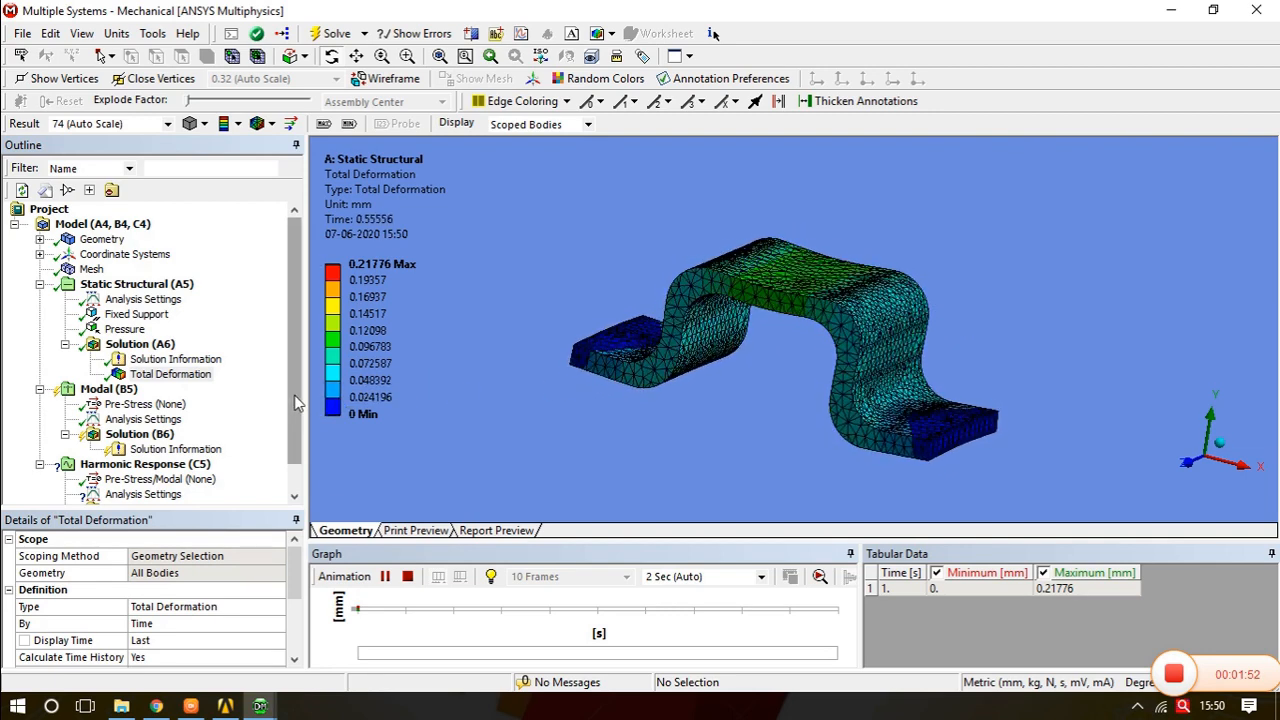
click(386, 577)
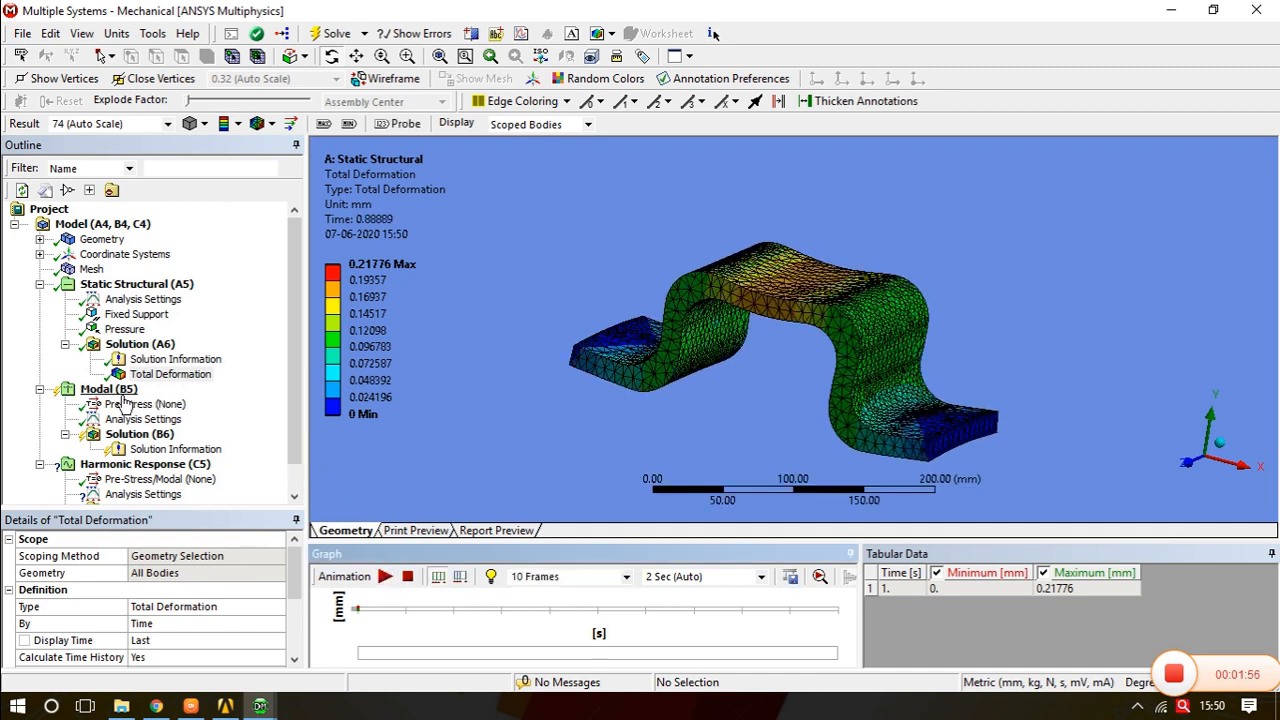
- Copy the static analysis's Fixed Support into the Modal analysis
drag(296, 388, 294, 430)
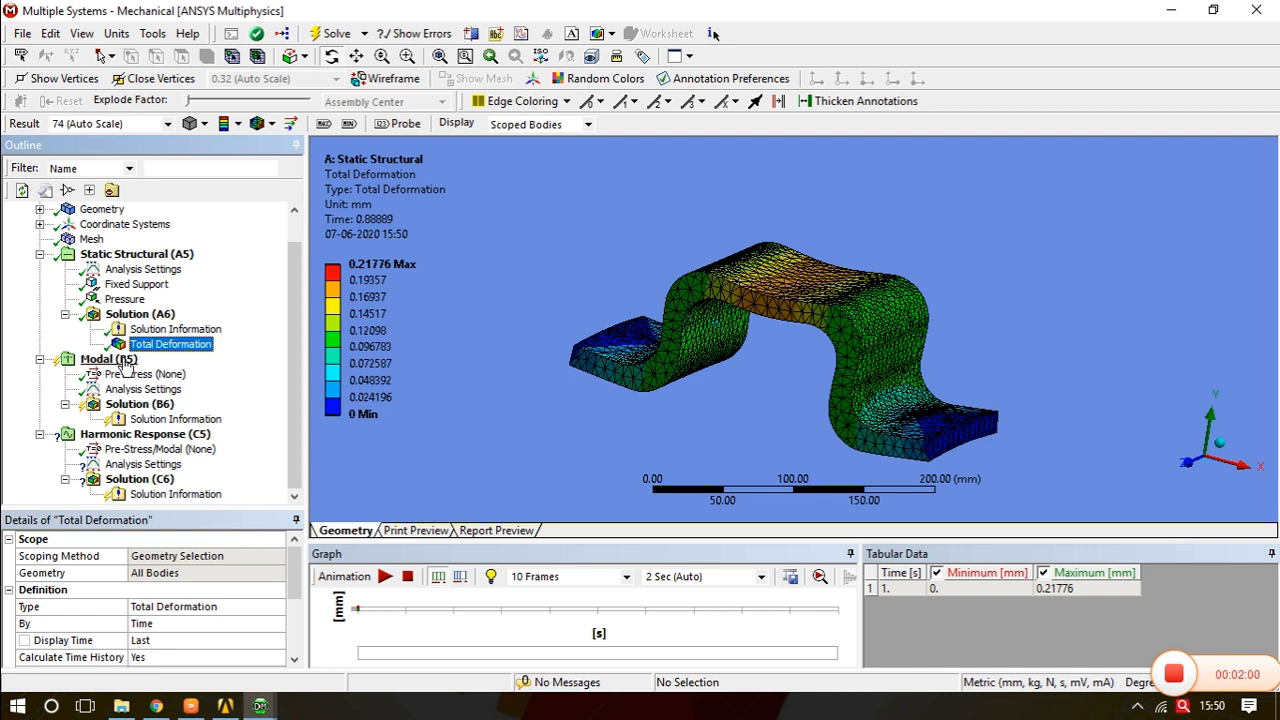
click(466, 428)
drag(145, 291, 127, 370)
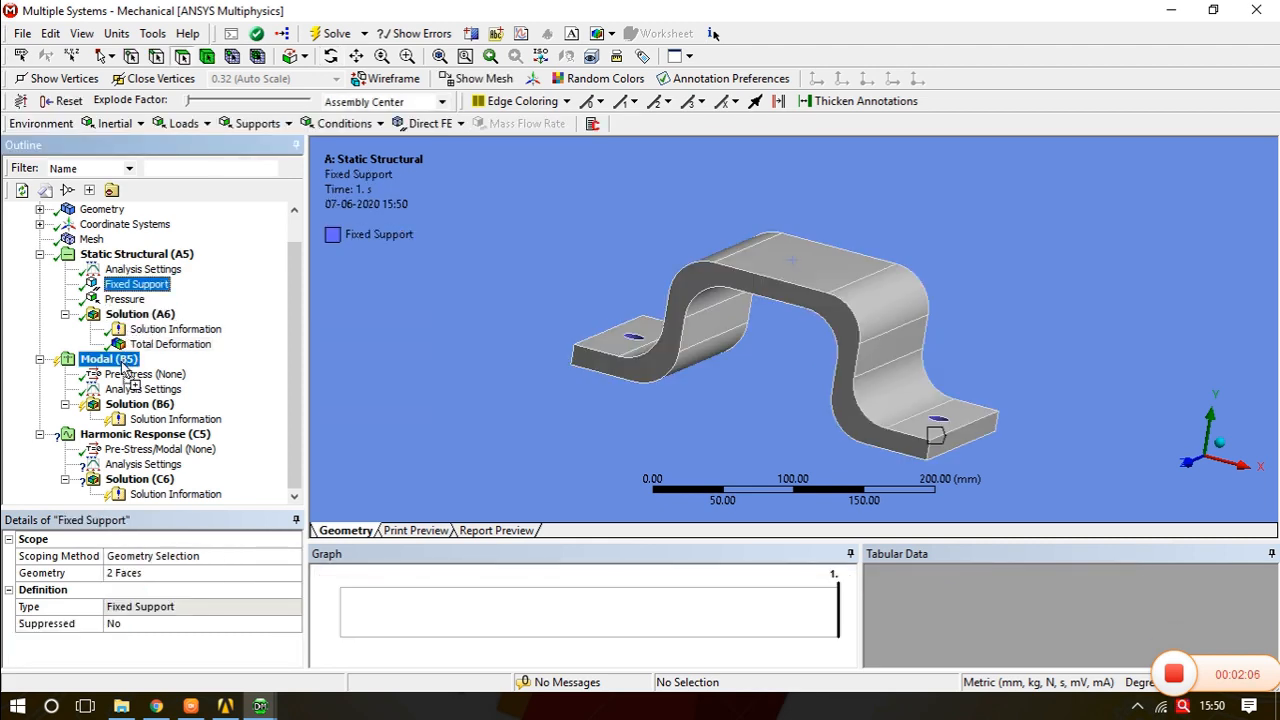
drag(124, 368, 110, 360)
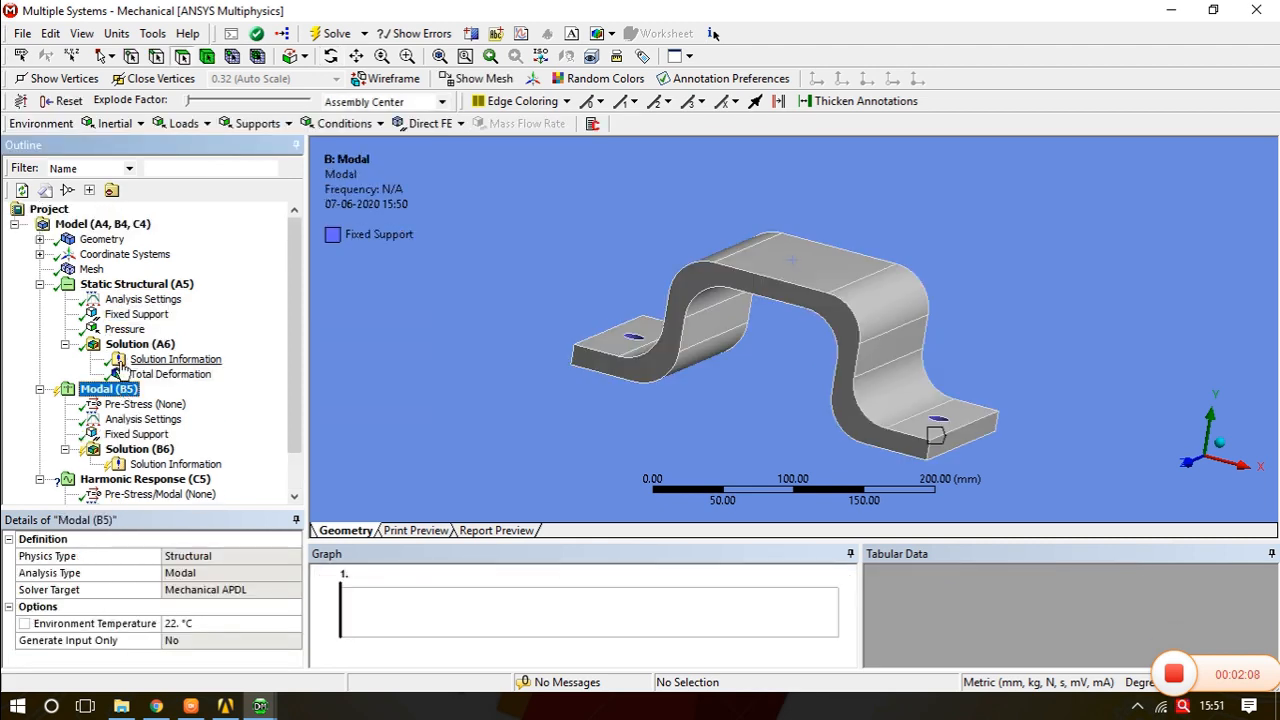
- Solve the modal analysis
mouse_move(766, 329)
middle_down()
mouse_move(799, 335)
mouse_move(766, 344)
middle_up()
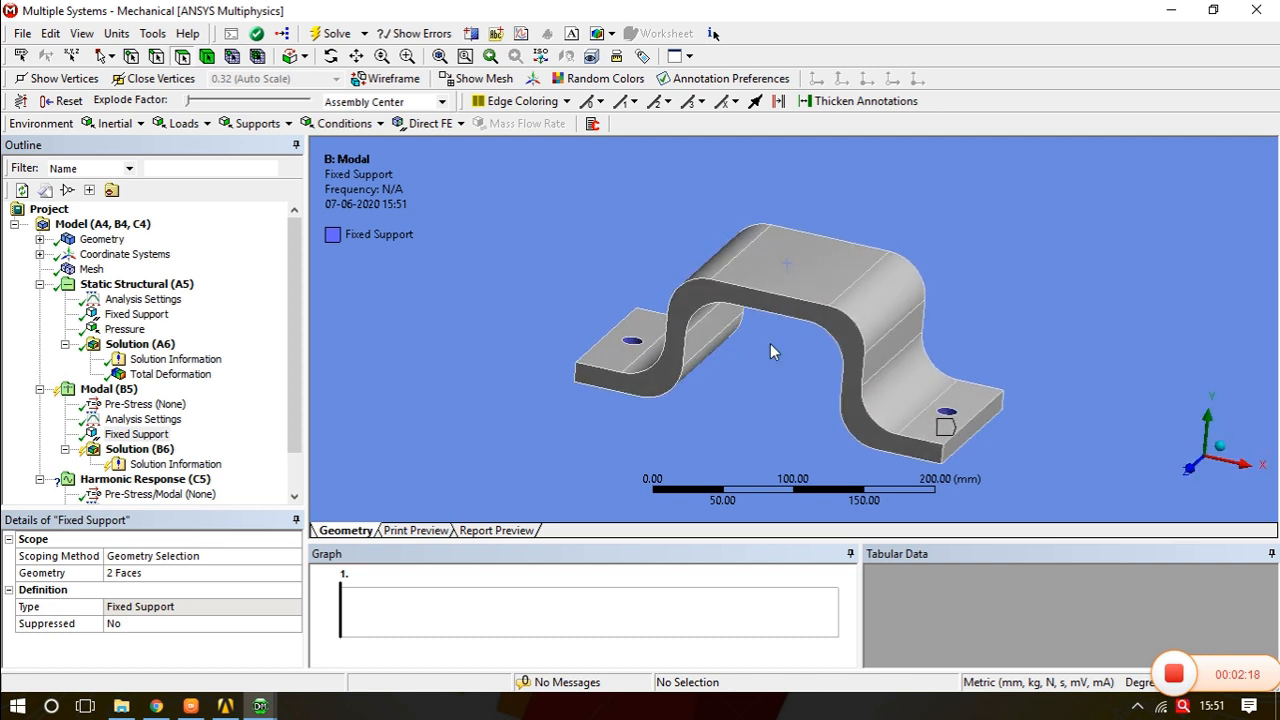
click(337, 38)
- Create mode shape deformation results for all six modal frequencies from the tabular data
click(140, 449)
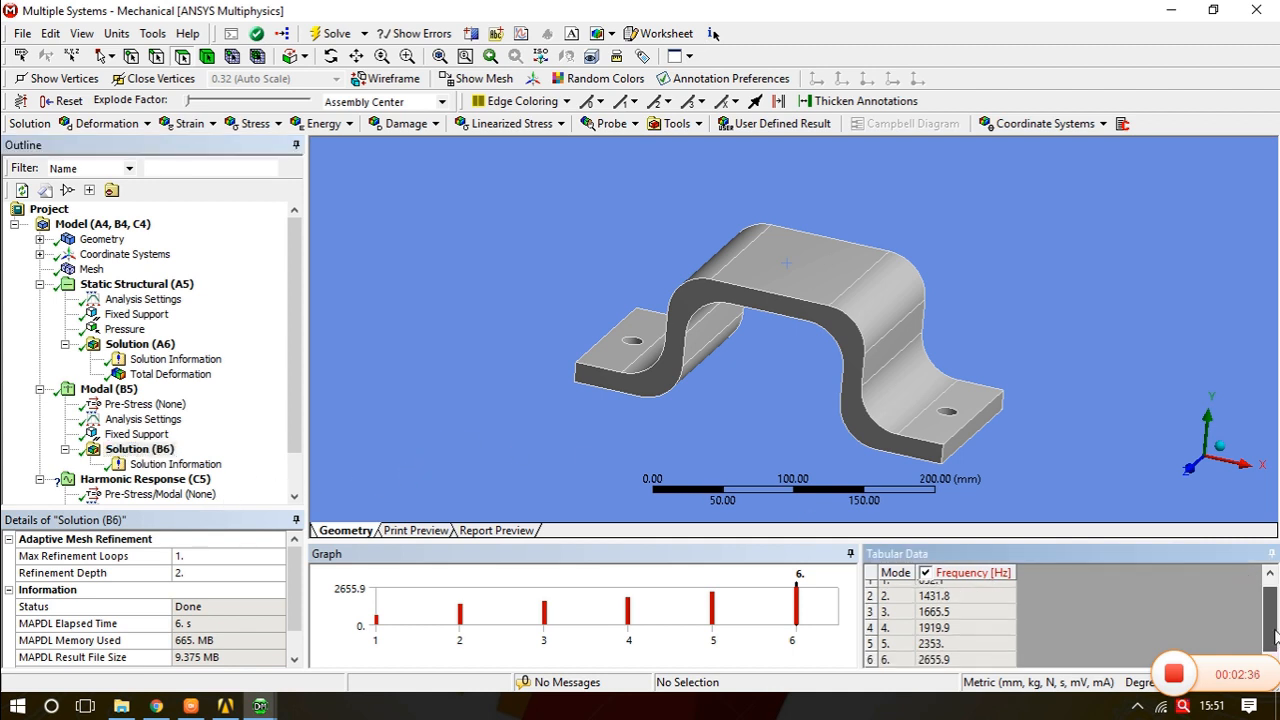
scroll(995, 612, down, 1)
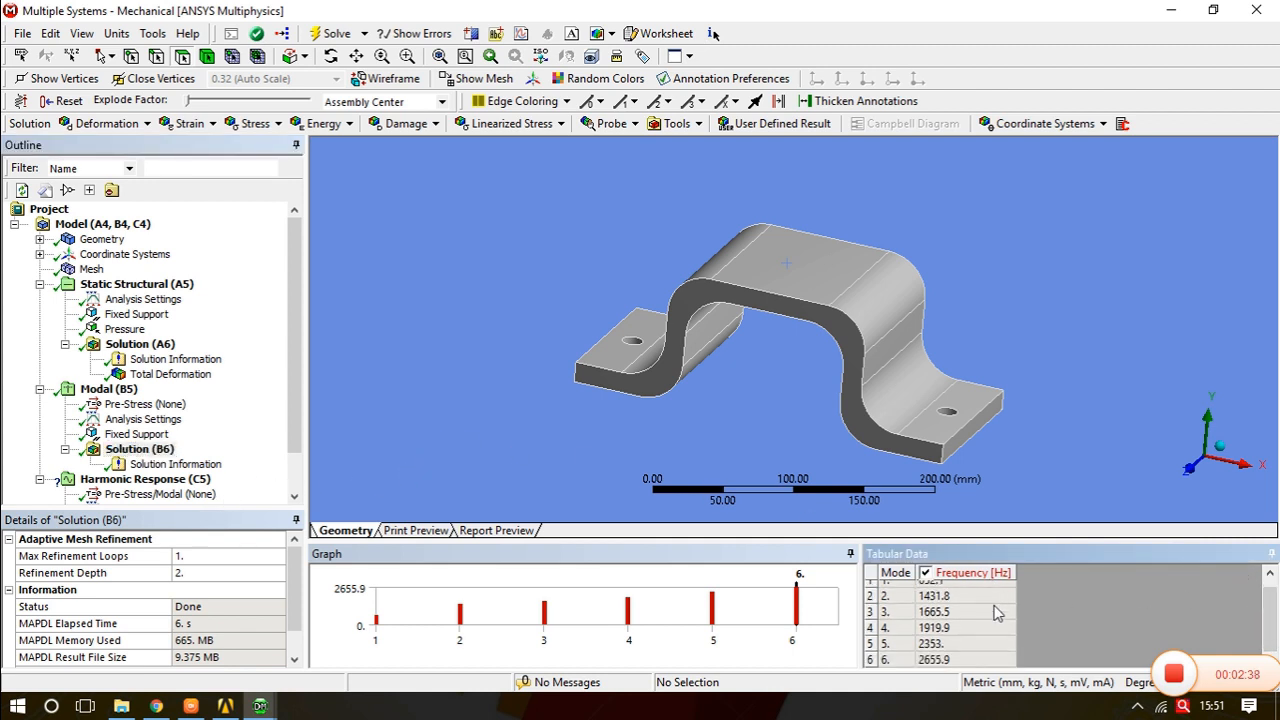
scroll(955, 628, up, 1)
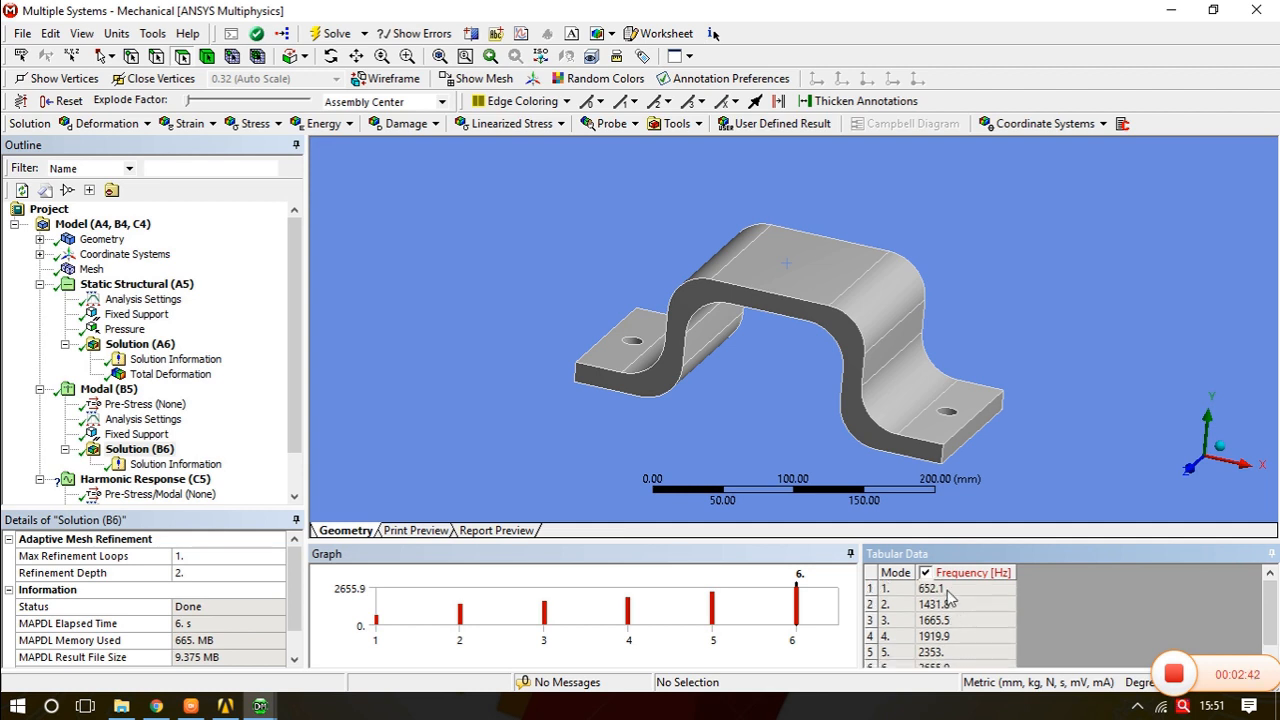
drag(948, 594, 982, 686)
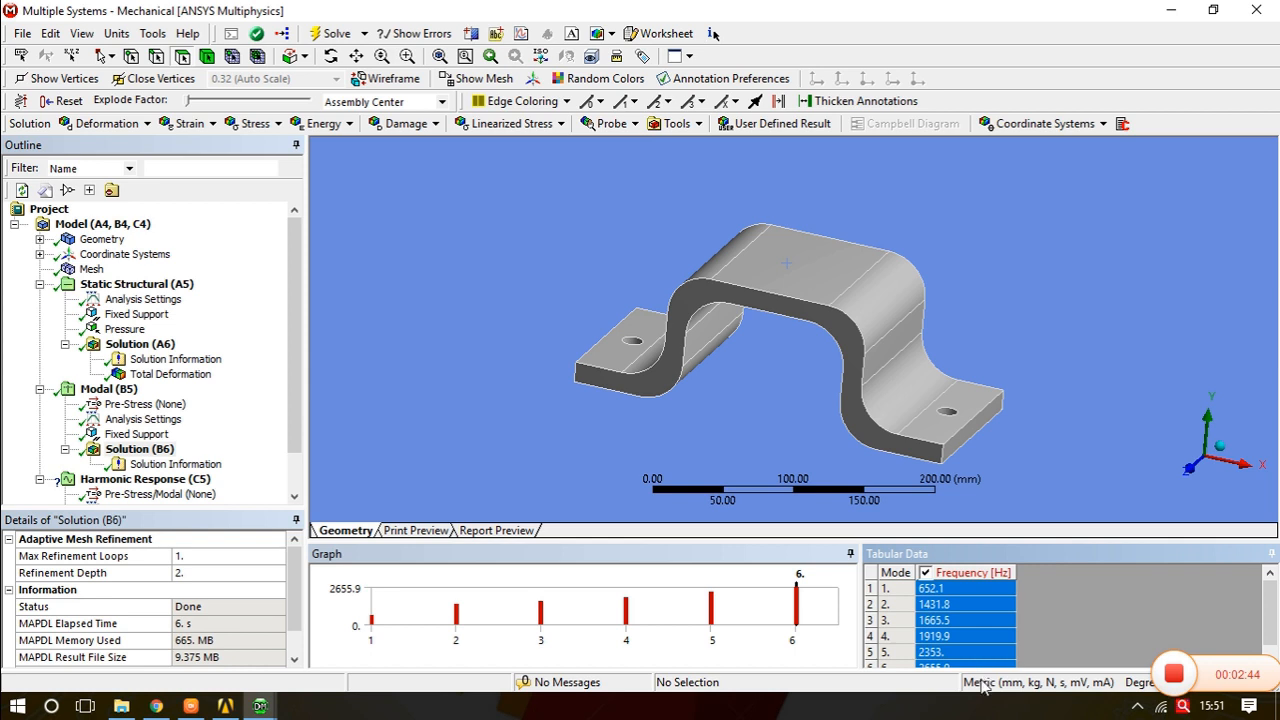
right_click(957, 592)
click(987, 615)
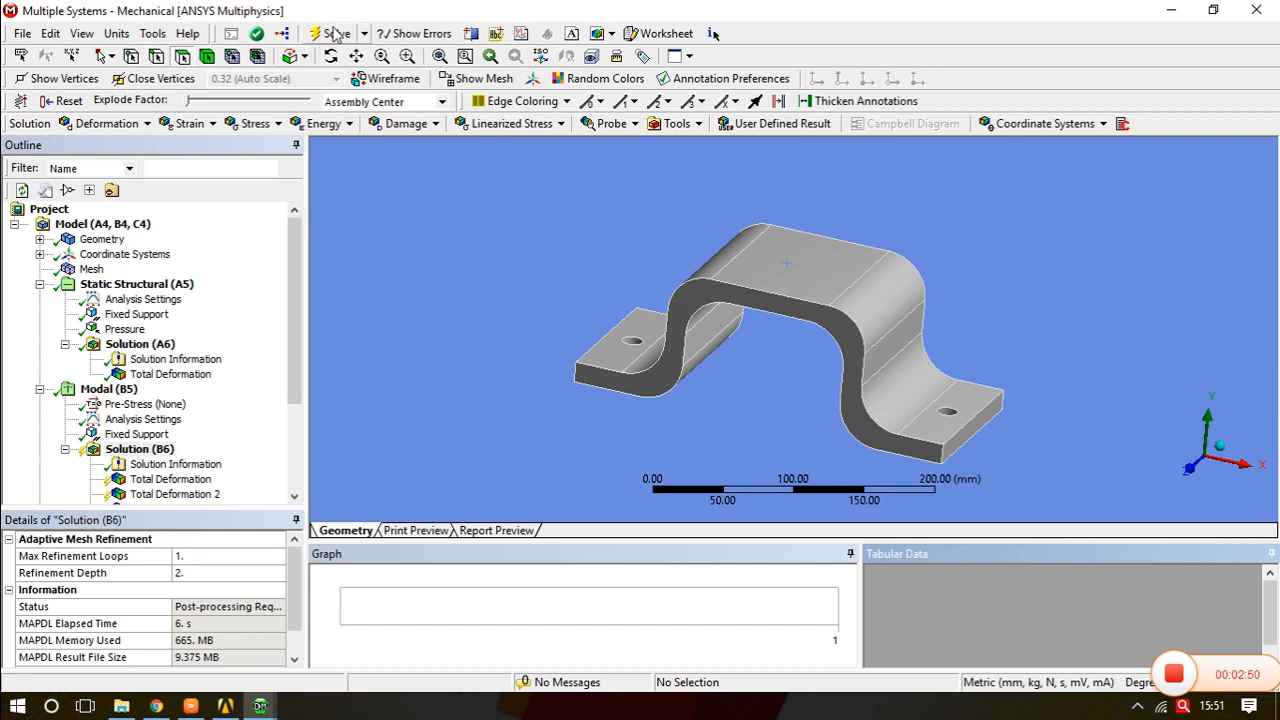
- Play the deformation animations of the first and second mode shapes
drag(292, 287, 294, 364)
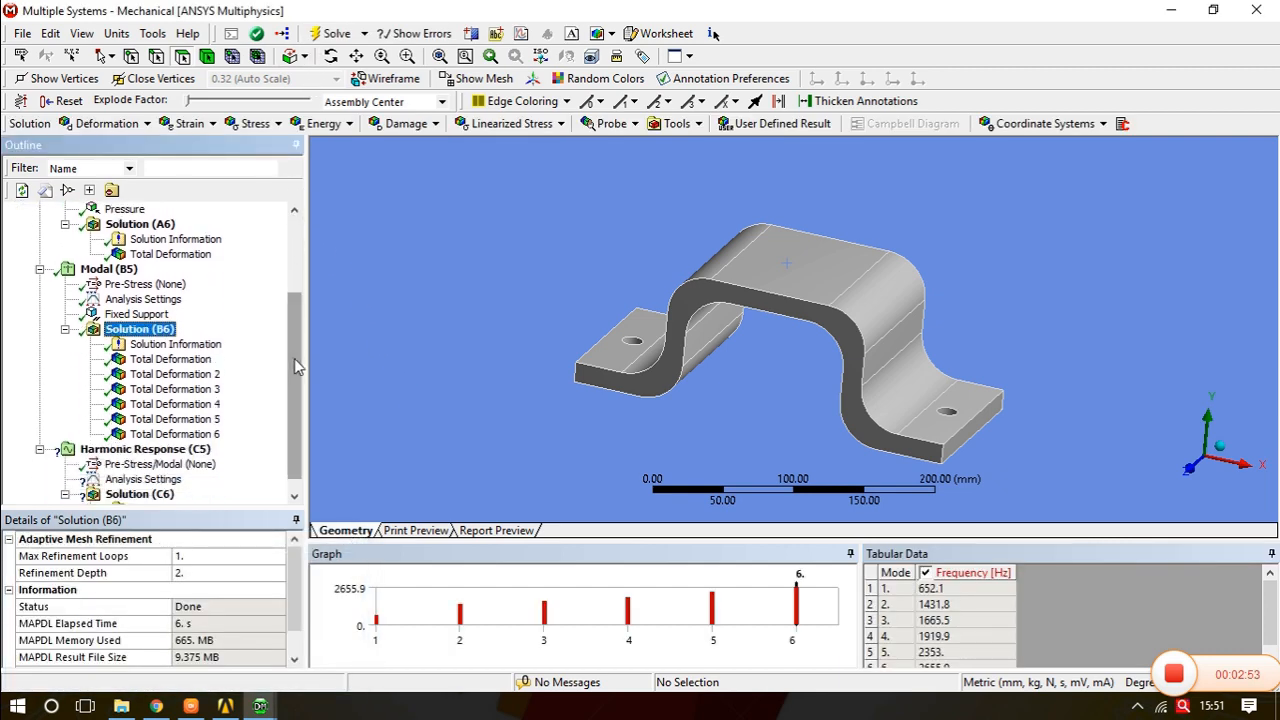
click(170, 359)
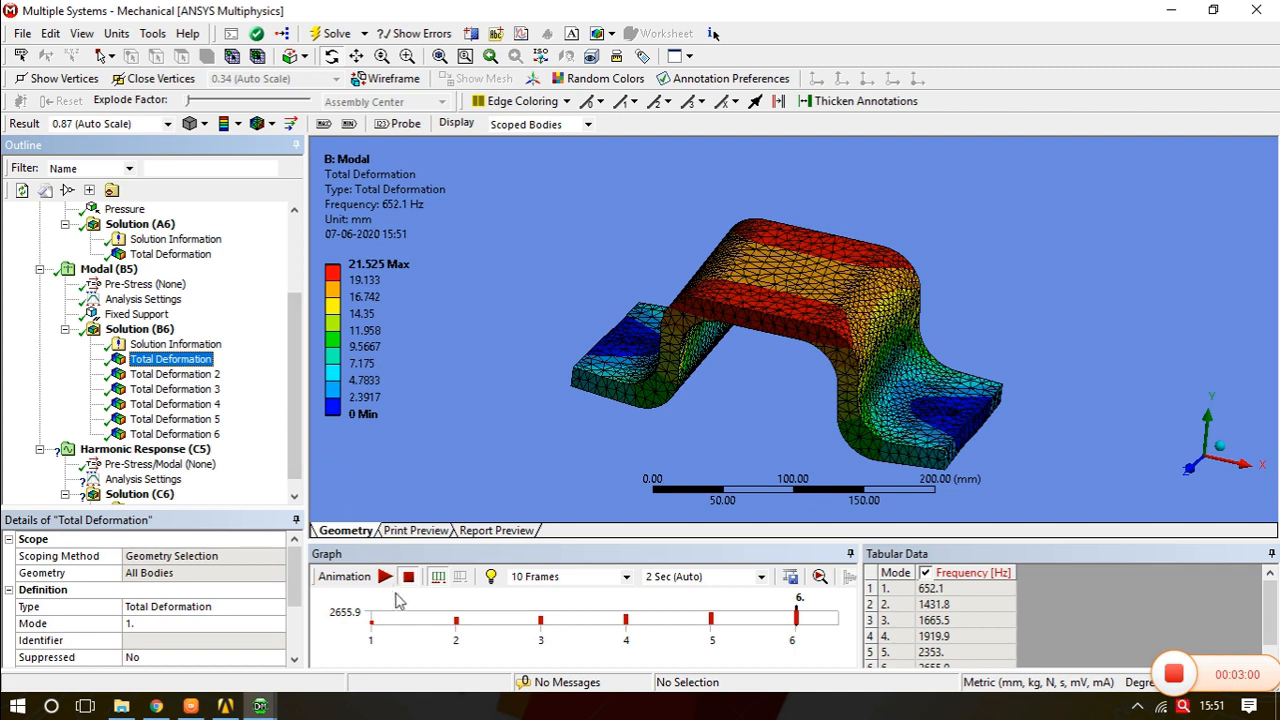
click(384, 577)
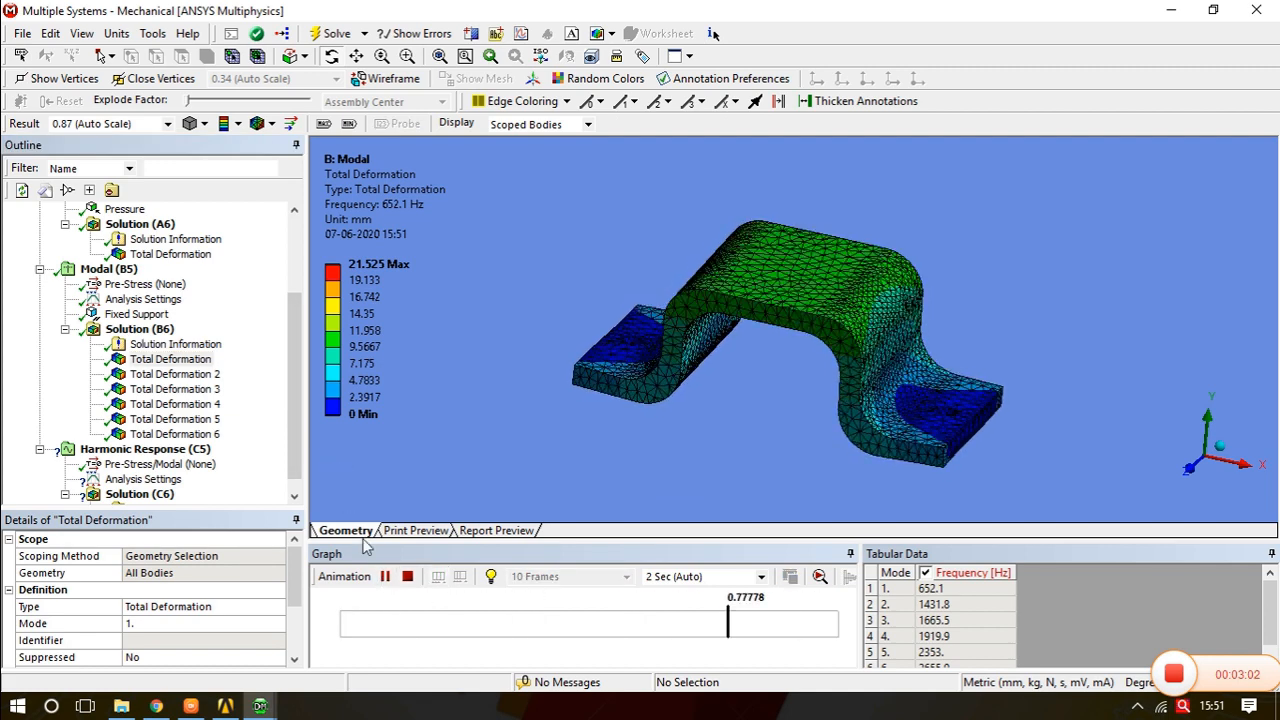
click(175, 374)
click(384, 577)
- Play the deformation animations of the third and fourth mode shapes, orbiting the model
click(208, 391)
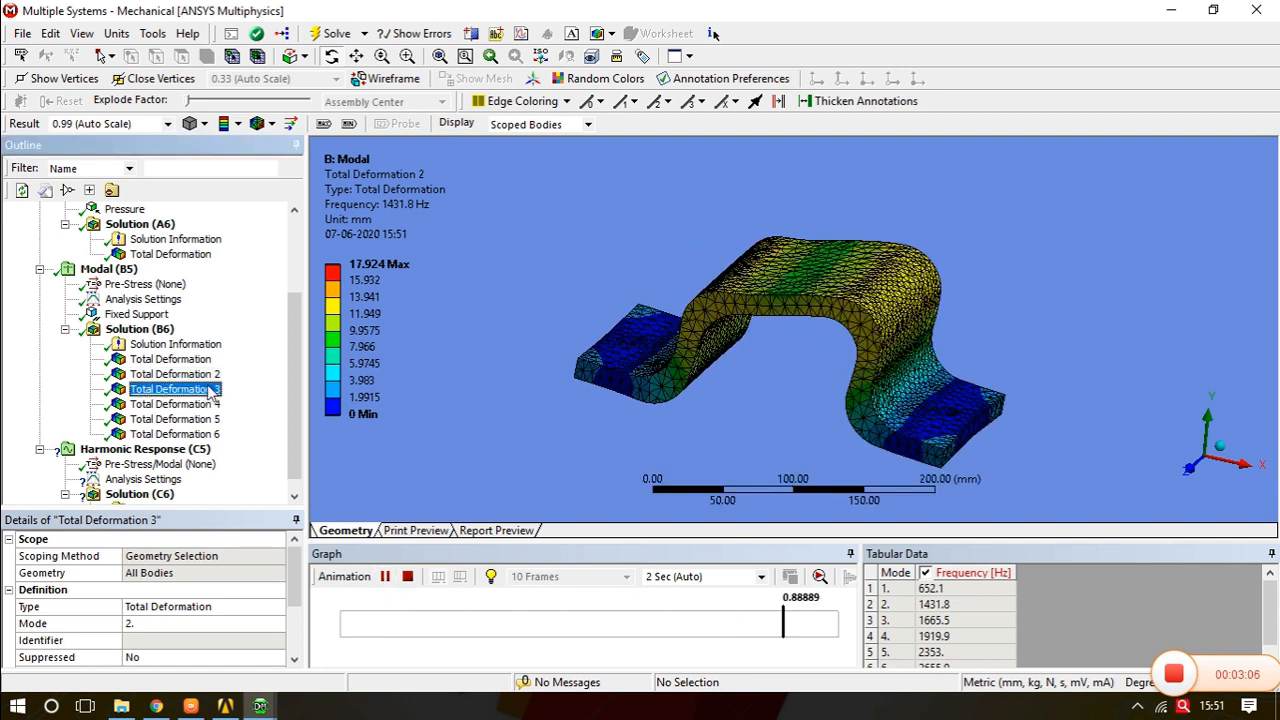
click(385, 578)
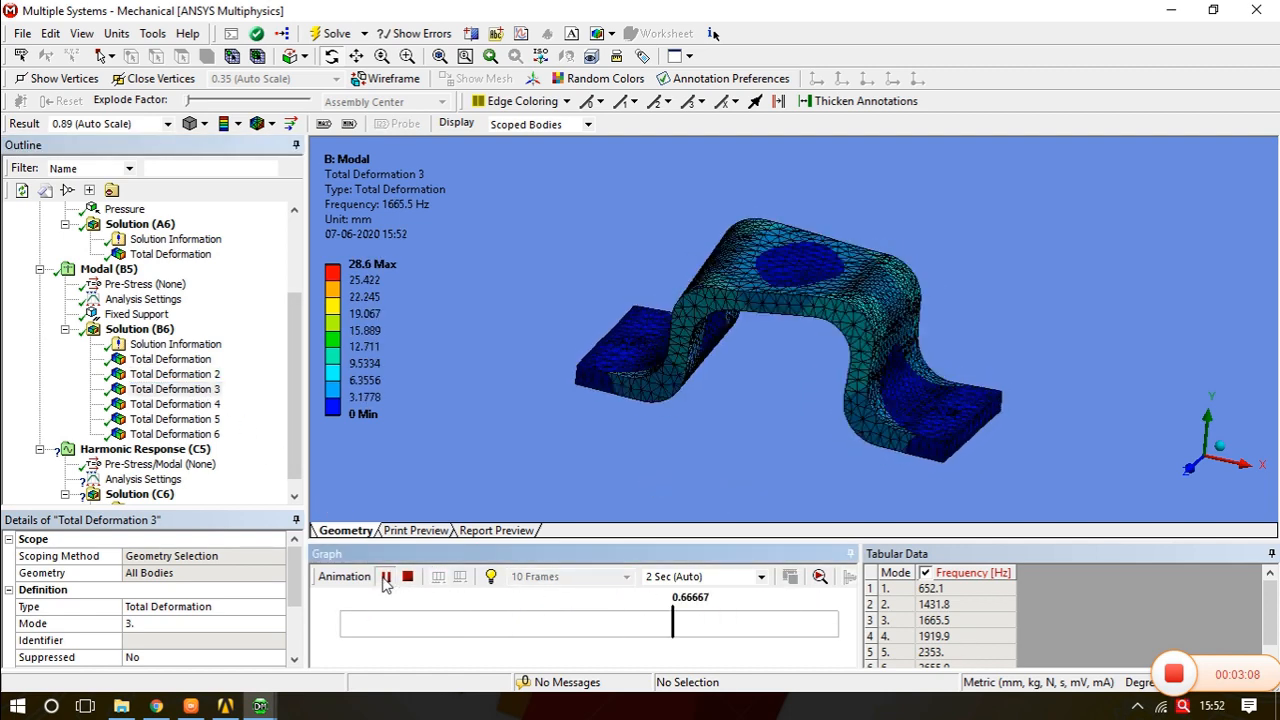
click(175, 404)
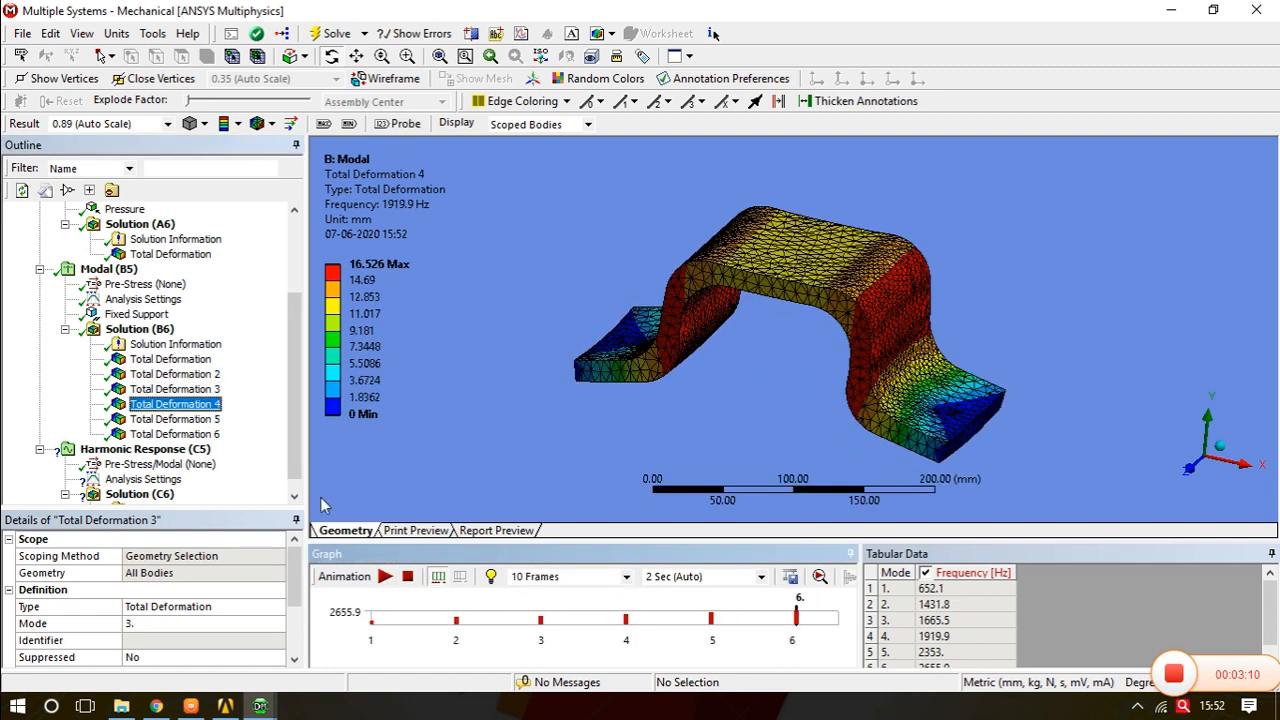
click(384, 577)
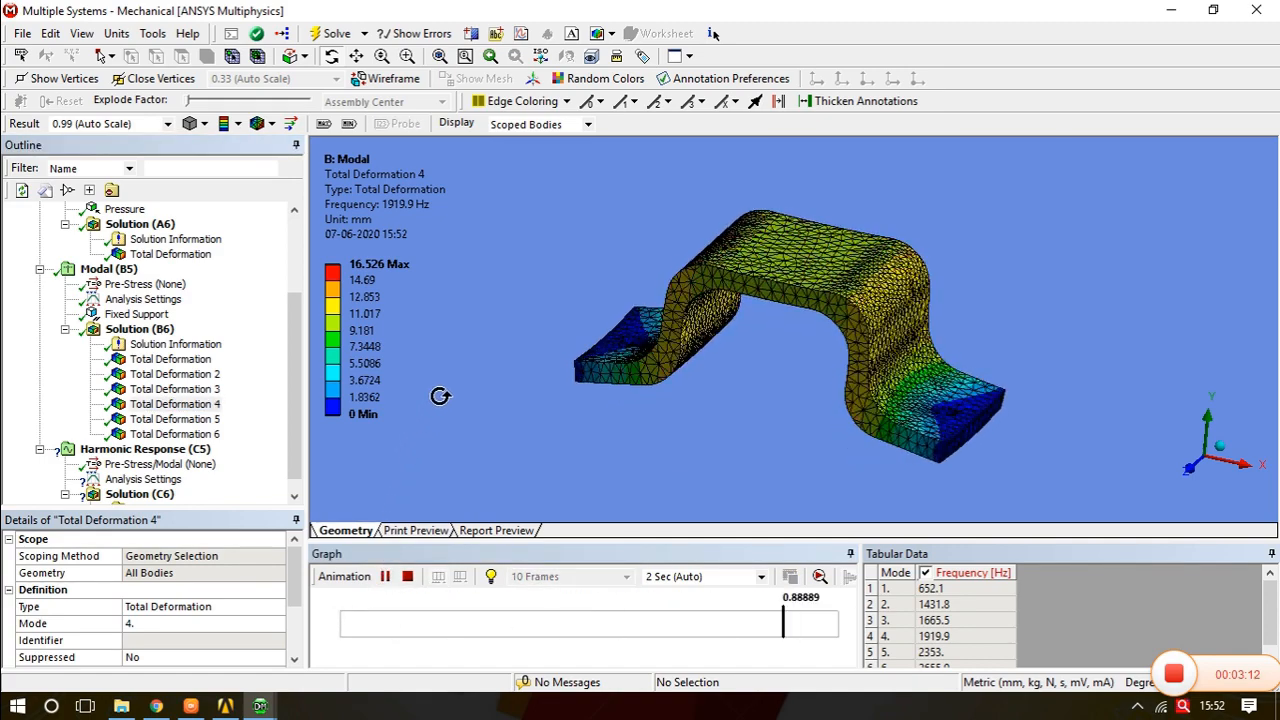
drag(794, 346, 752, 327)
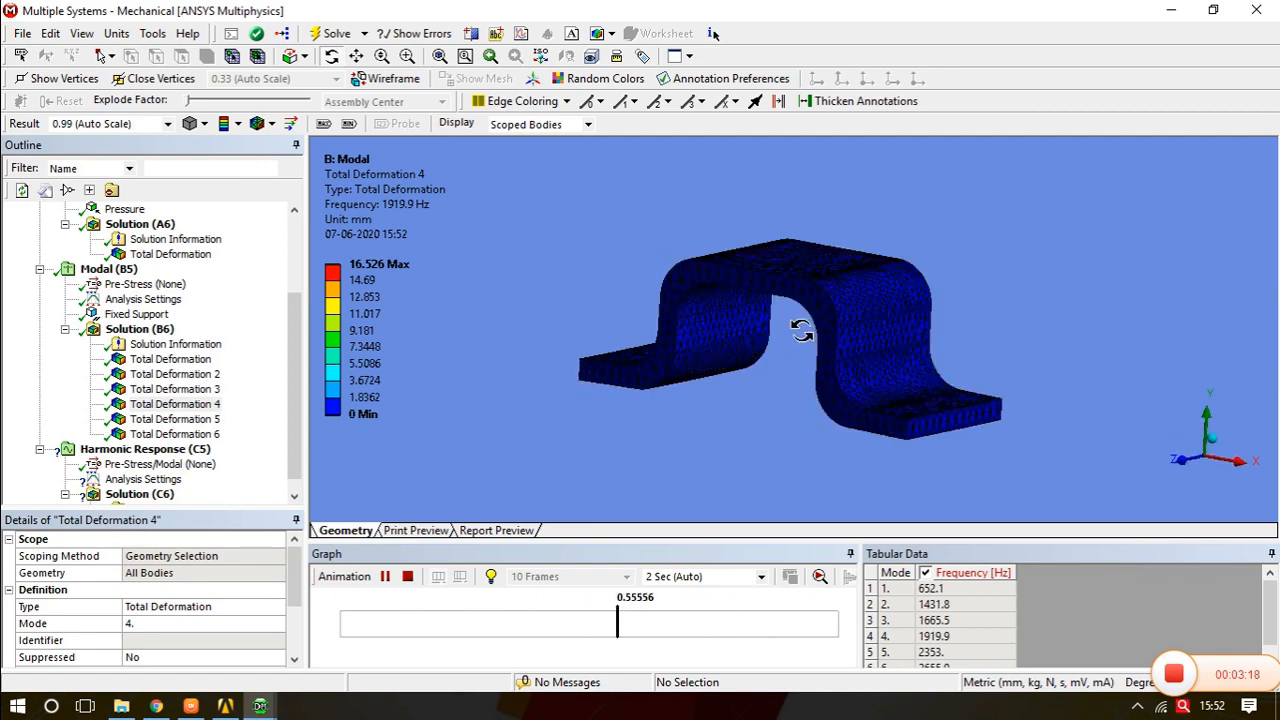
mouse_move(771, 303)
mouse_down()
mouse_move(771, 320)
mouse_move(777, 309)
mouse_up()
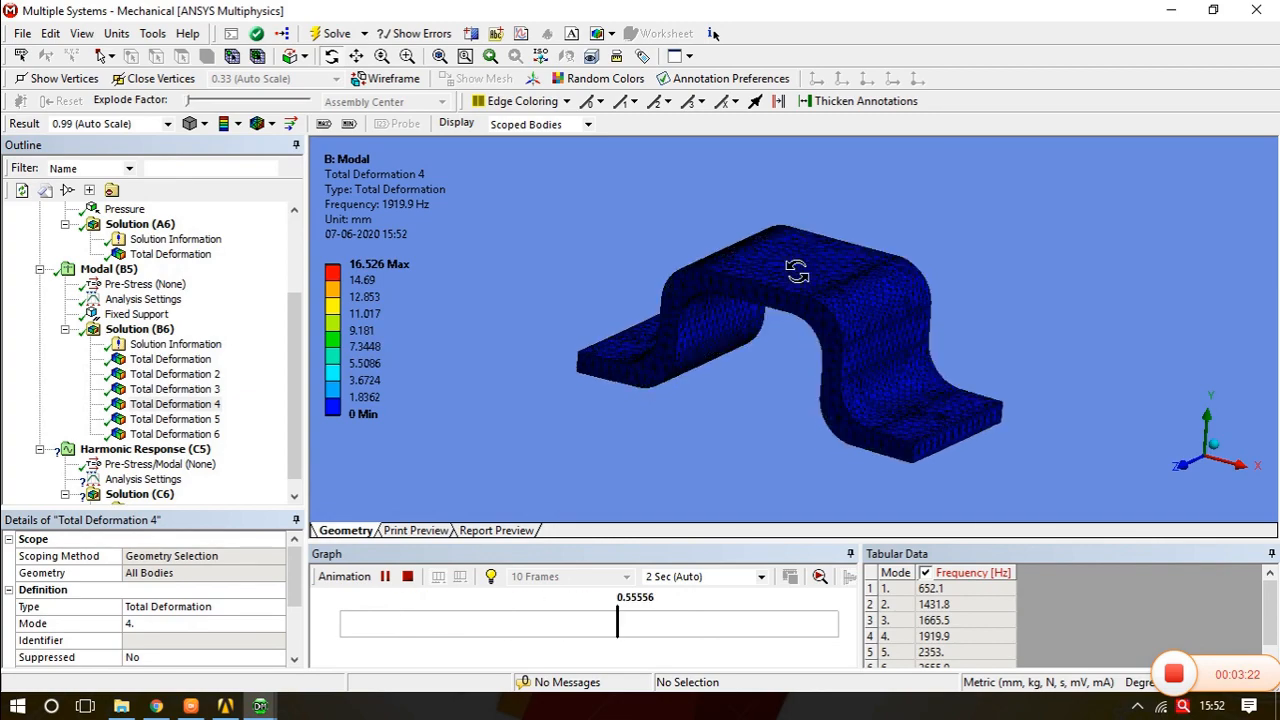
click(385, 577)
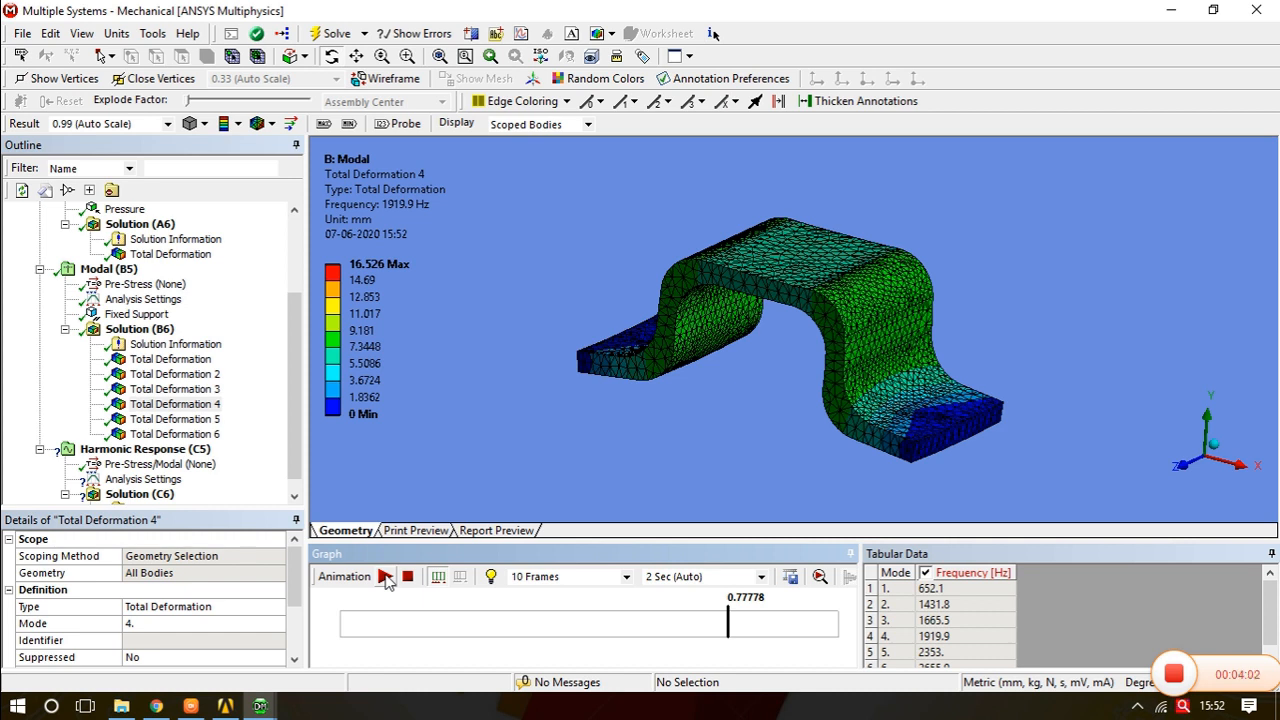
- Set the harmonic analysis frequency range minimum to 1900 Hz and maximum to 2000 Hz
click(130, 449)
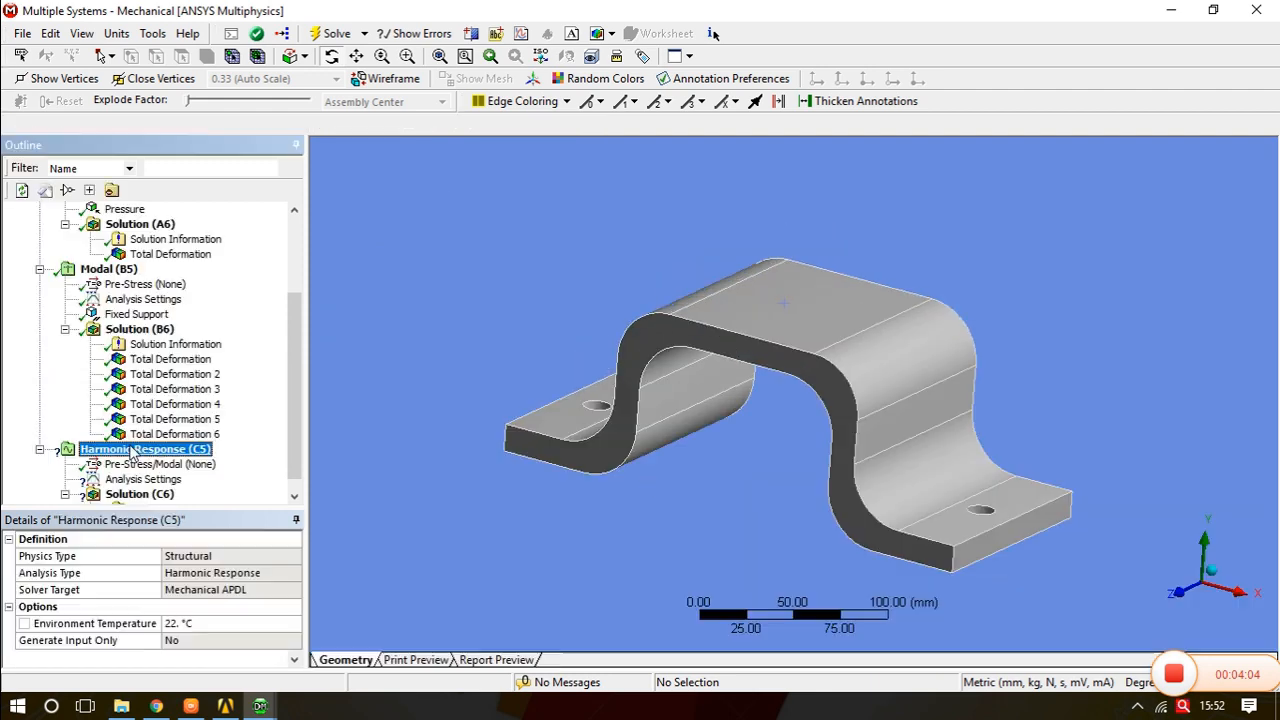
click(142, 480)
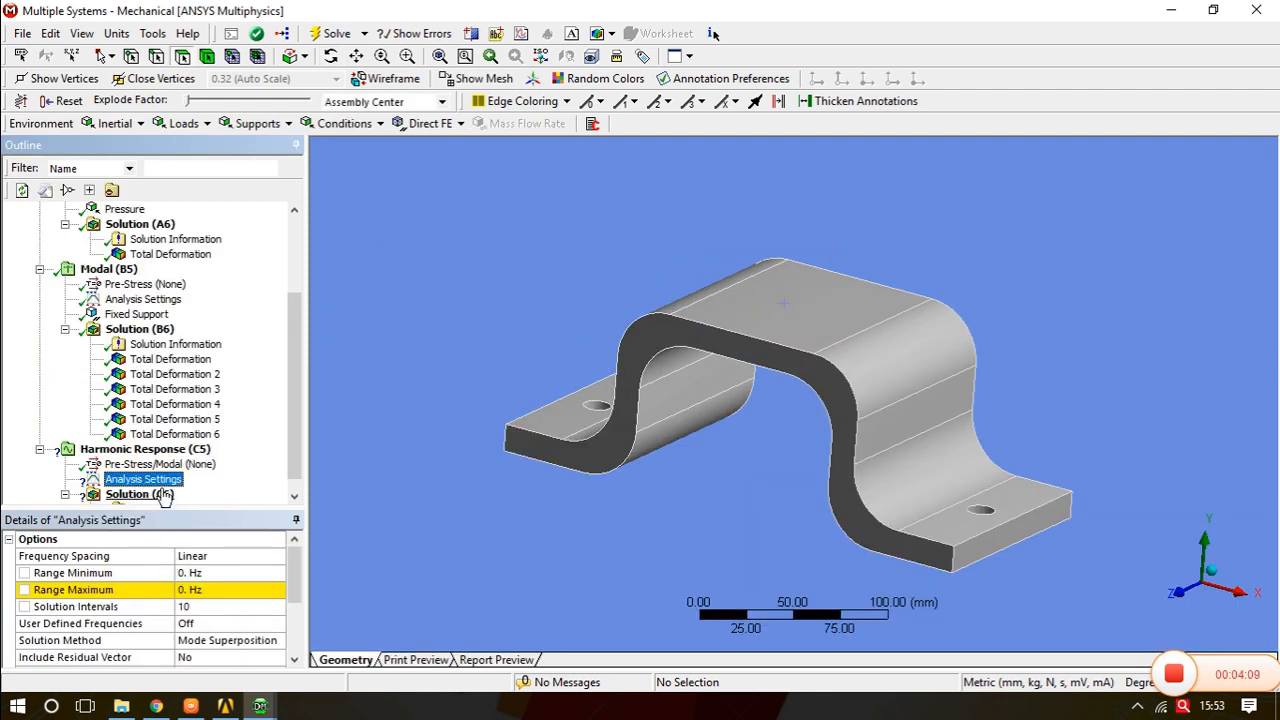
click(198, 573)
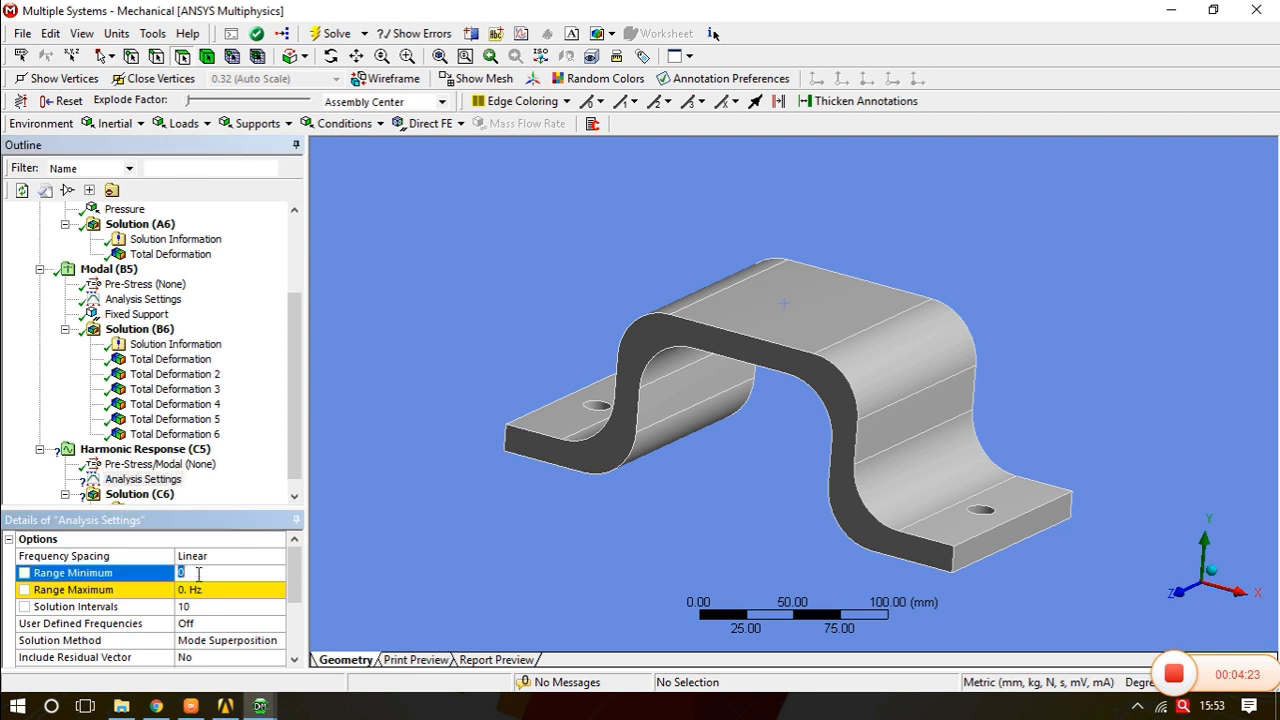
text(1900)
click(200, 592)
text(2000)
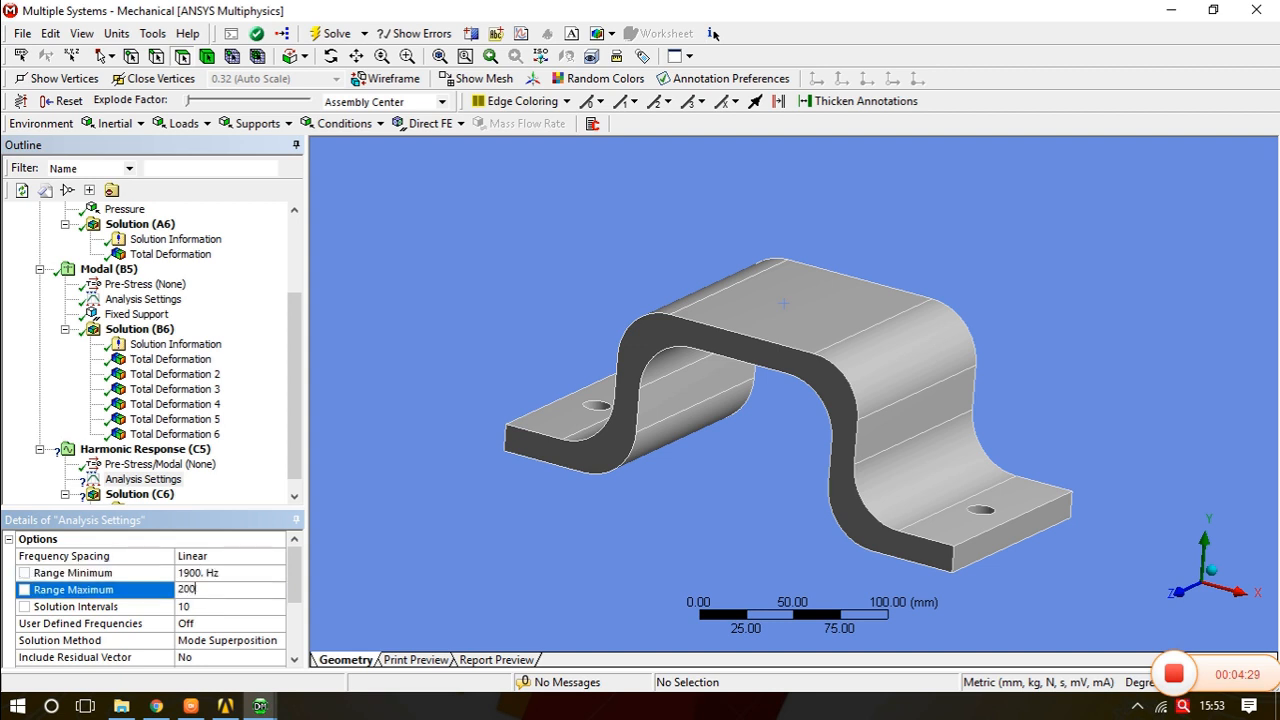
key(Return)
- Copy the modal Fixed Support into the Harmonic Response analysis
click(142, 450)
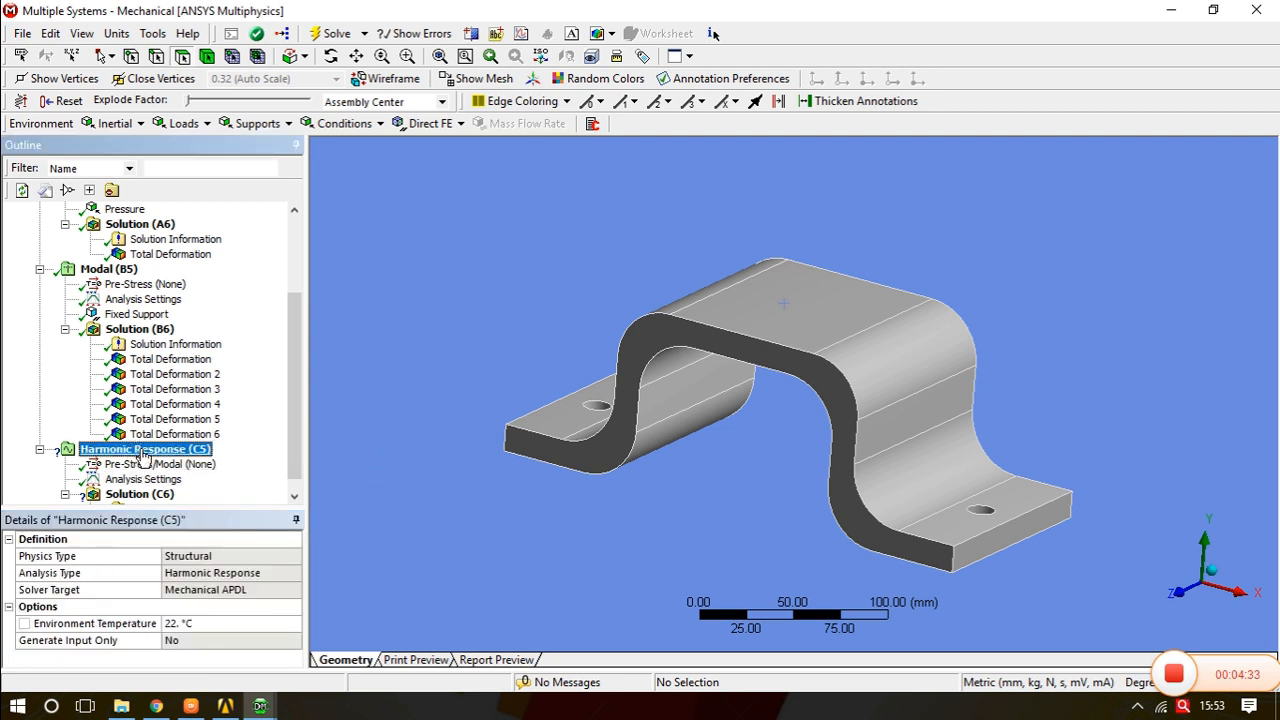
click(134, 315)
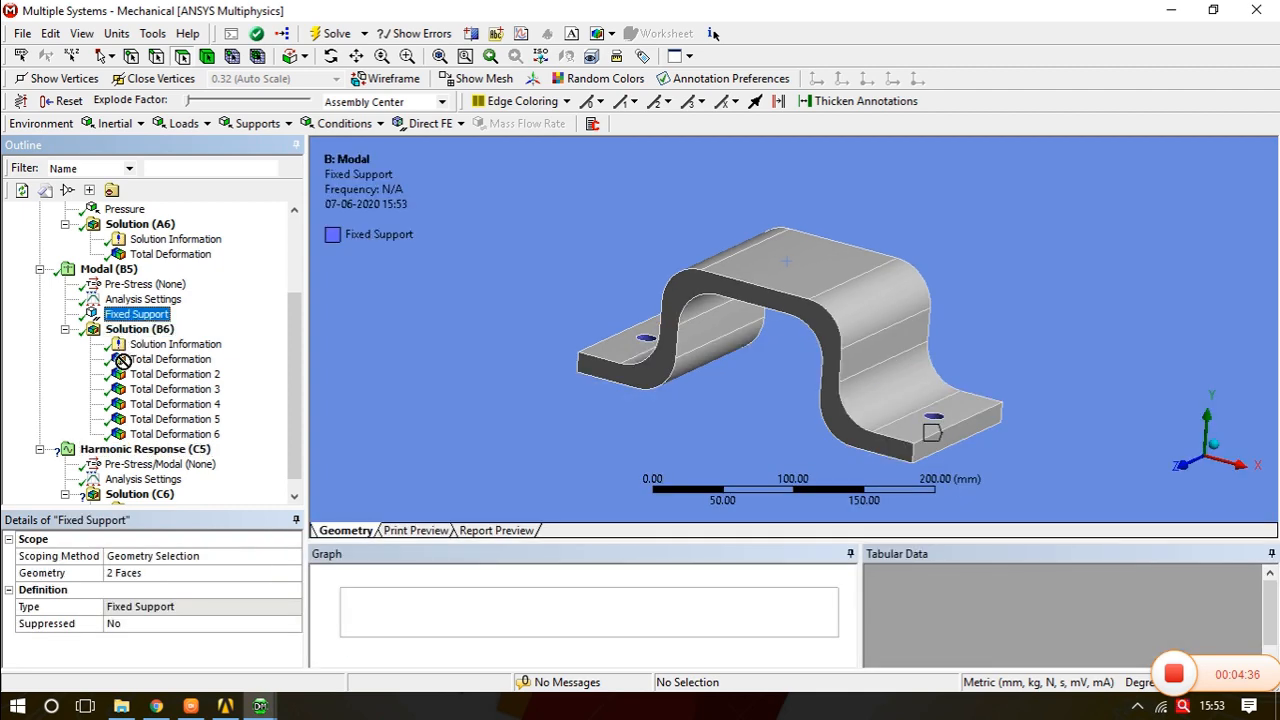
click(120, 455)
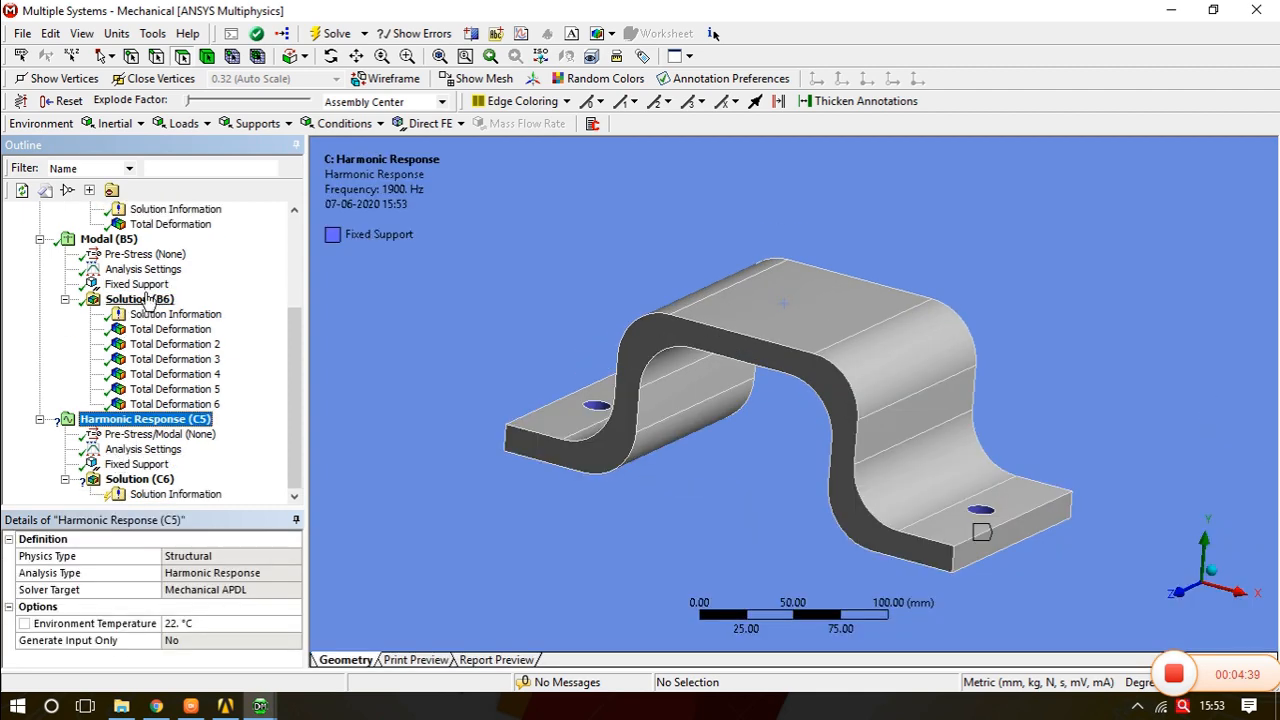
- Copy the static Pressure load into the Harmonic Response analysis and solve it
drag(297, 372, 297, 336)
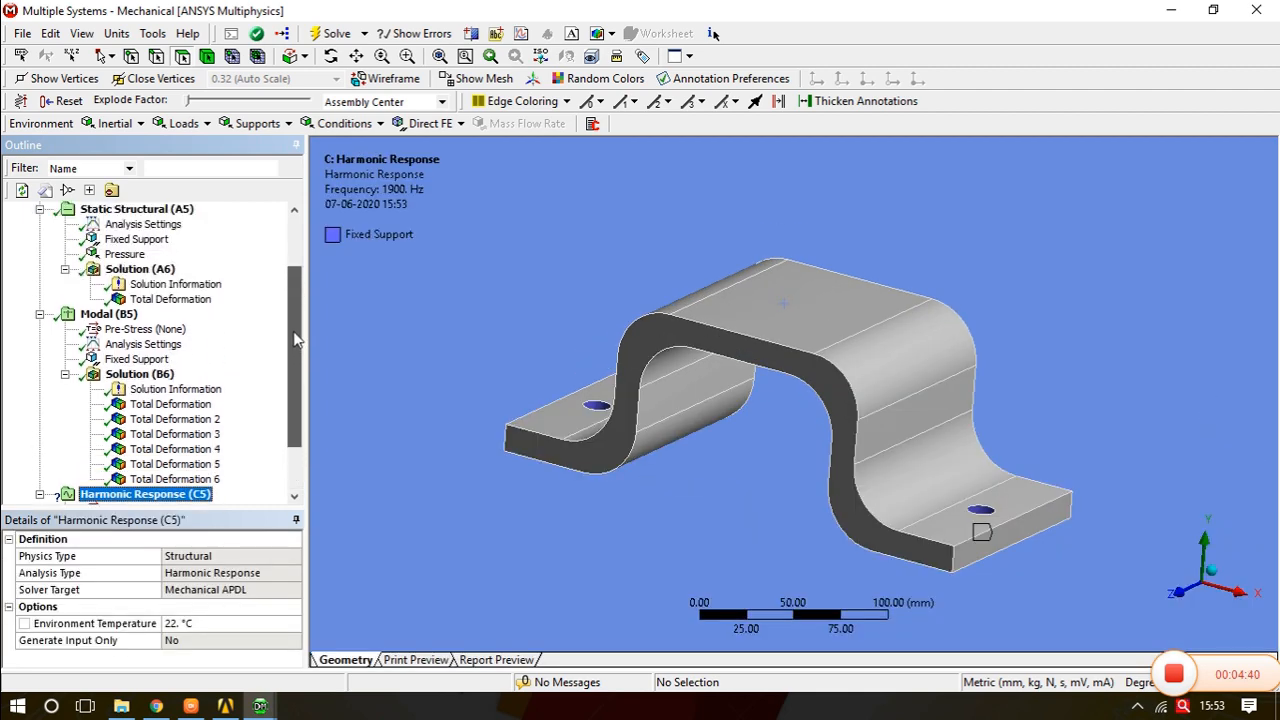
click(124, 254)
mouse_move(134, 430)
mouse_down()
mouse_move(140, 492)
mouse_move(148, 426)
mouse_up()
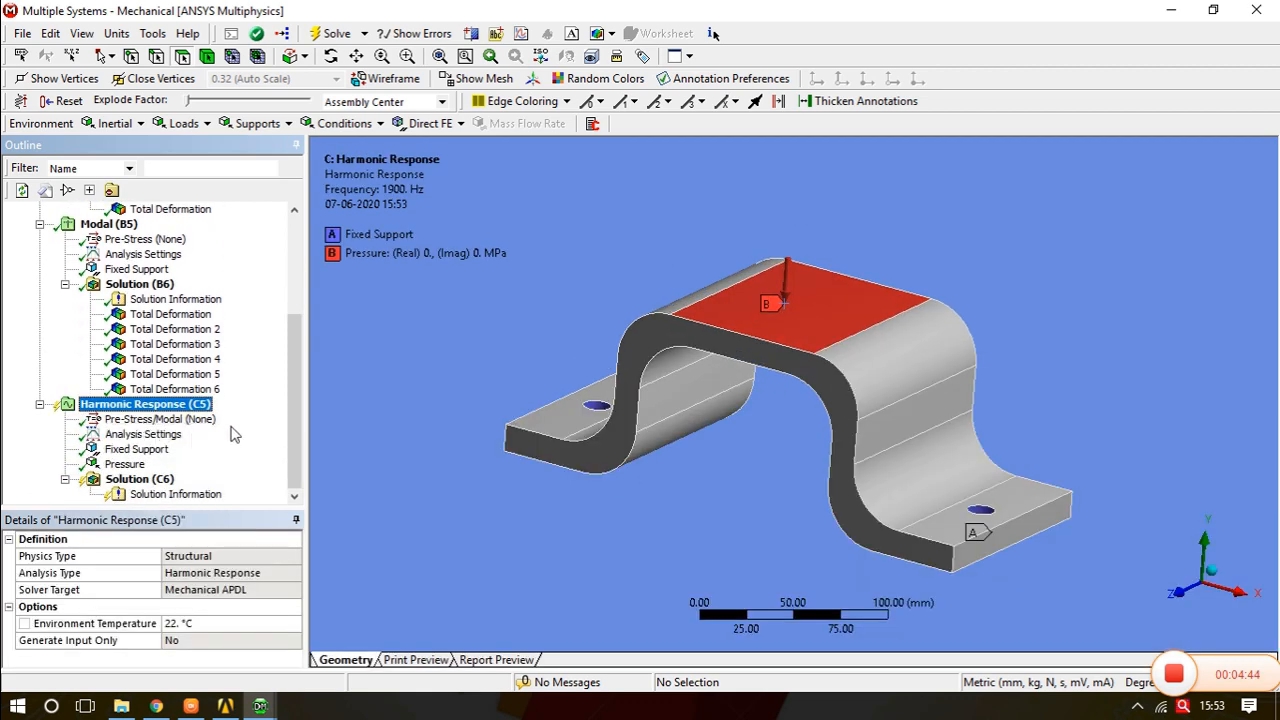
click(330, 33)
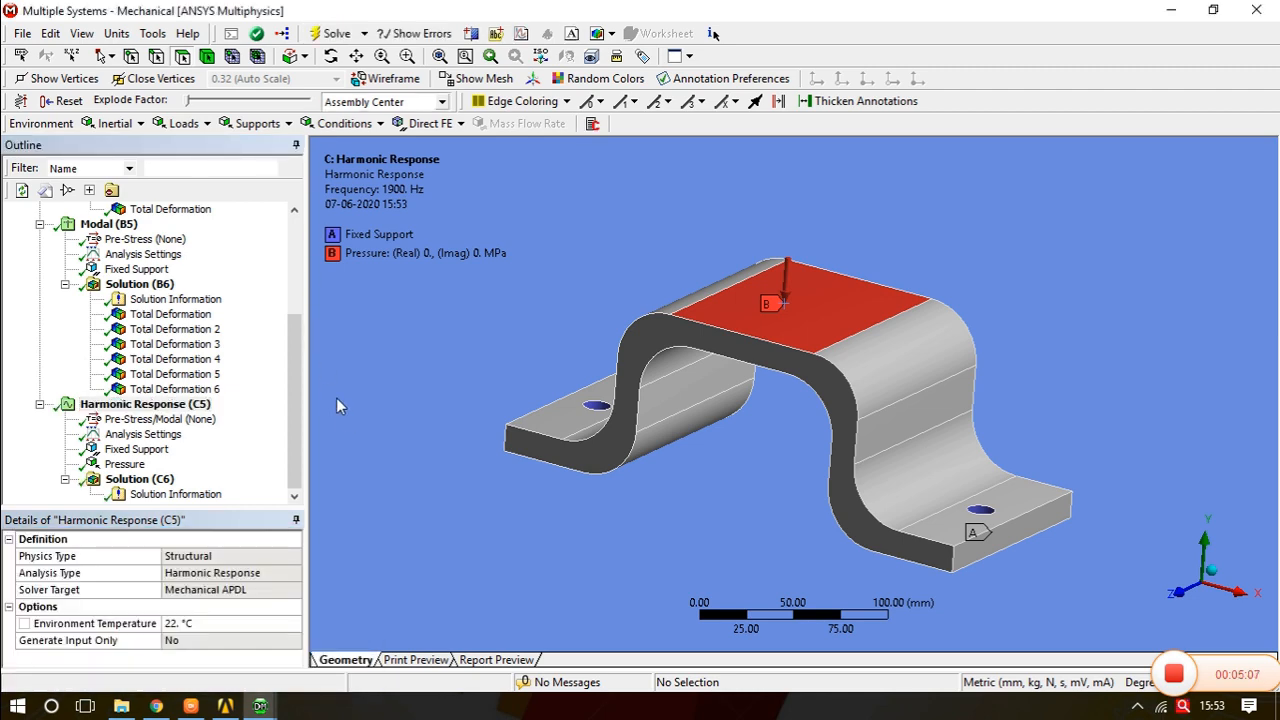
- Insert a Frequency Response deformation result into the Harmonic Response solution
click(160, 480)
right_click(155, 479)
mouse_move(270, 490)
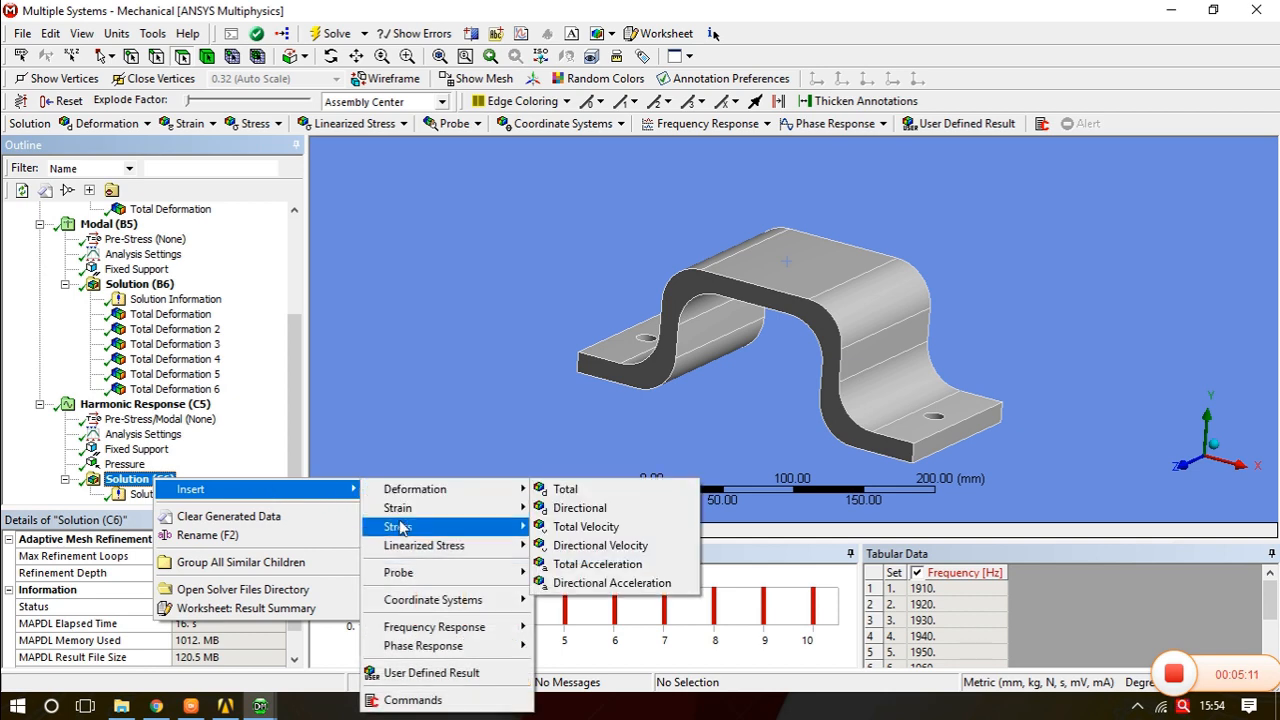
mouse_move(452, 634)
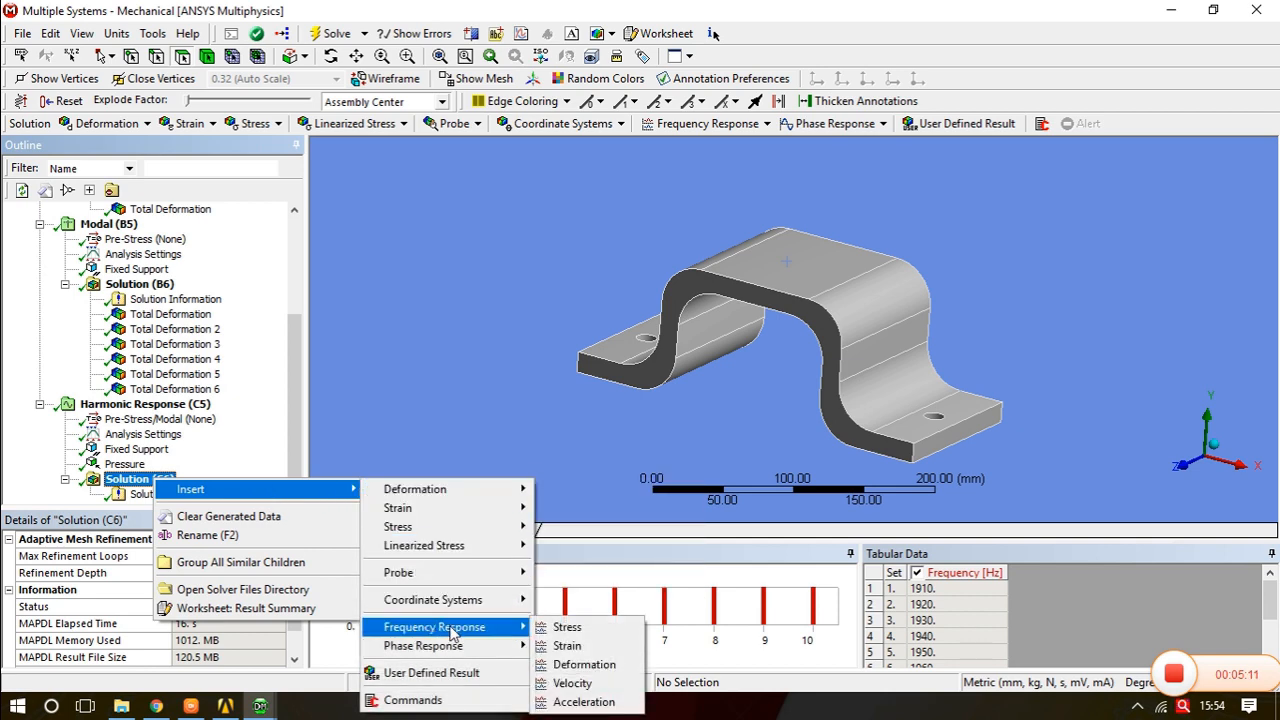
click(583, 666)
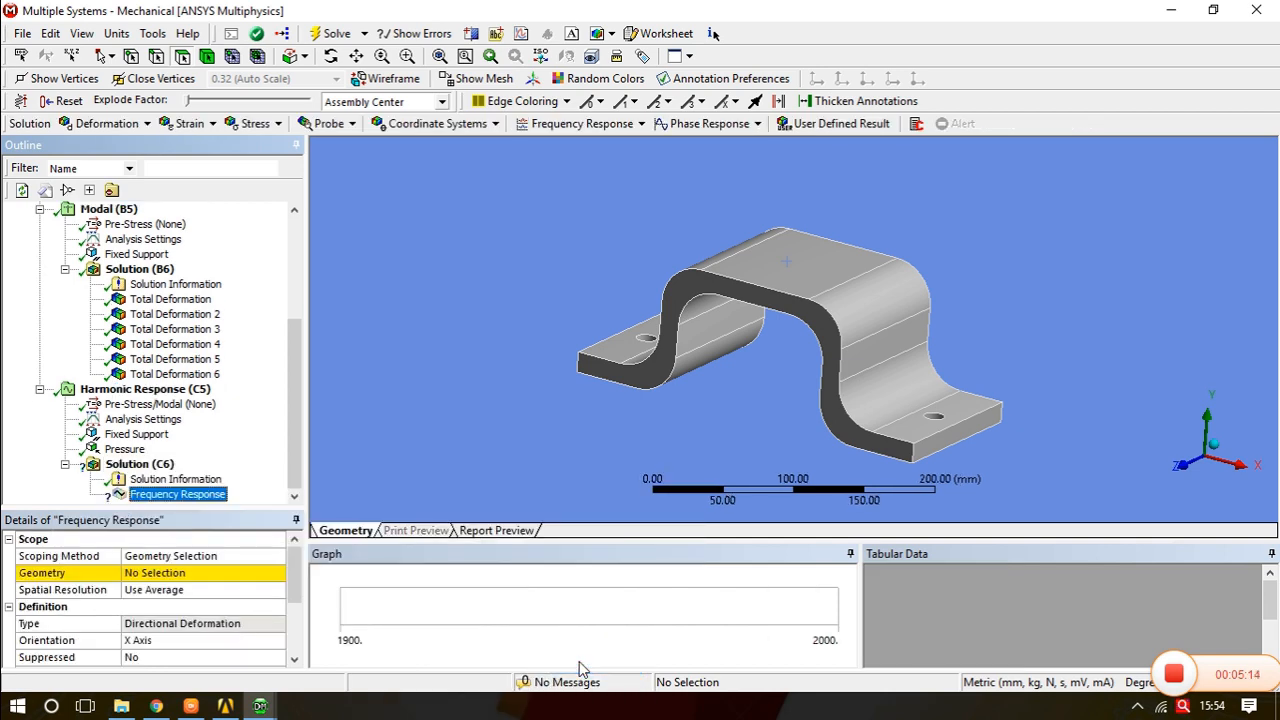
- Scope the Frequency Response result's geometry to the whole bracket body using body selection
click(180, 573)
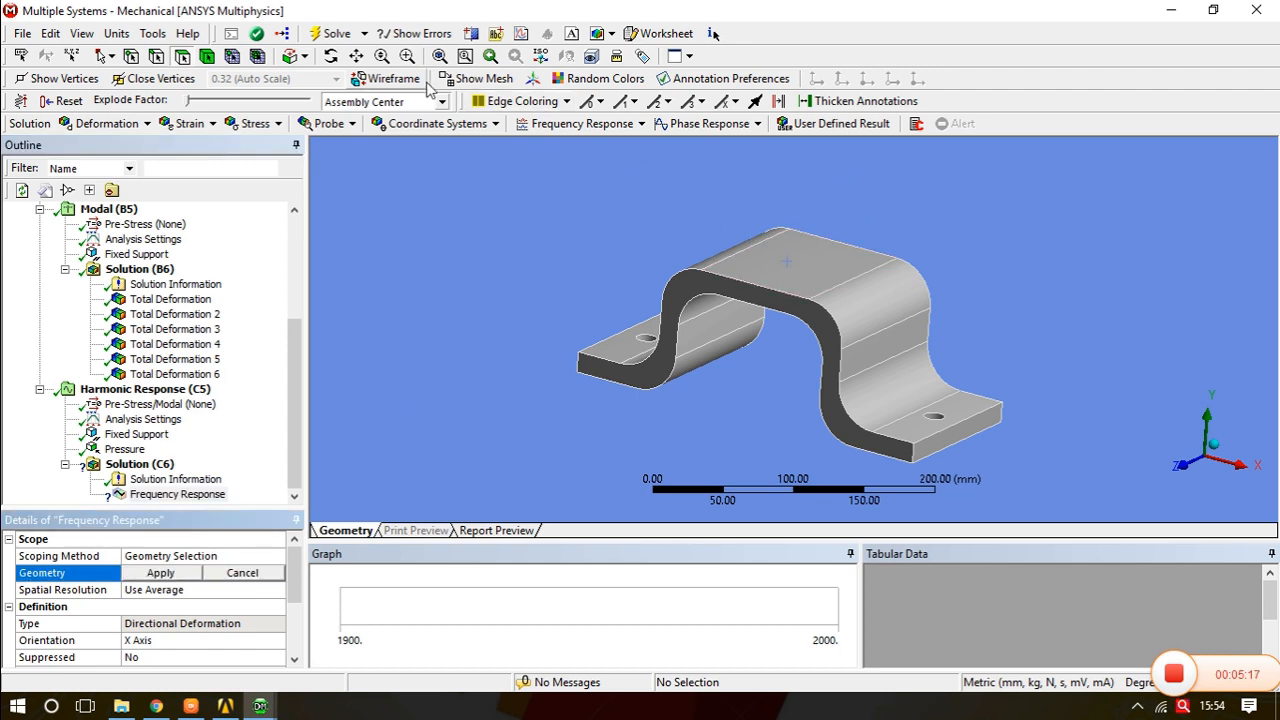
click(231, 56)
click(760, 273)
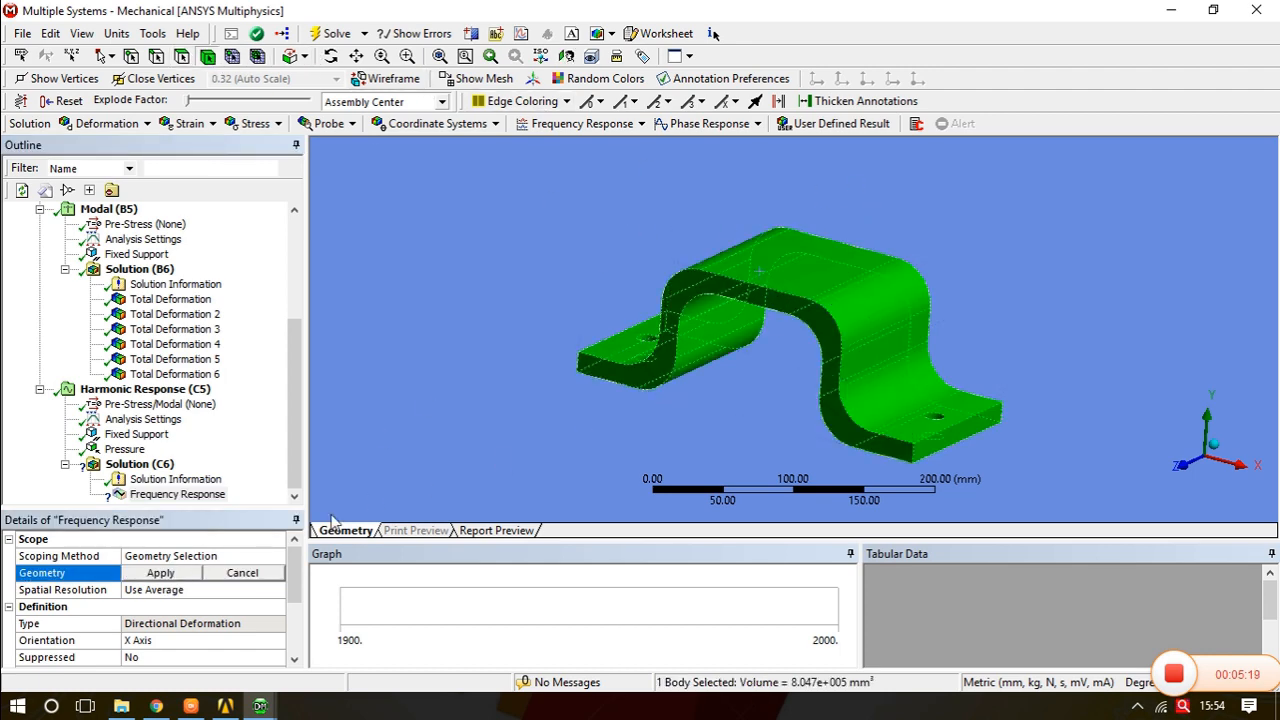
click(172, 577)
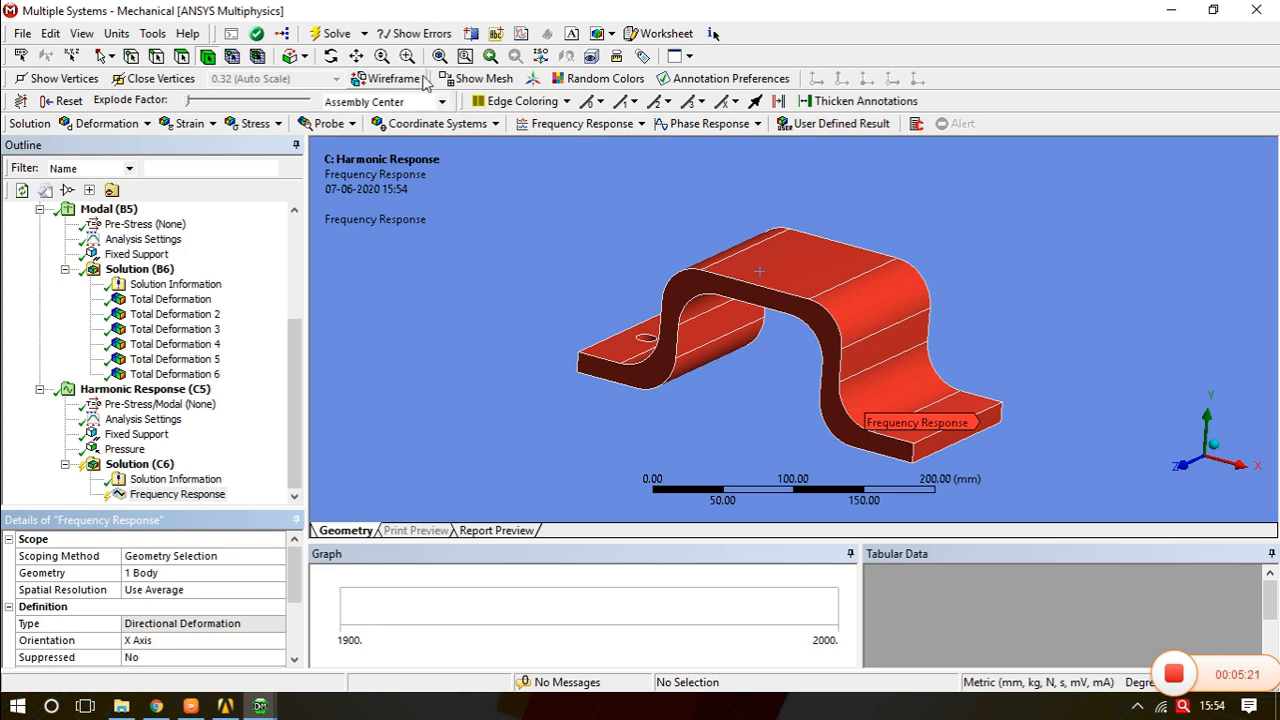
- Solve the Harmonic Response analysis and open the Frequency Response result plot
click(333, 33)
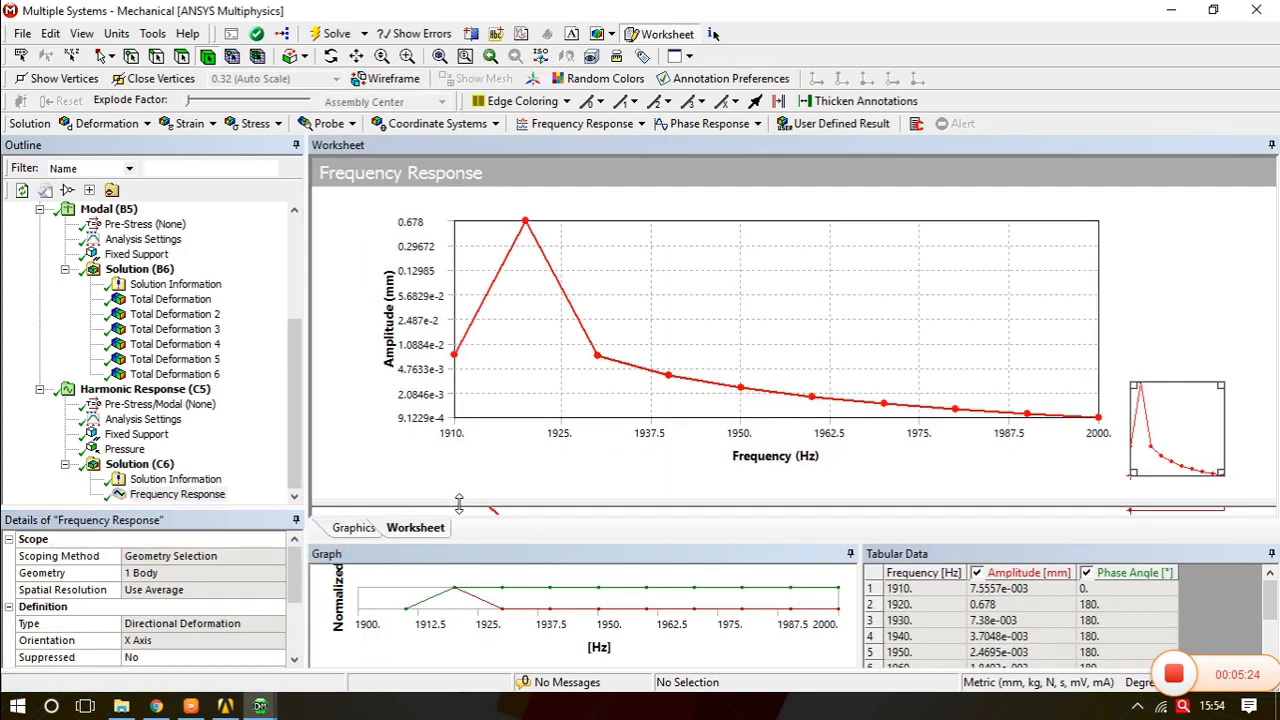
click(199, 497)
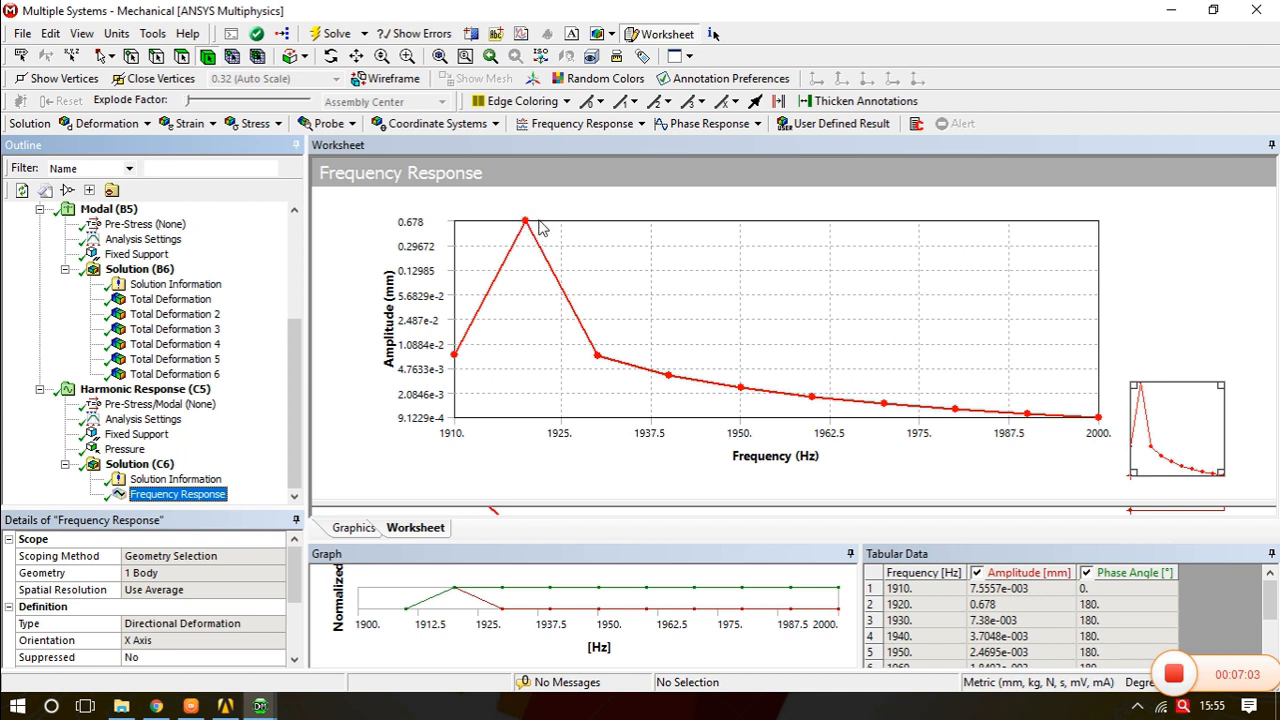
- Compare the static Total Deformation result with the harmonic frequency response amplitude plot
drag(1272, 597, 1269, 595)
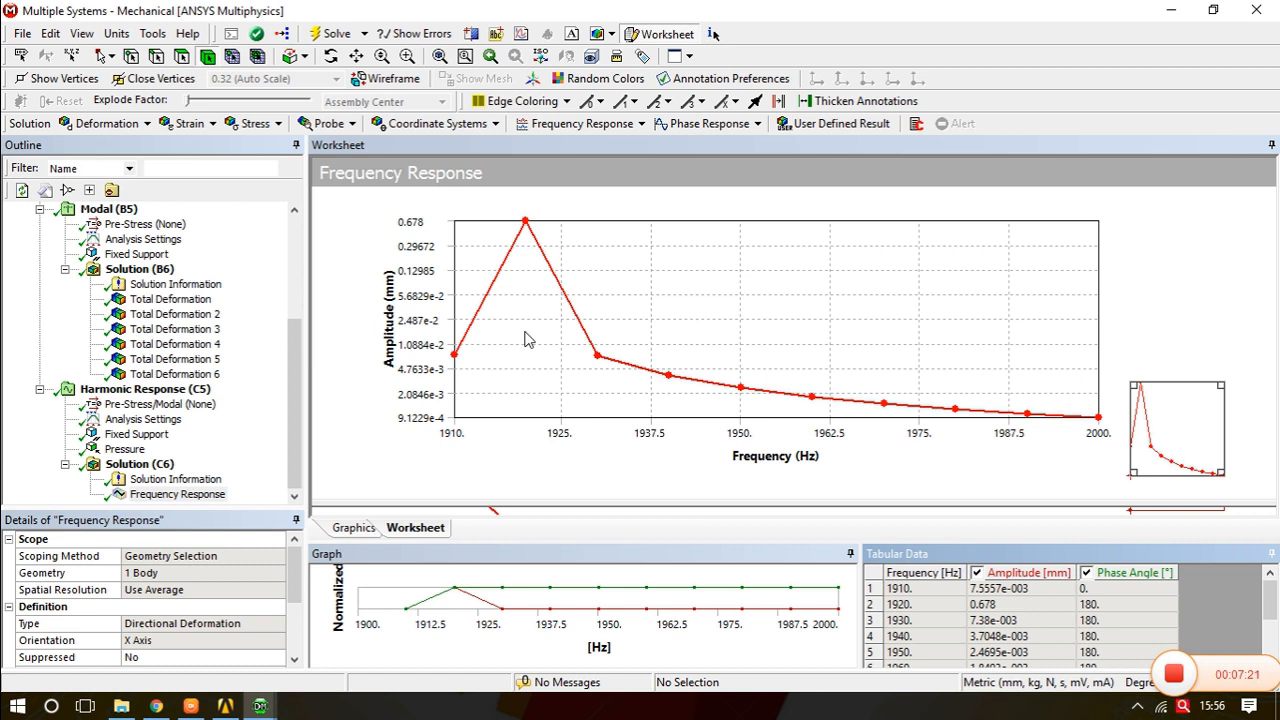
scroll(160, 315, up, 4)
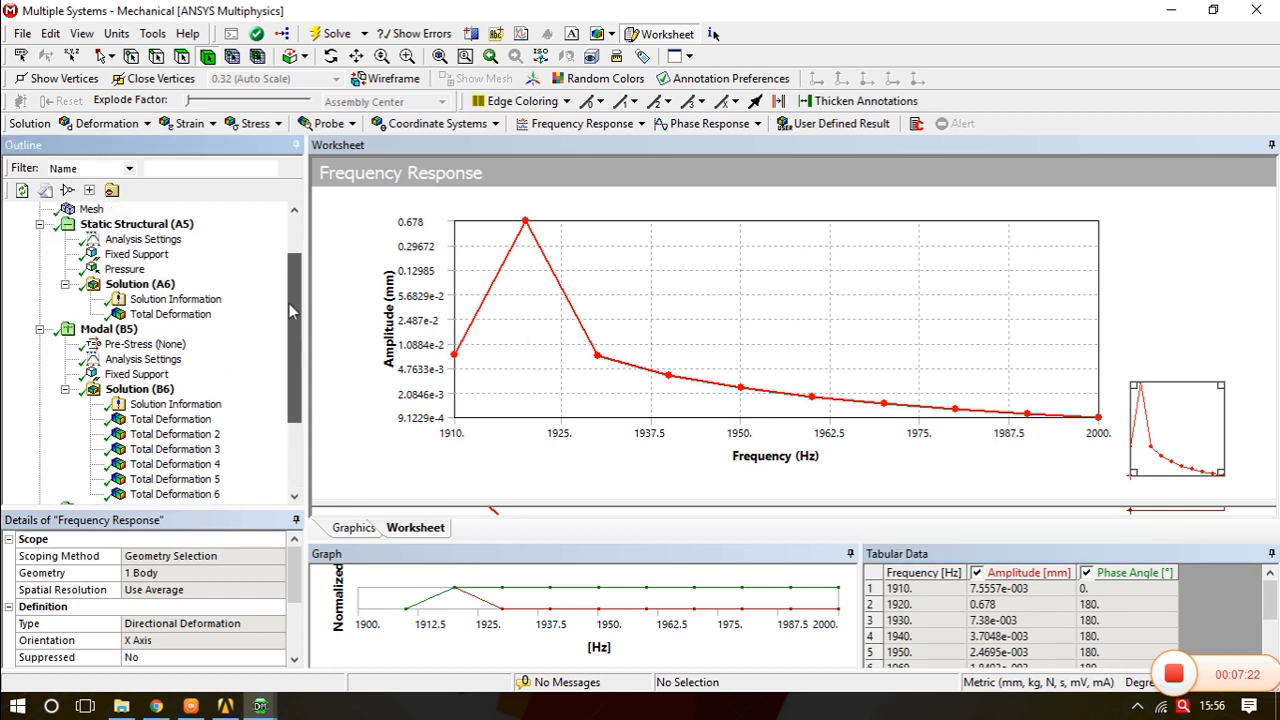
click(168, 360)
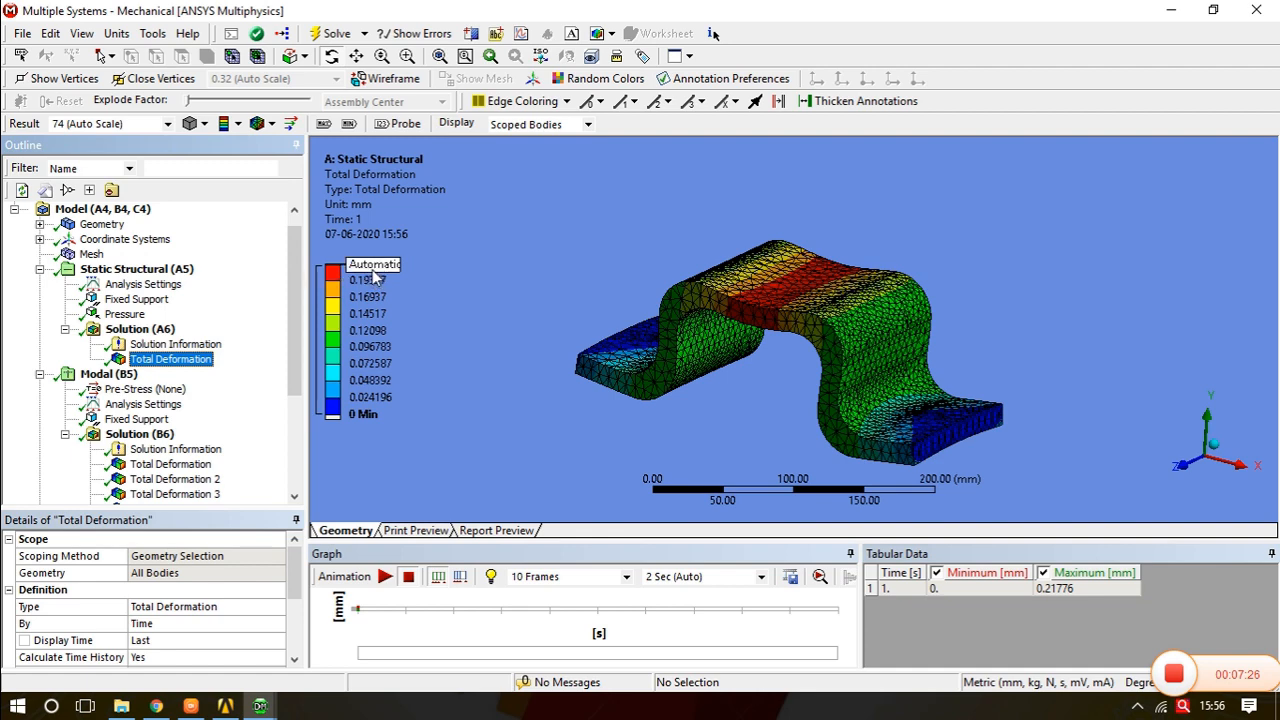
drag(293, 357, 292, 449)
click(178, 494)
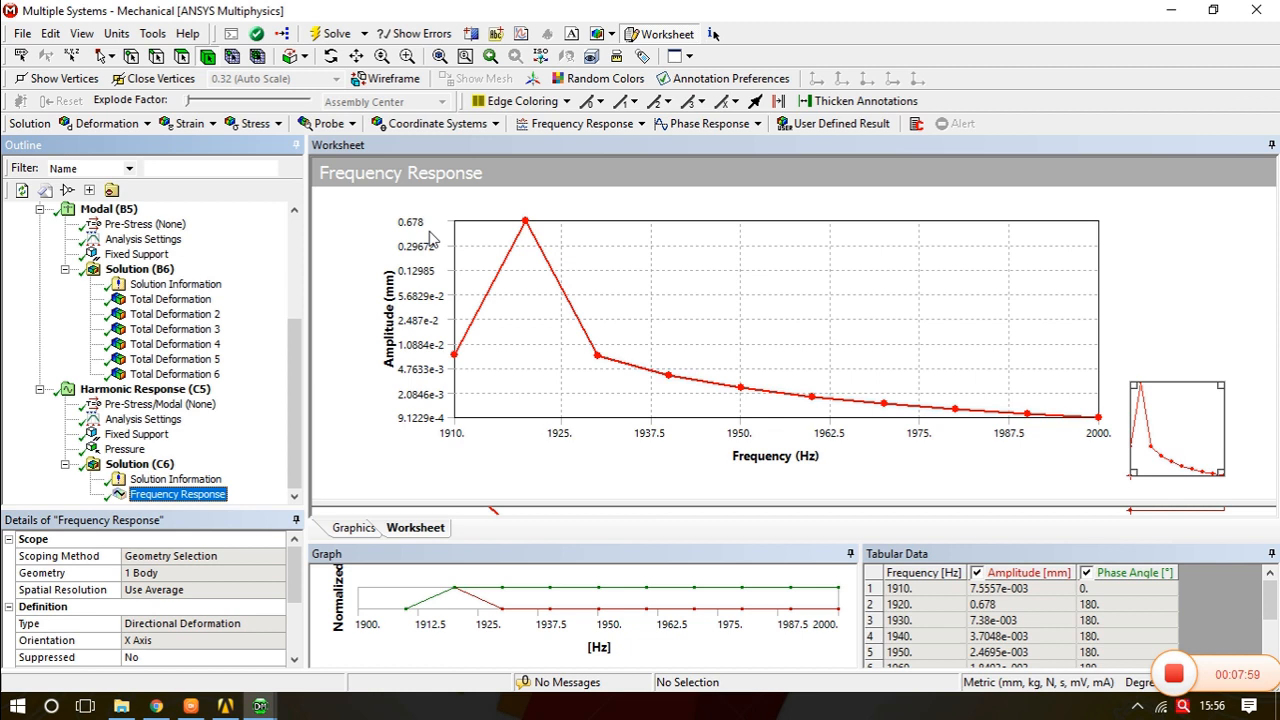
drag(297, 408, 296, 380)
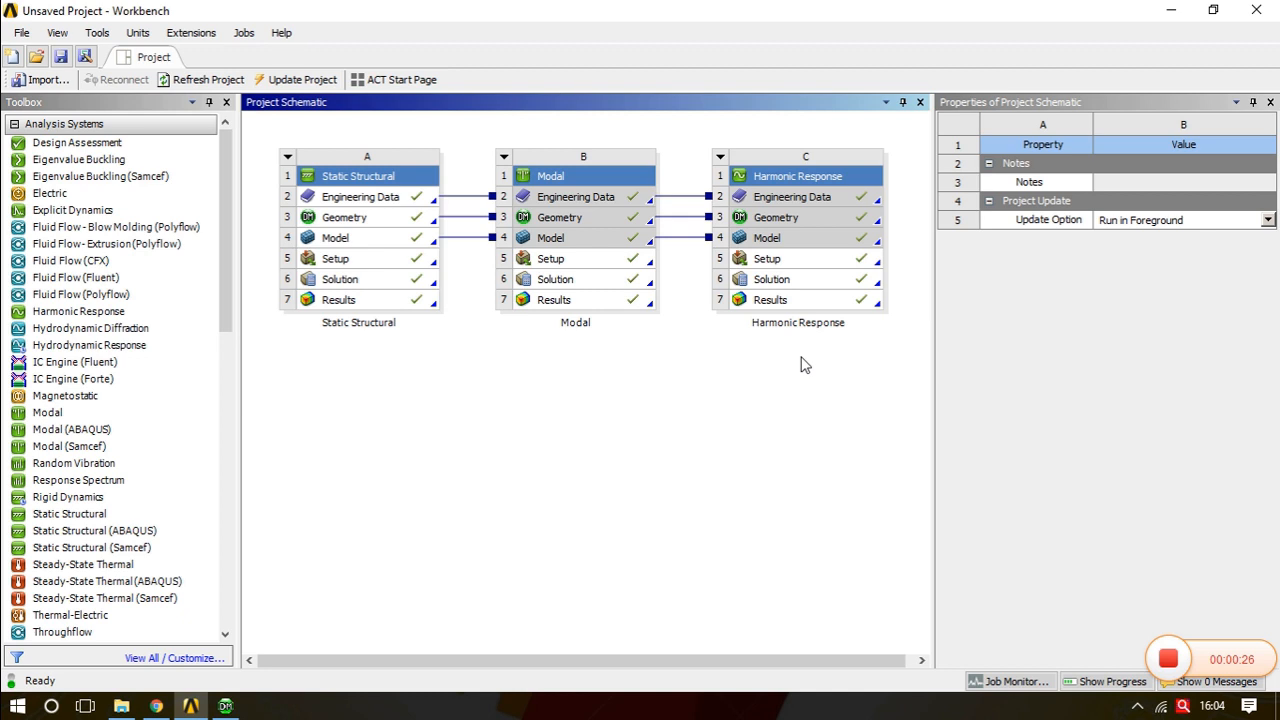